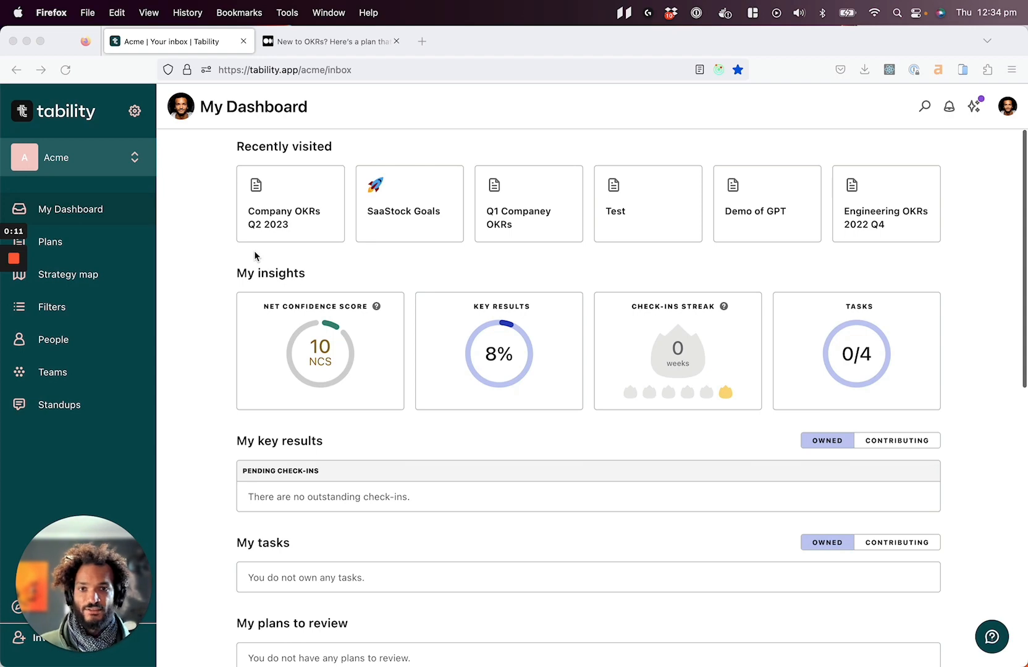
Step: Review the Medium article on OKRs for startups, including its opening example and the "Your first OKRs plan" outline
click(325, 40)
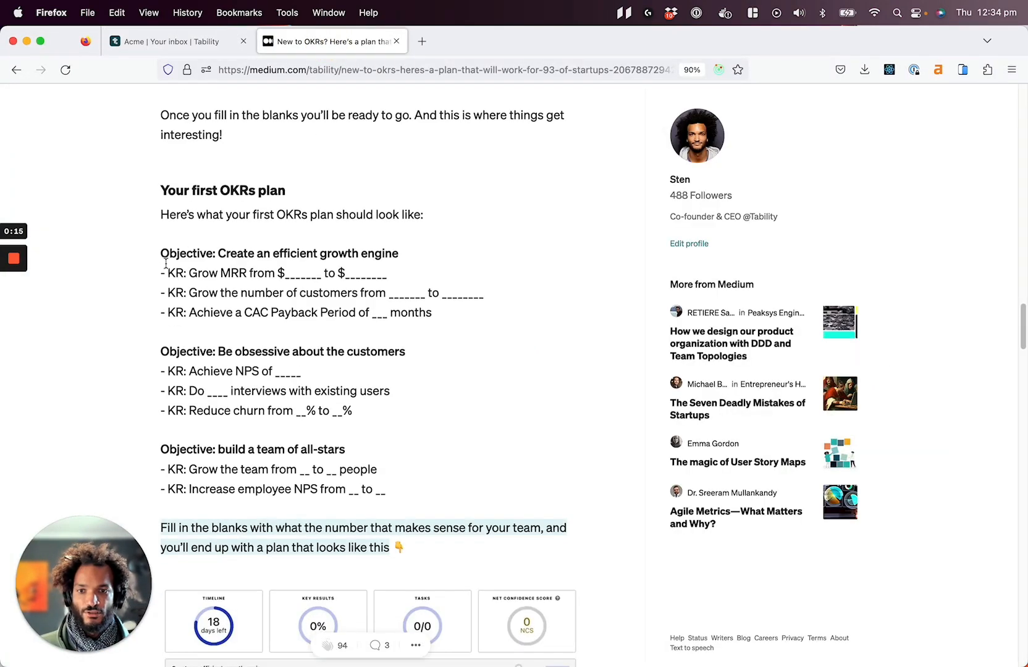
scroll(165, 265, down, 3)
scroll(140, 228, up, 2)
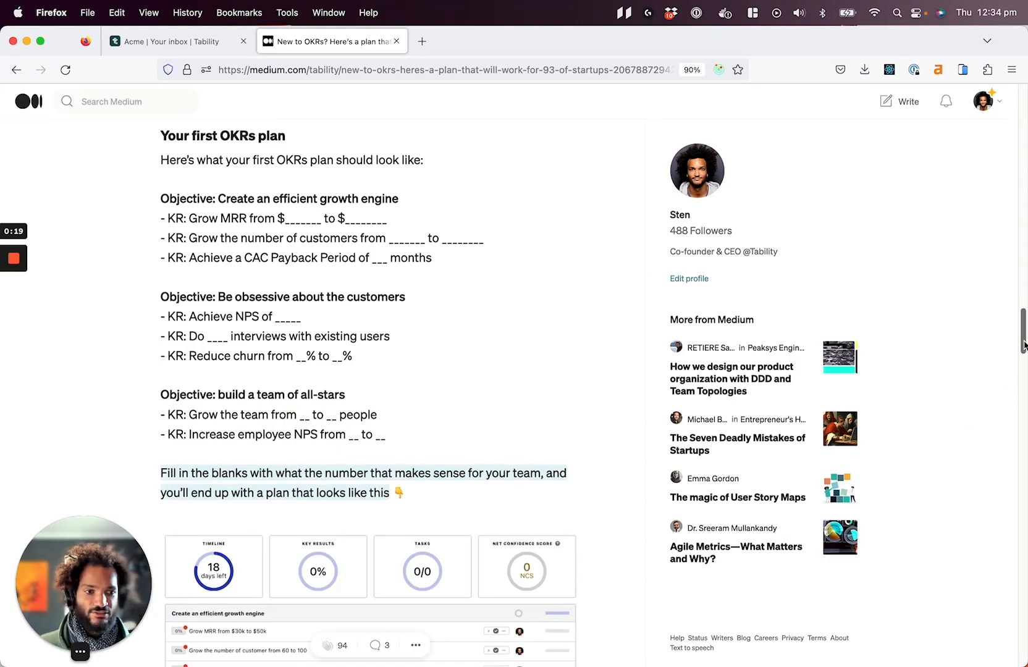
drag(1023, 346, 1018, 108)
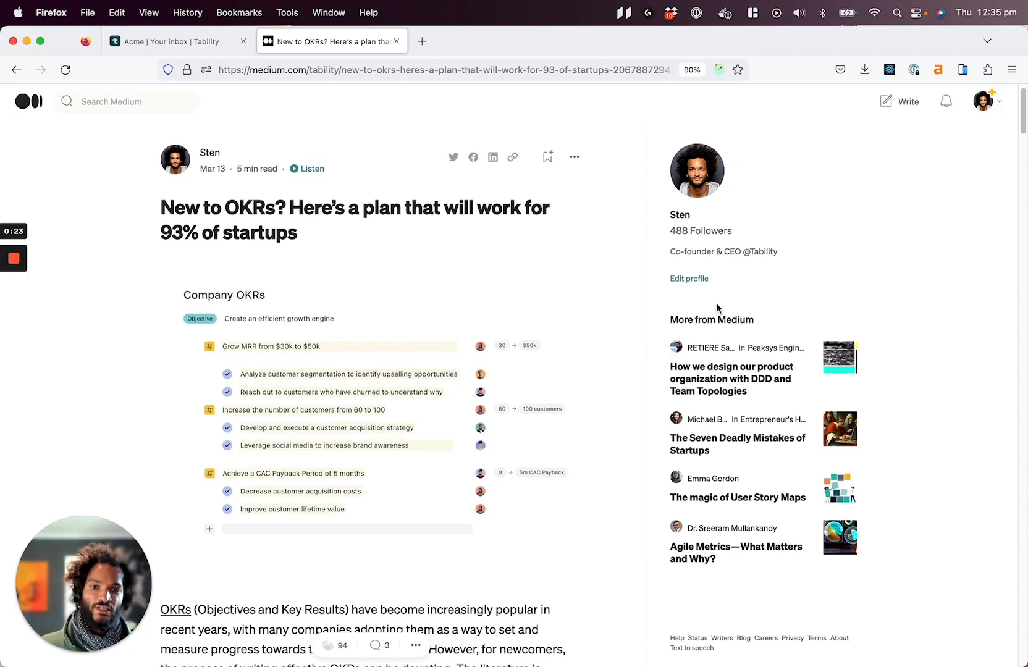
drag(1022, 122, 1018, 335)
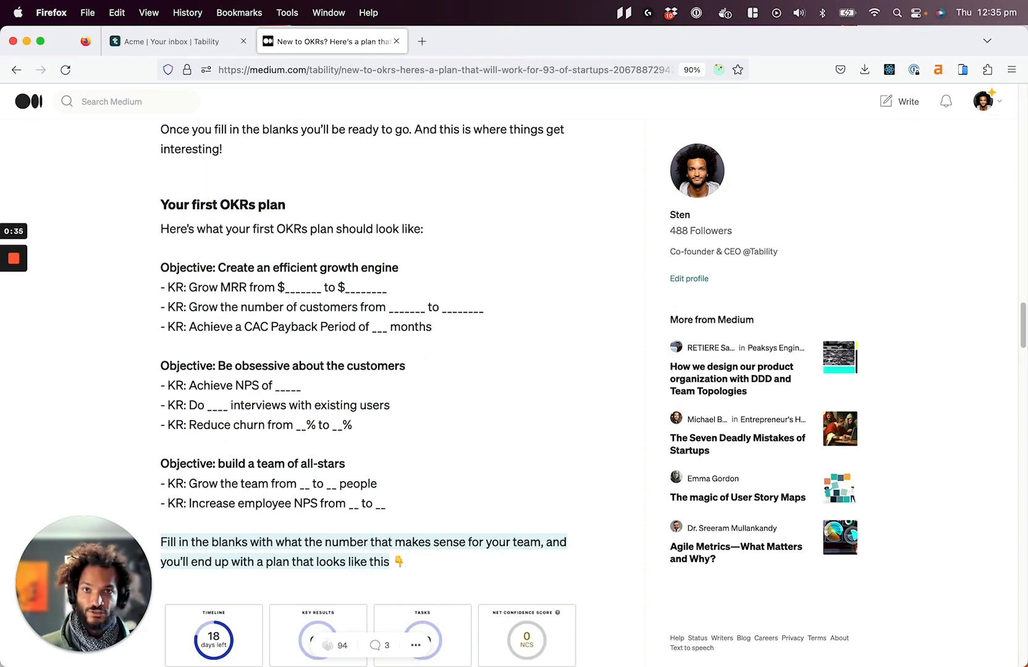
key(ctrl+shift+Tab)
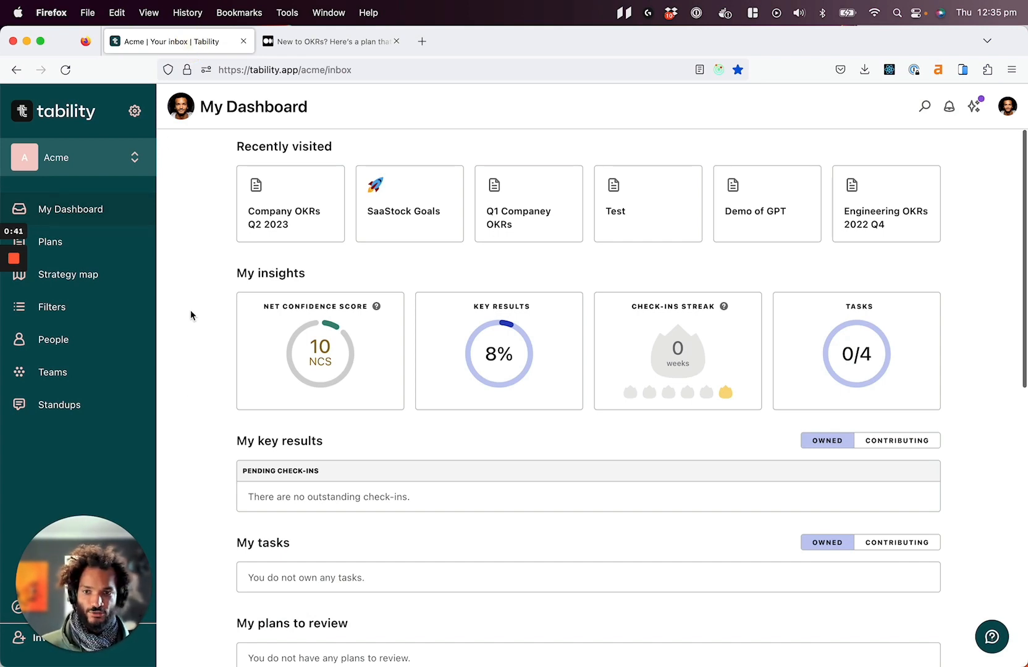
Step: Start a new plan in Tability's Plans area and name it "Company OKRs 2023 Q2"
click(55, 241)
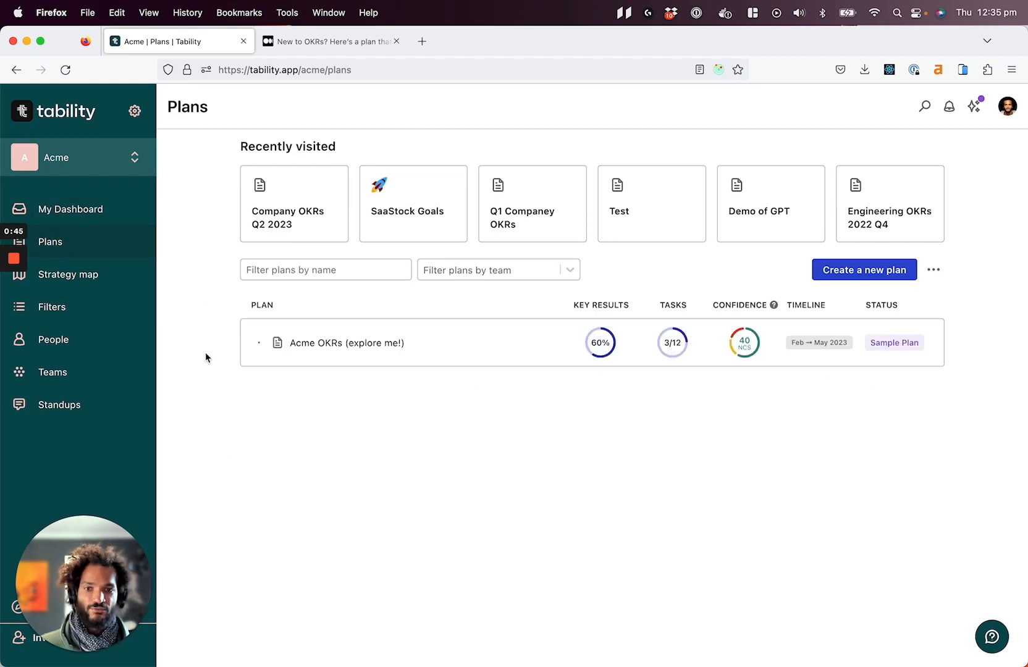
mouse_move(863, 343)
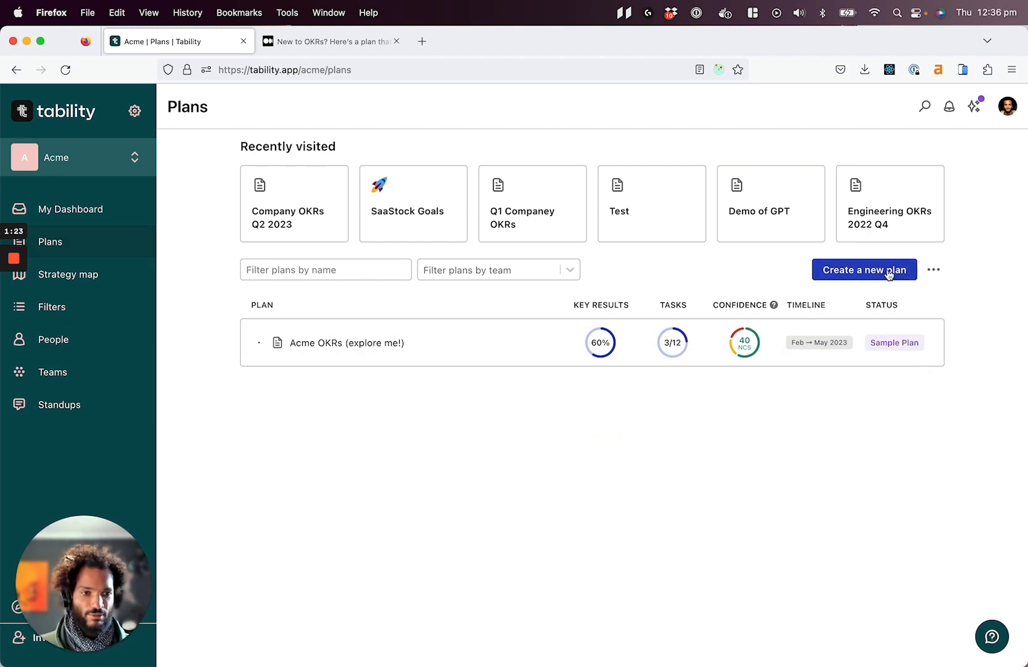
click(98, 244)
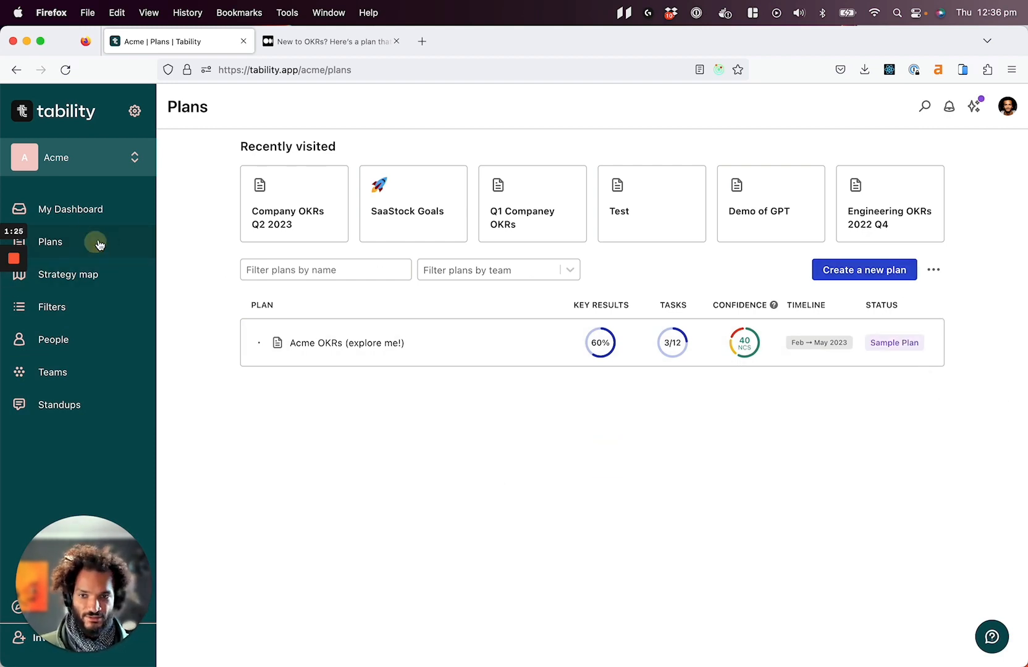
click(846, 272)
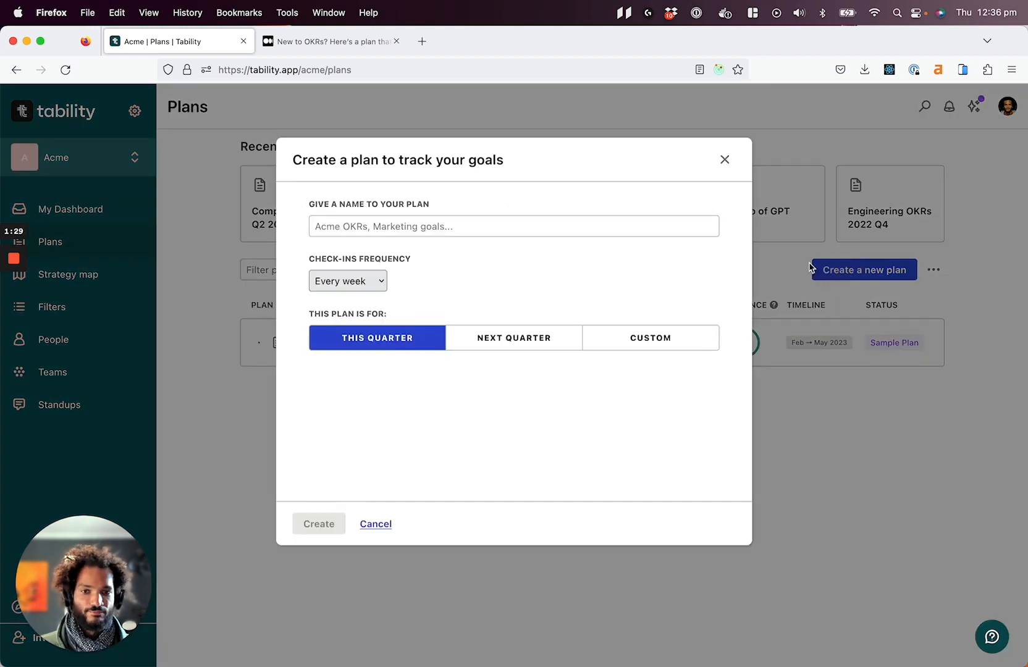
click(359, 226)
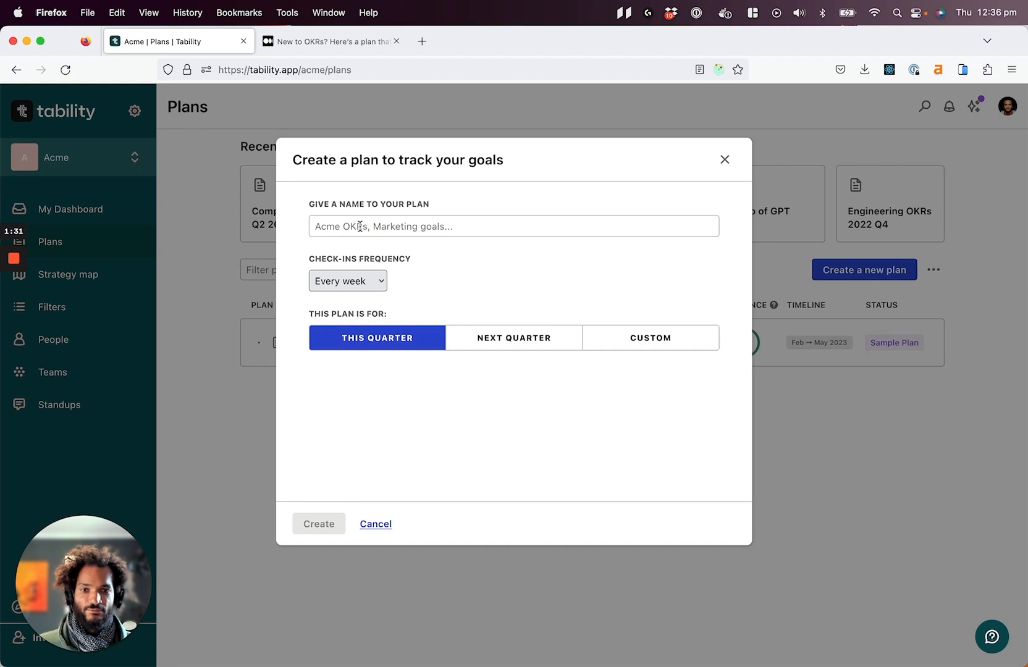
text(Company)
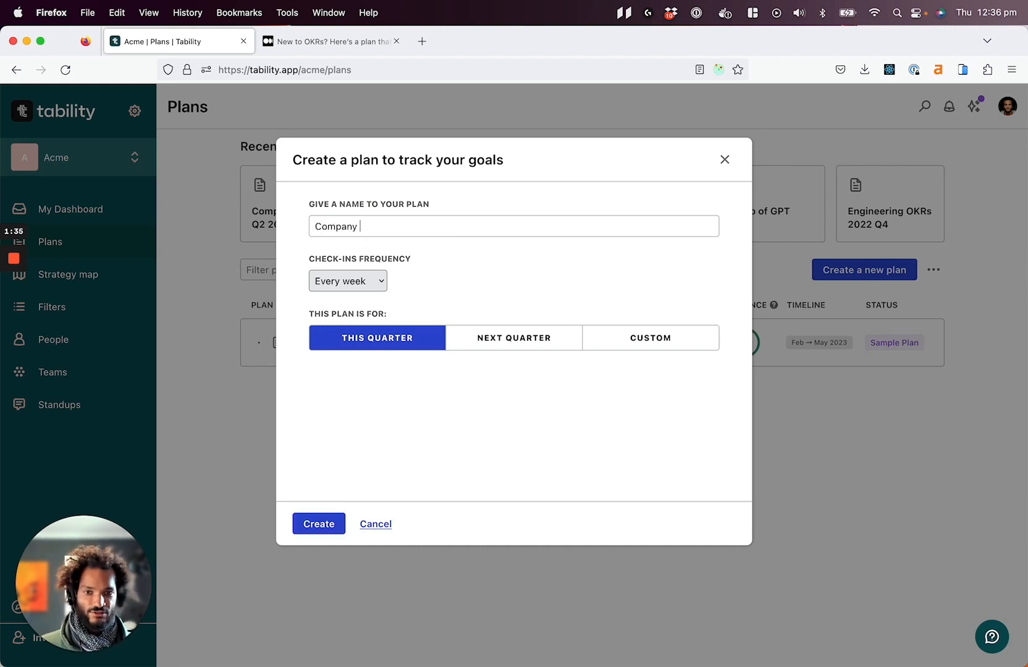
text( OKRs 2023)
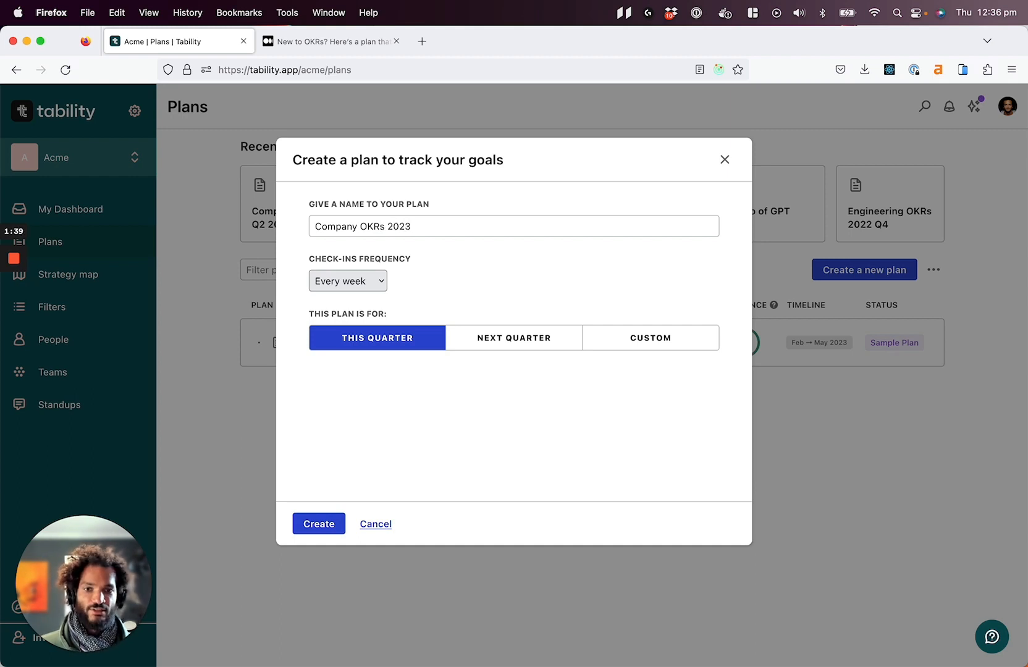
text( Q2)
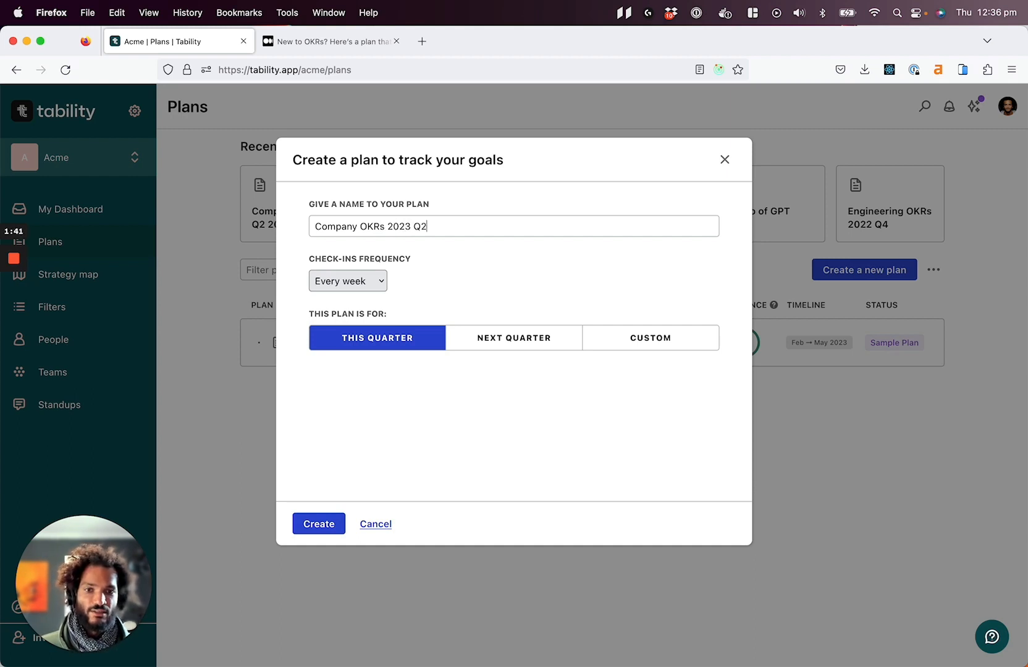
Step: Set the plan to cover next quarter with check-ins every week, and create it
click(480, 337)
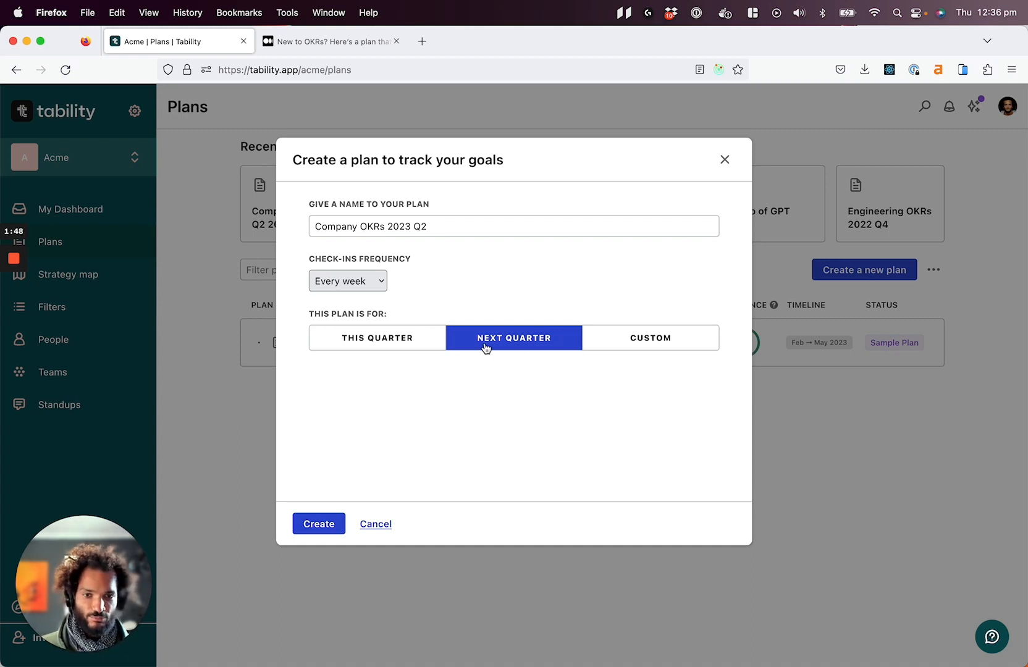
click(381, 282)
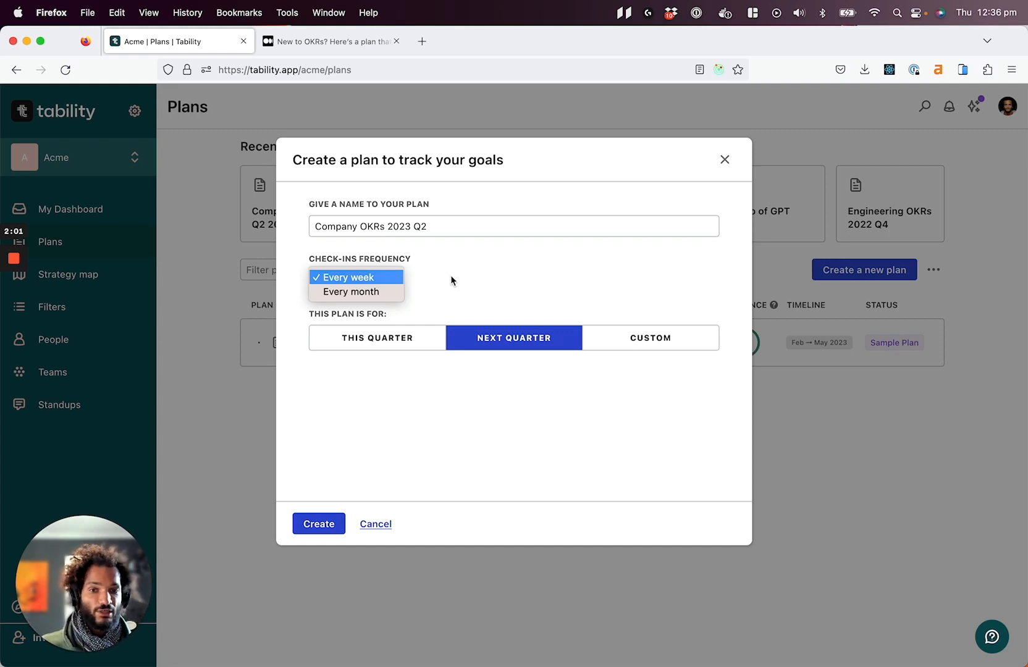
click(335, 280)
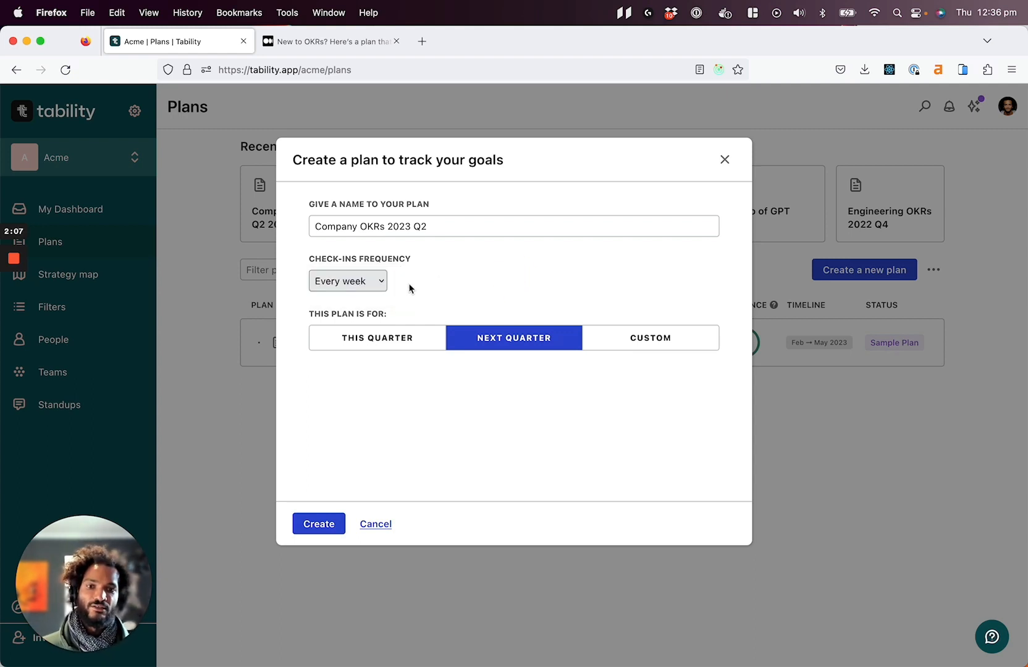
click(375, 281)
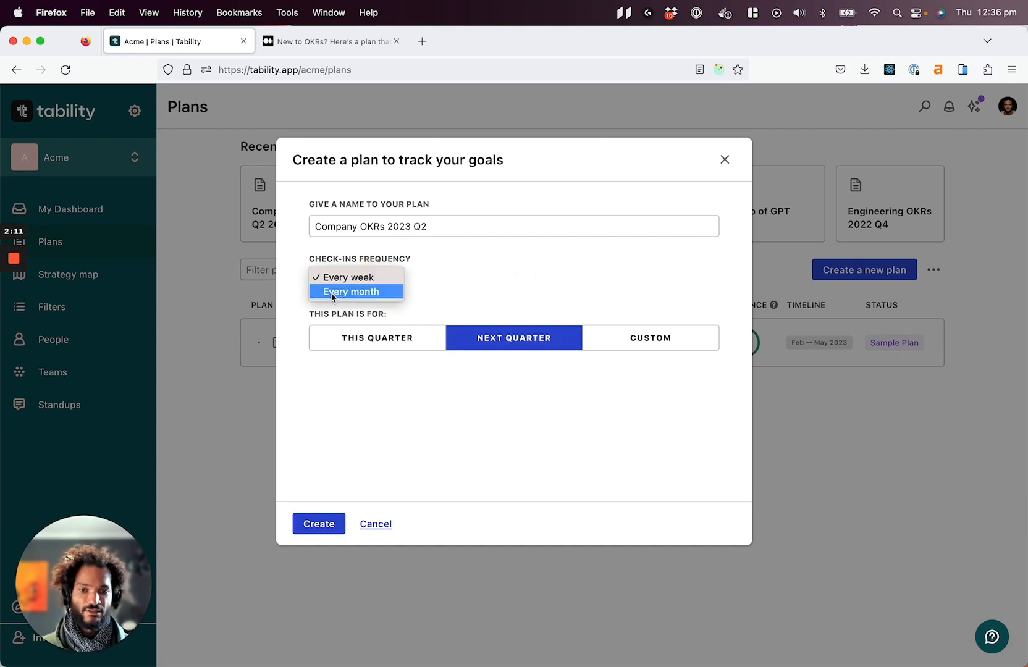
click(373, 278)
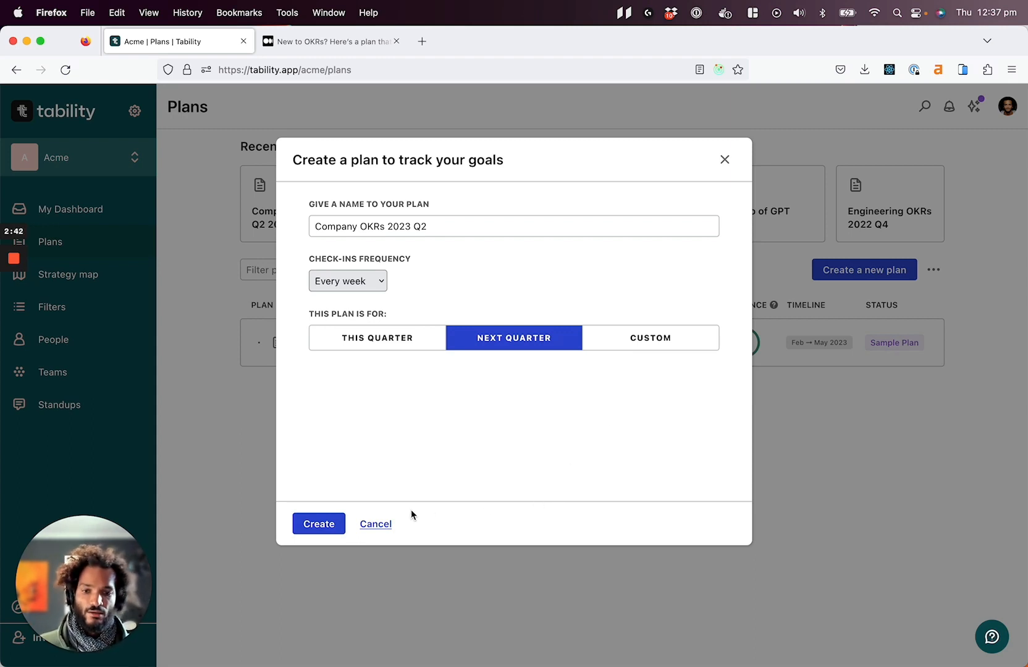
click(332, 527)
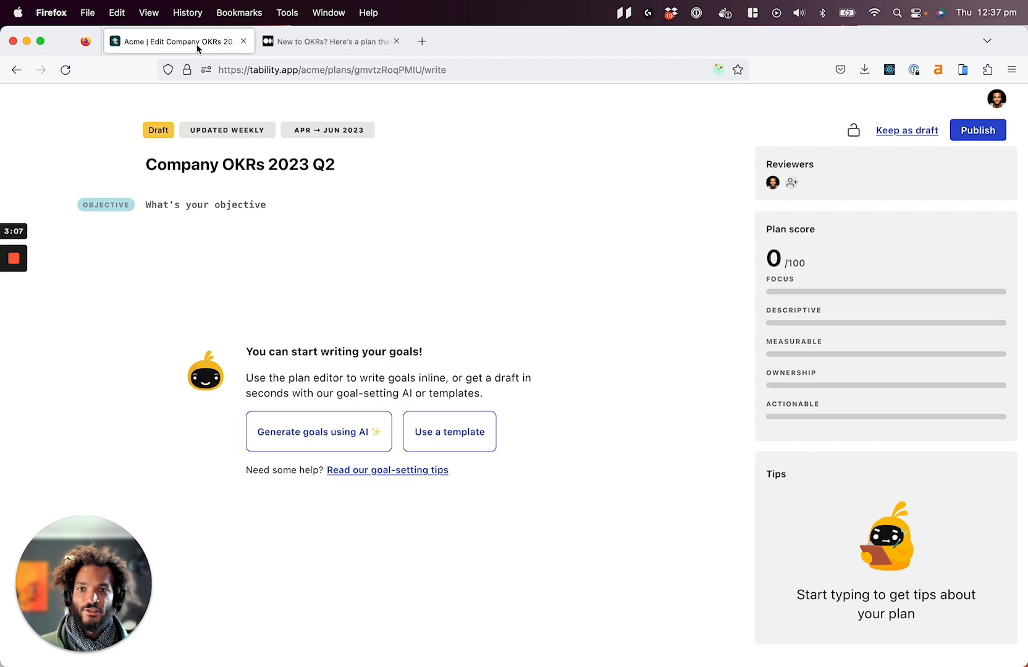
Step: Look over the article's plan outline and the plan editor's AI goal generation and template options without using them
click(334, 37)
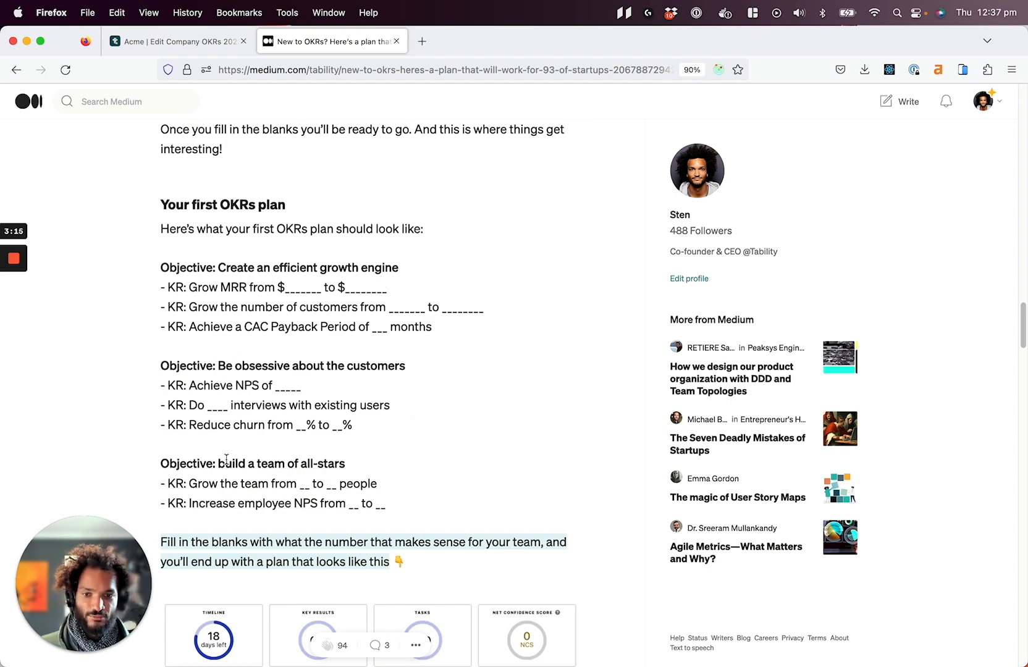
click(175, 41)
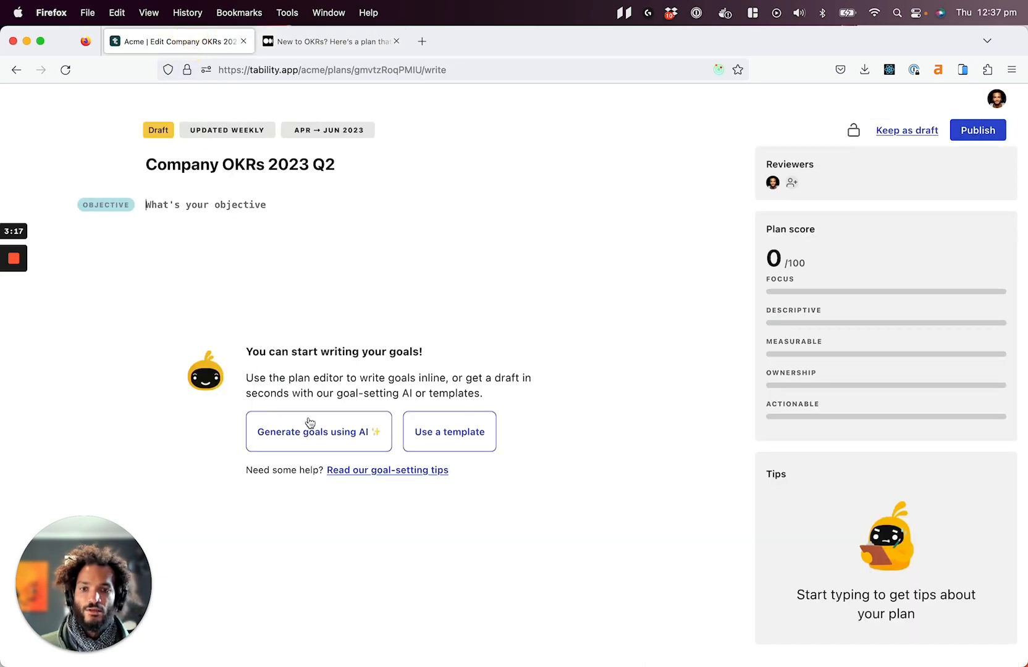
click(336, 435)
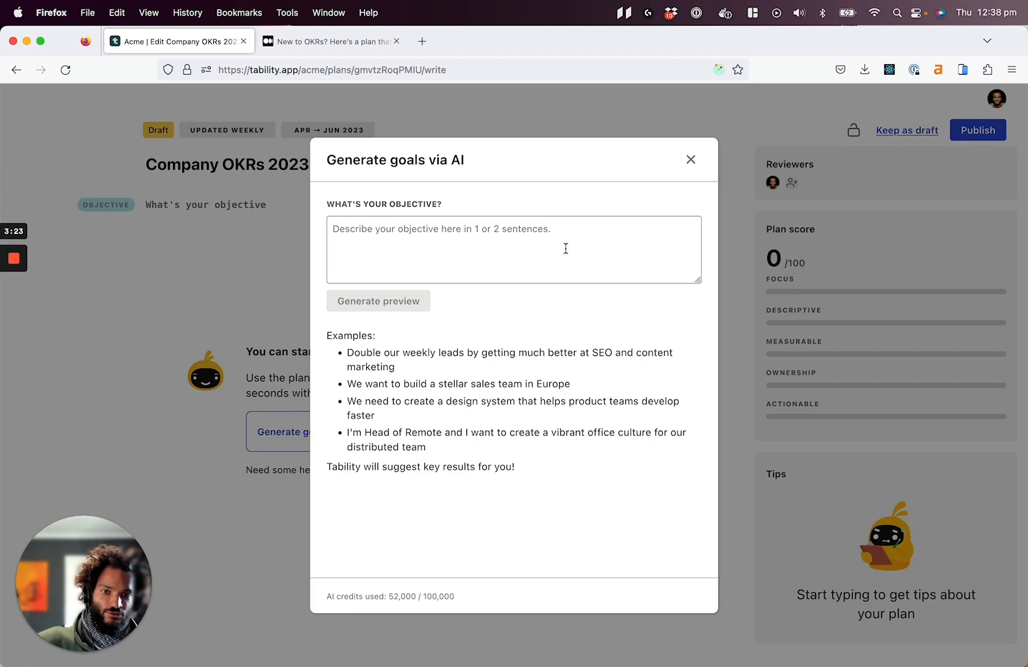
click(690, 159)
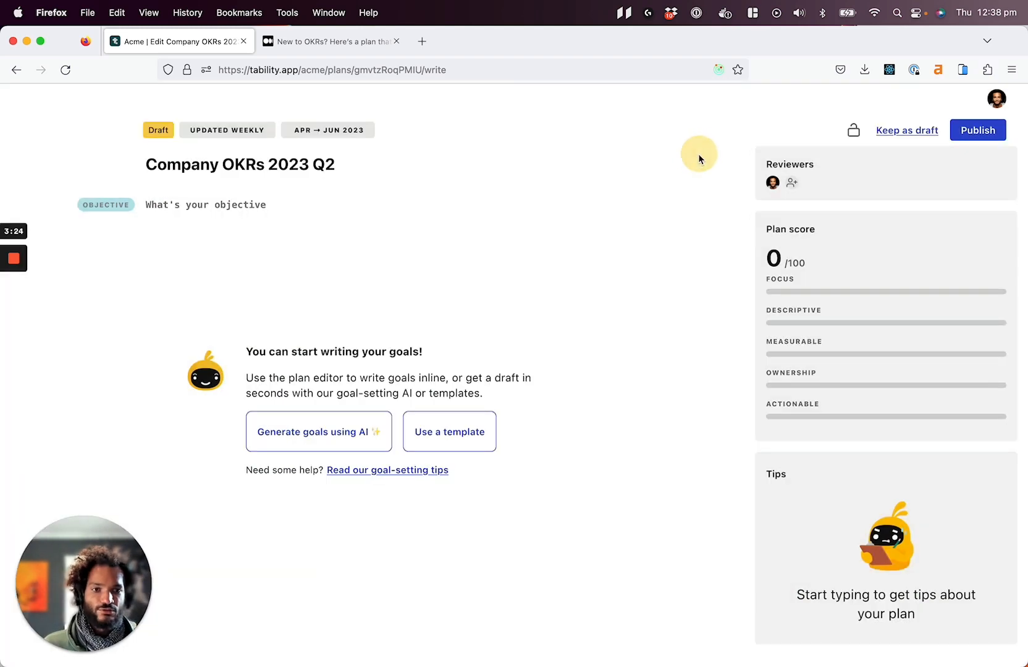
click(451, 426)
click(826, 164)
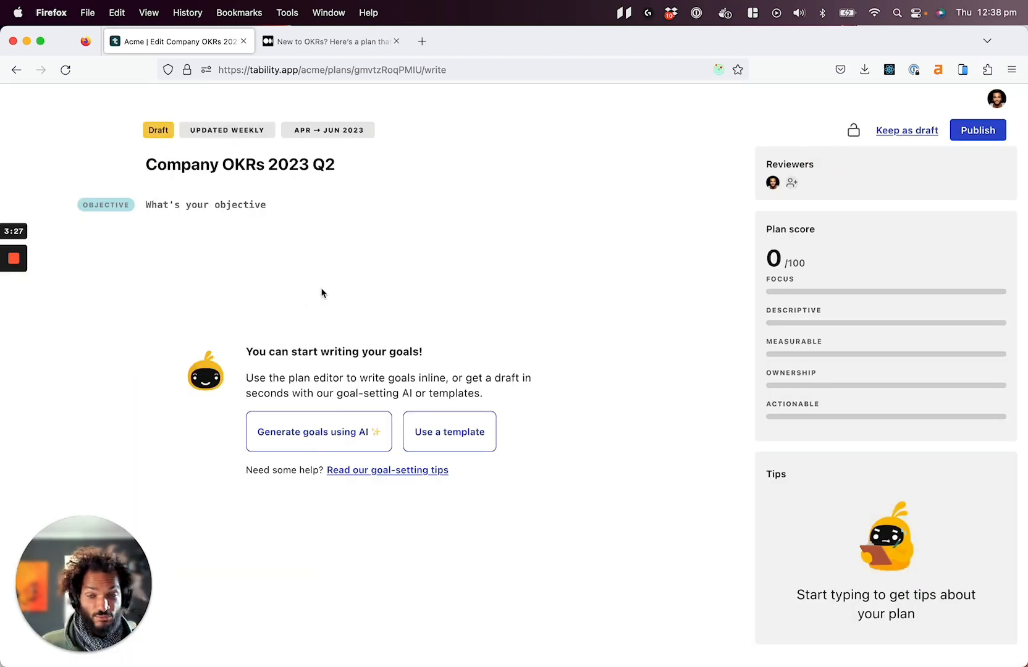
Step: Add the article's first objective, "Create an efficient growth engine", to the plan
click(191, 205)
click(299, 41)
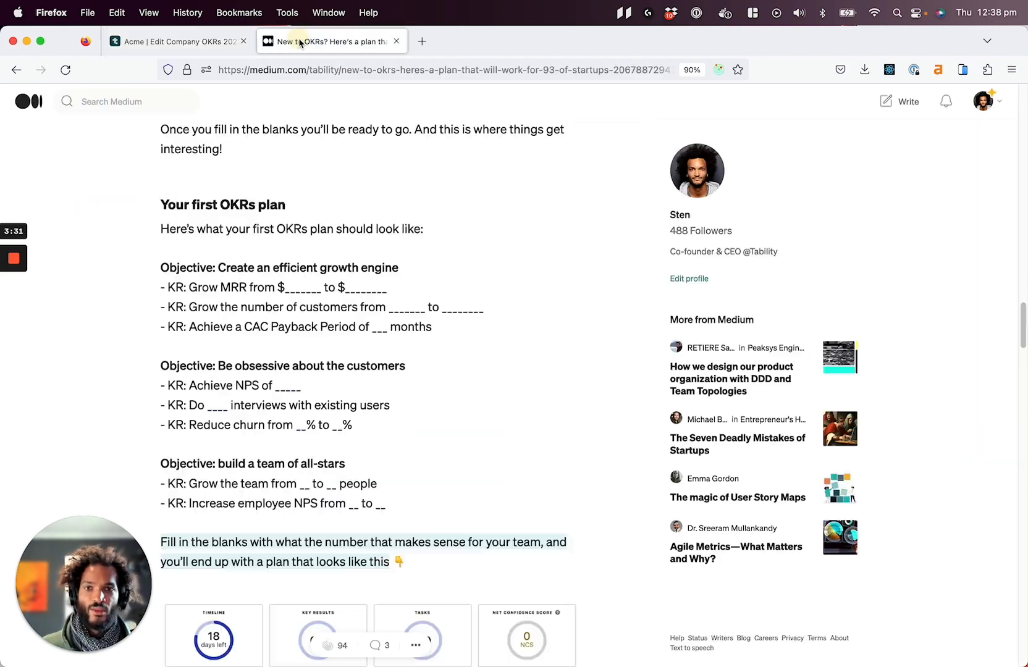
click(151, 43)
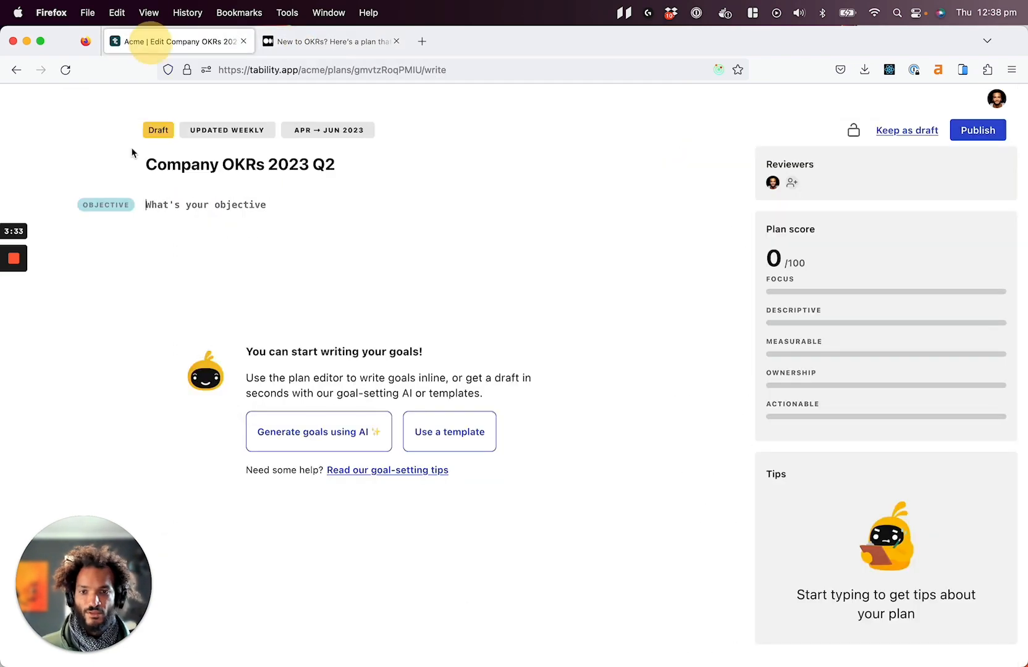
text(Creat)
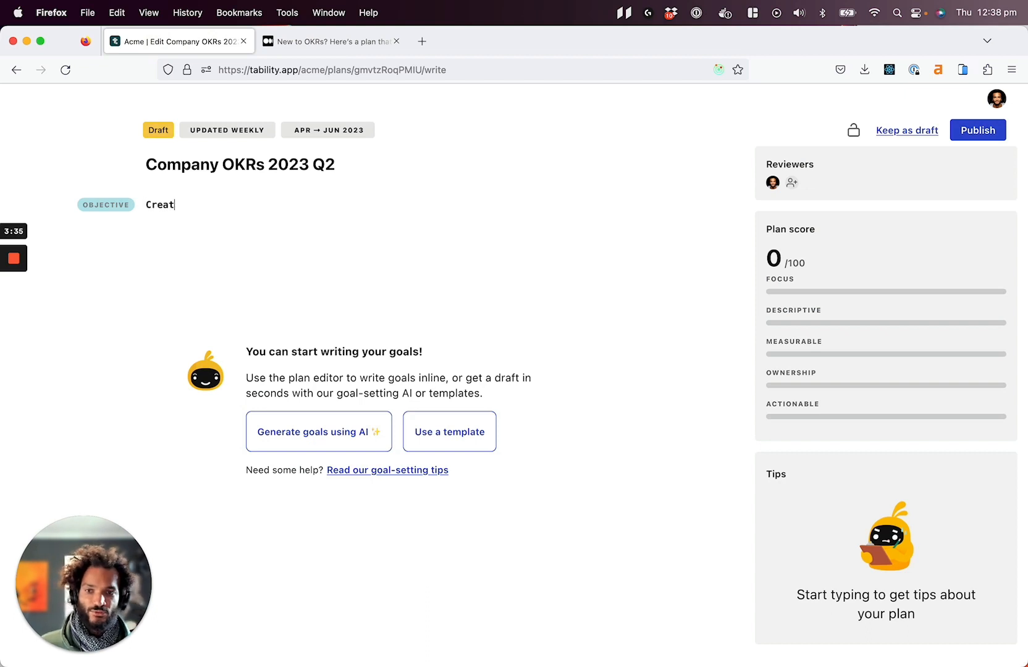
text(e an efficit)
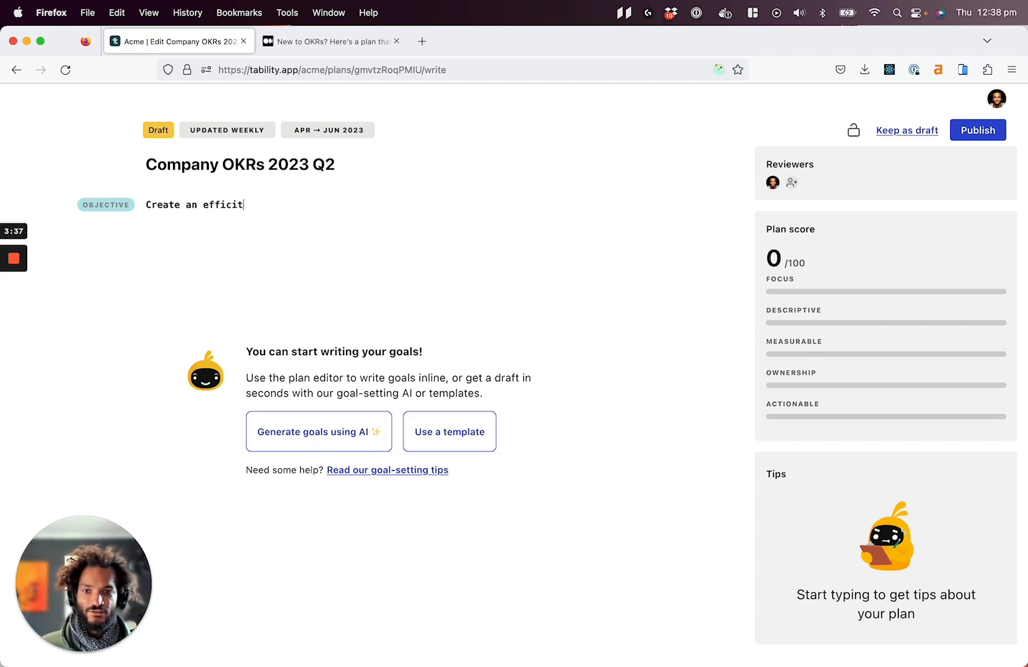
key(BackSpace)
text(ent grow)
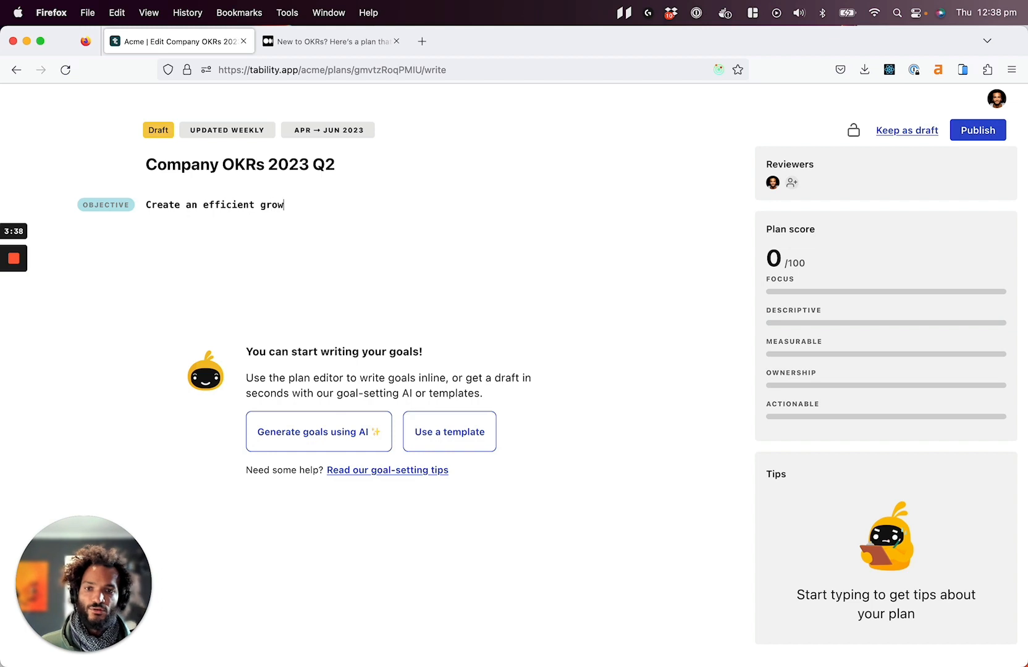
text(th engine)
key(Return)
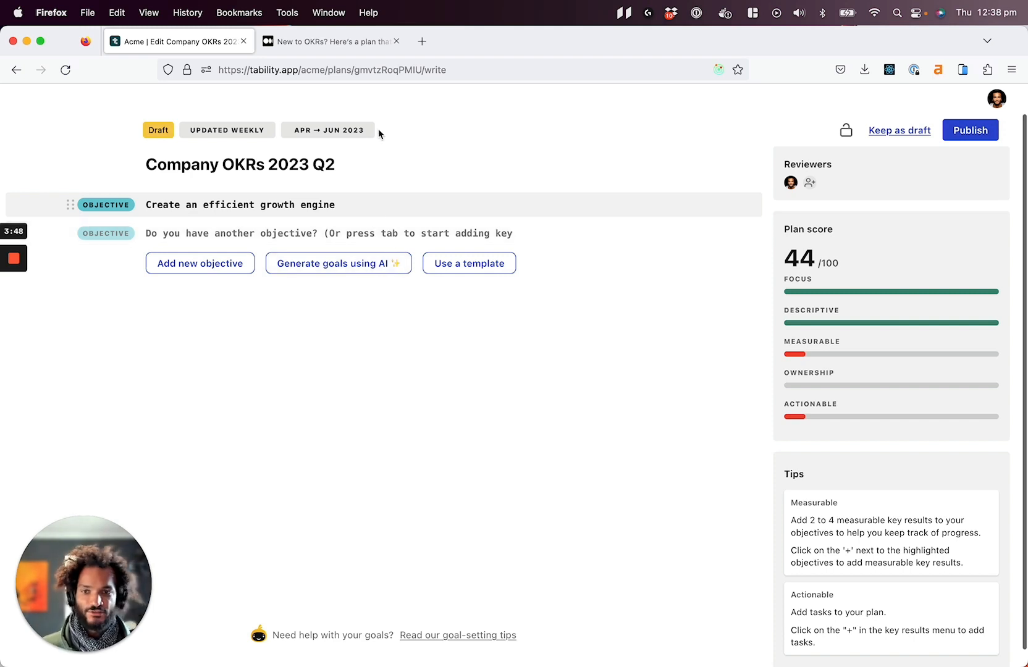
Step: Check the article for the second objective and add "Be obsessive about the customers" to the plan
click(346, 43)
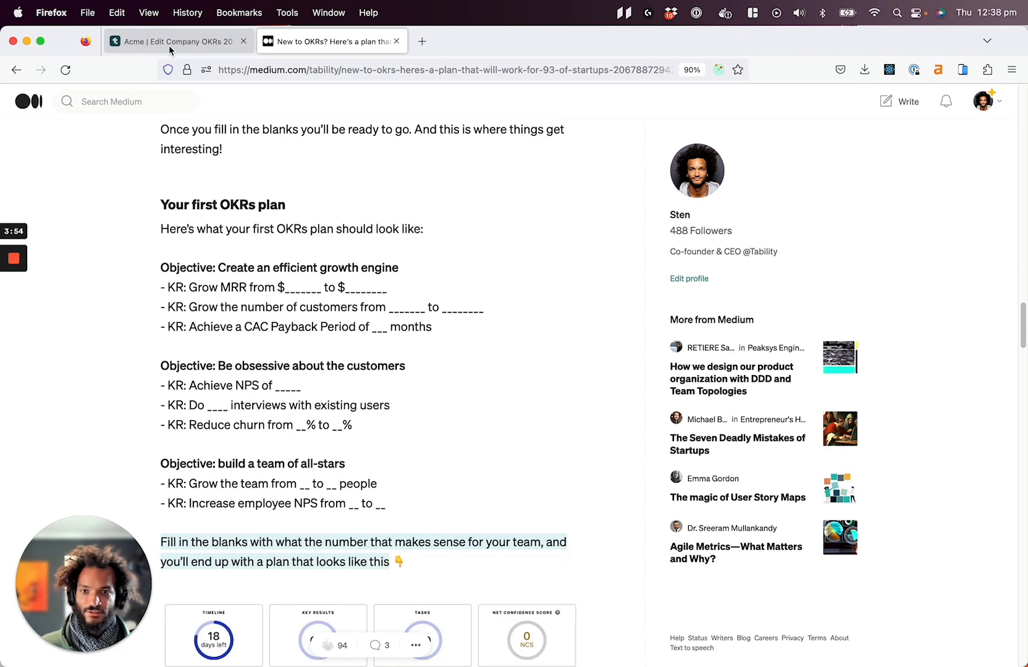
click(171, 43)
text(Be ov)
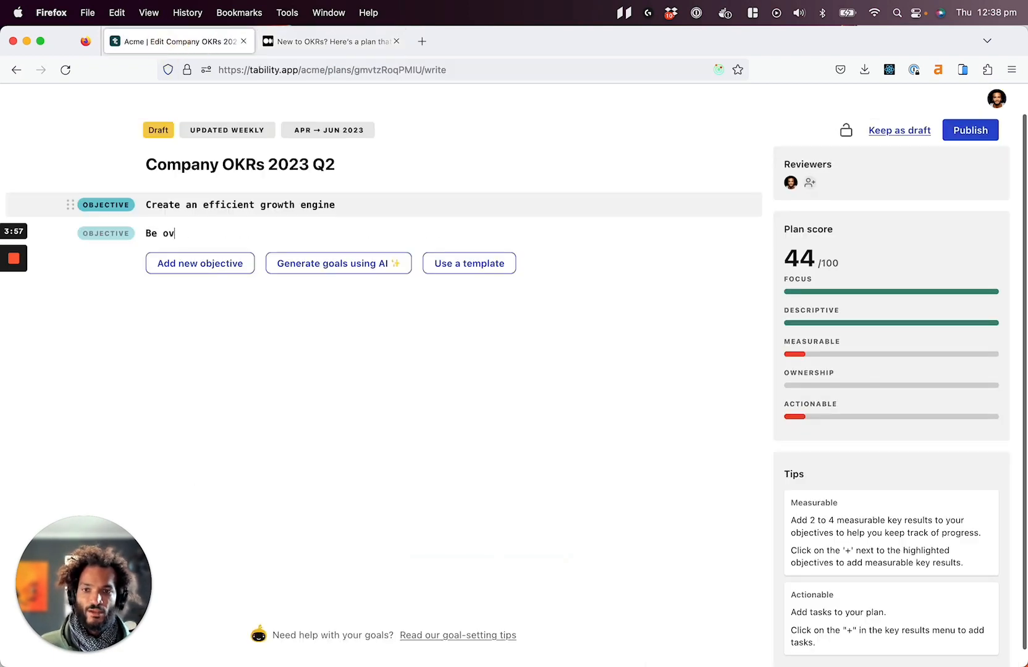
key(BackSpace)
text(bse)
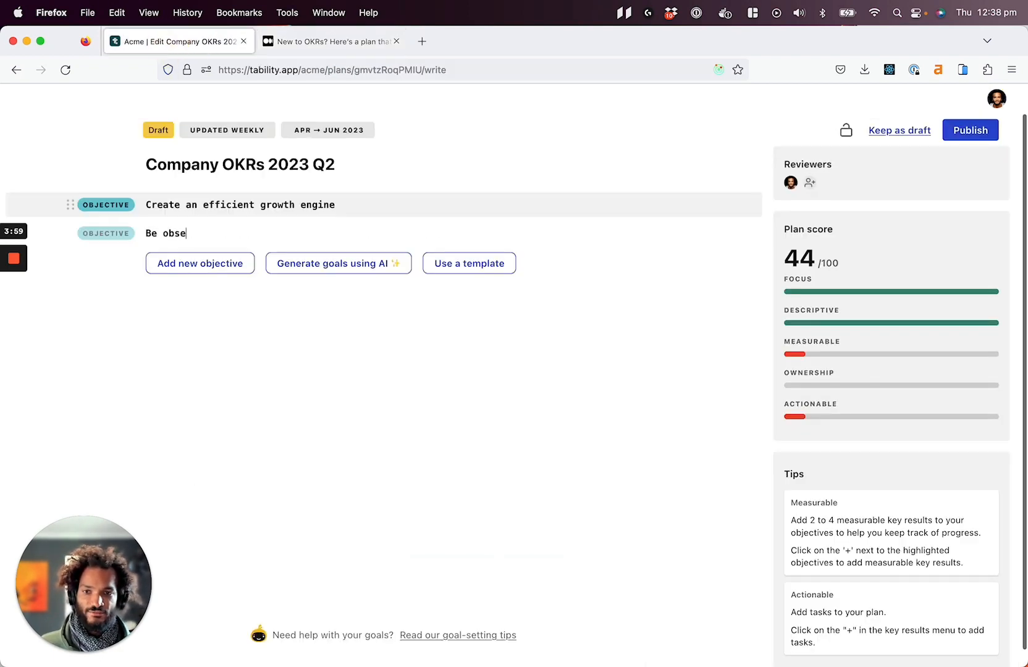
text(ssive about the c)
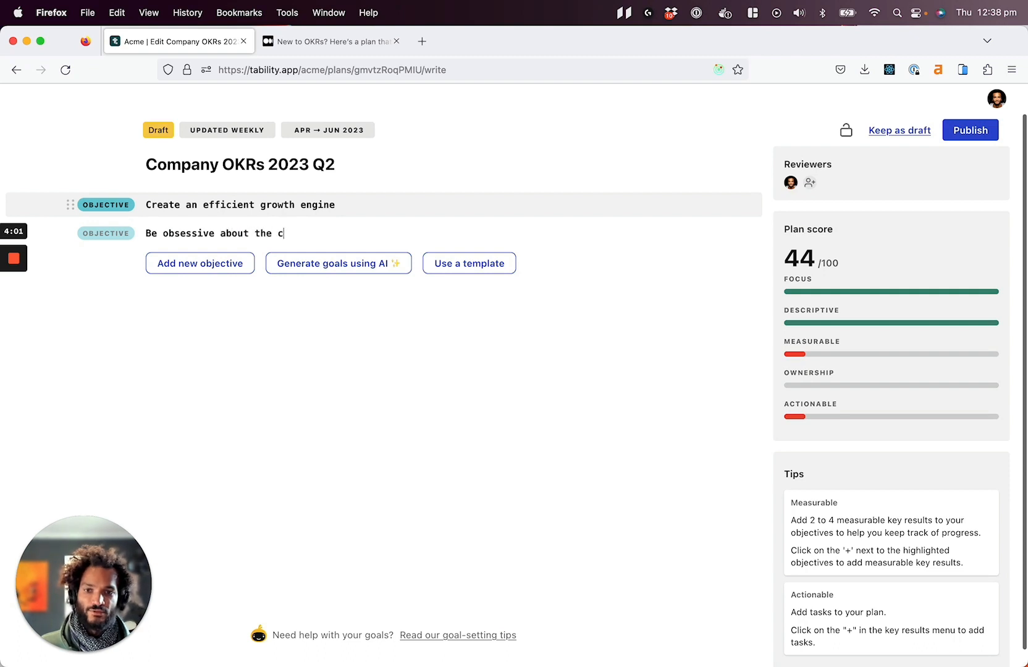
text(ustomers)
key(Return)
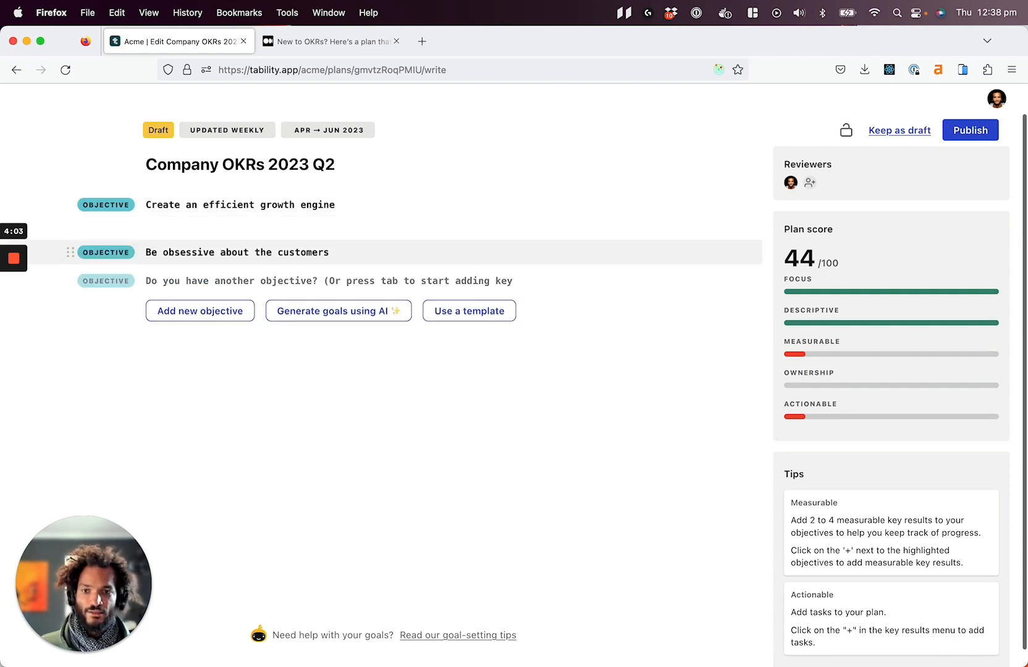
Step: Add "Build a team of all stars" as the third objective of the plan
text(Ctre)
key(BackSpace)
key(BackSpace)
key(BackSpace)
text(rea)
key(BackSpace)
key(BackSpace)
key(BackSpace)
key(BackSpace)
text(B)
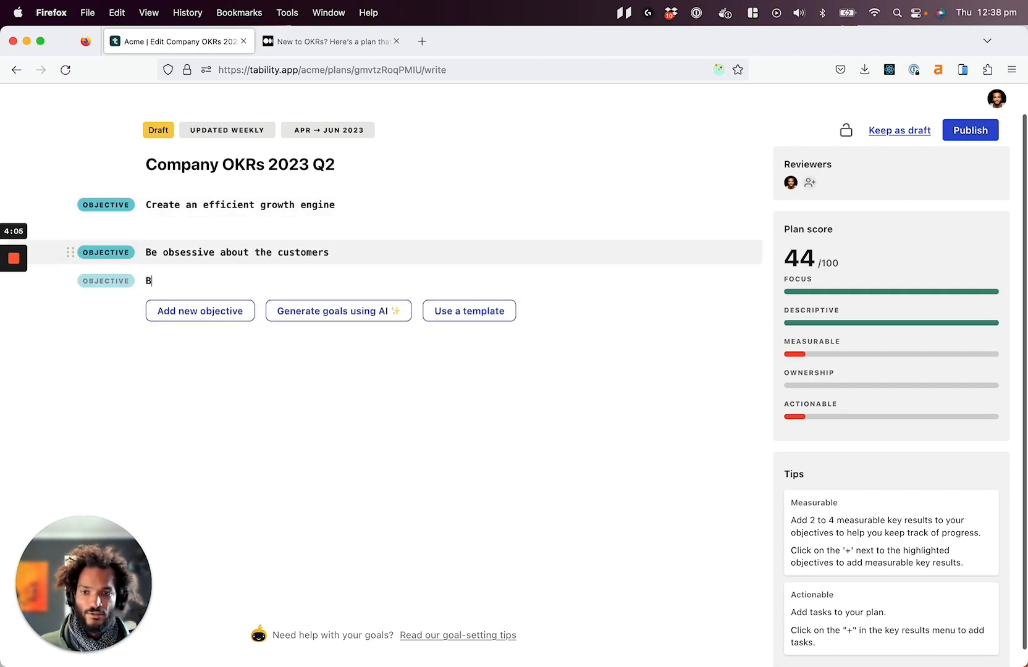
text(uild a team of )
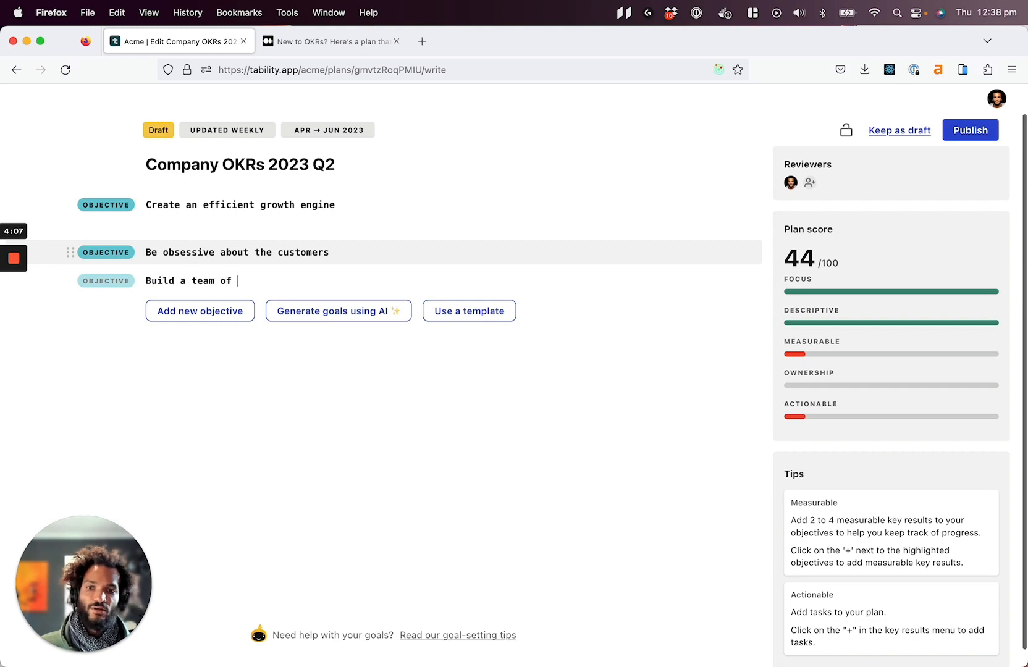
text(all stars)
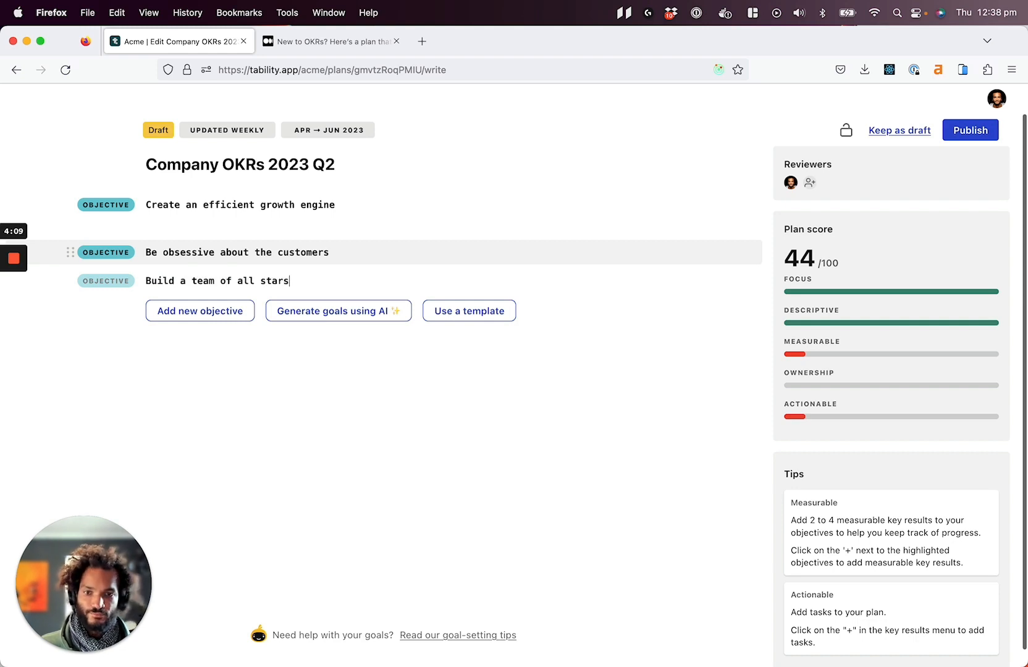
key(Return)
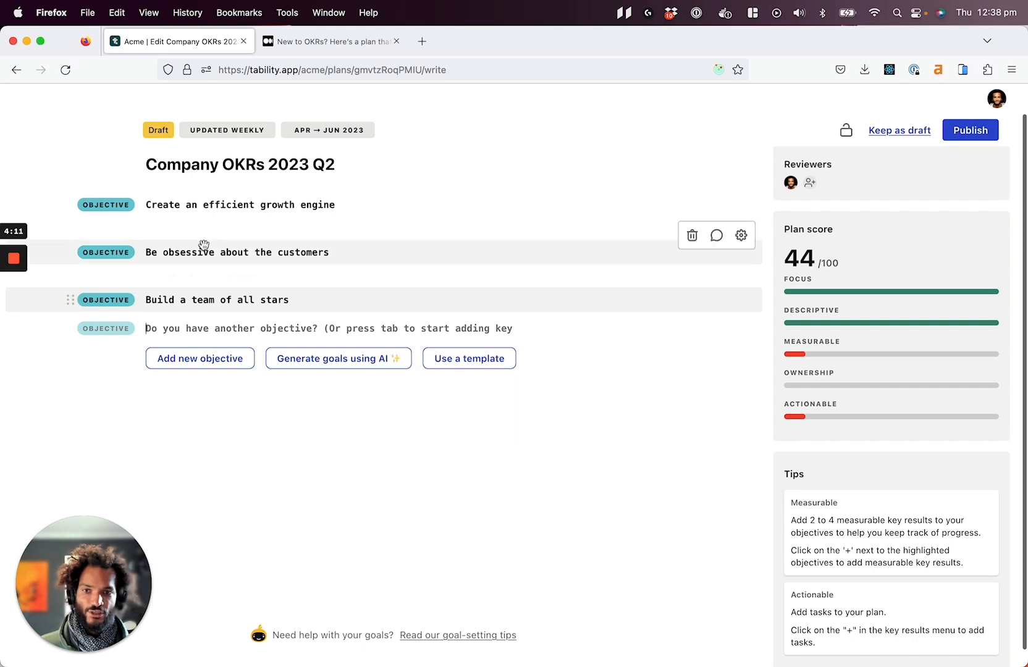
Step: Check the article for the key results listed under the "Create an efficient growth engine" objective
mouse_move(192, 210)
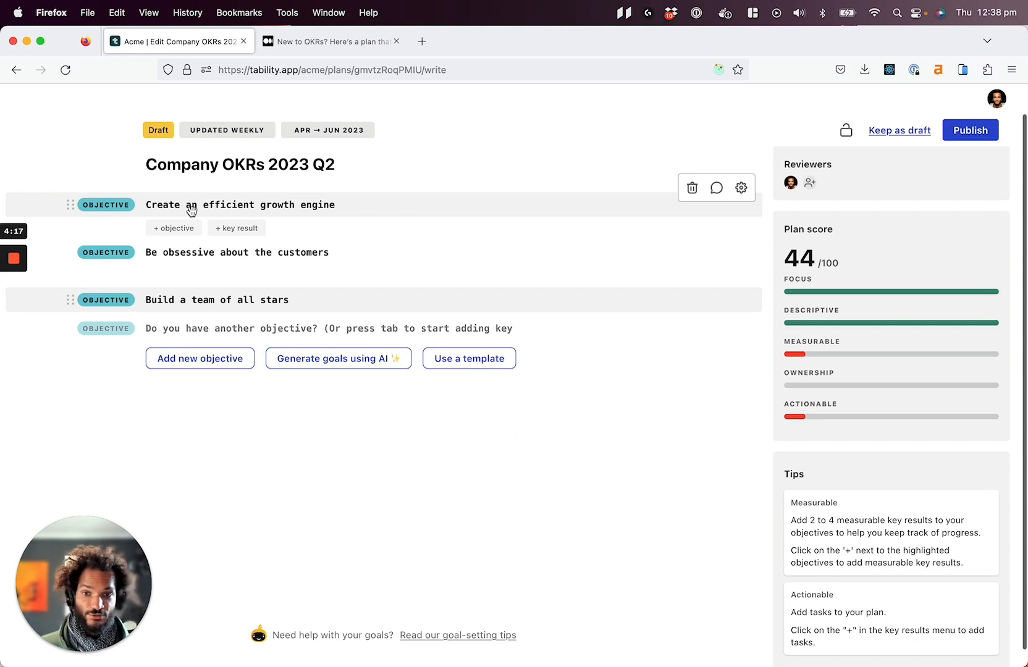
click(232, 199)
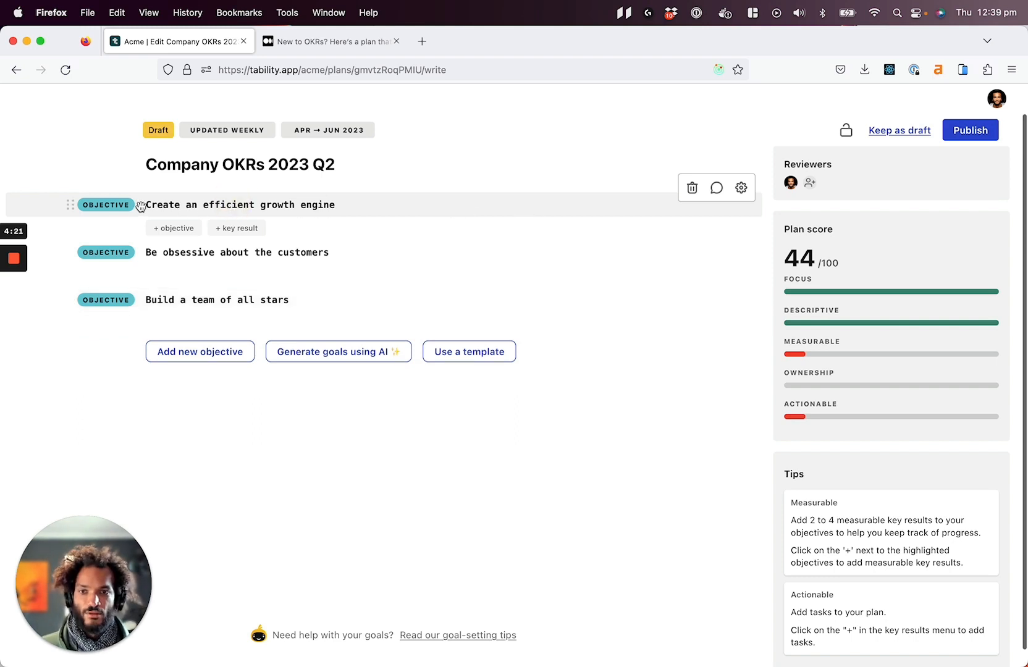
click(337, 42)
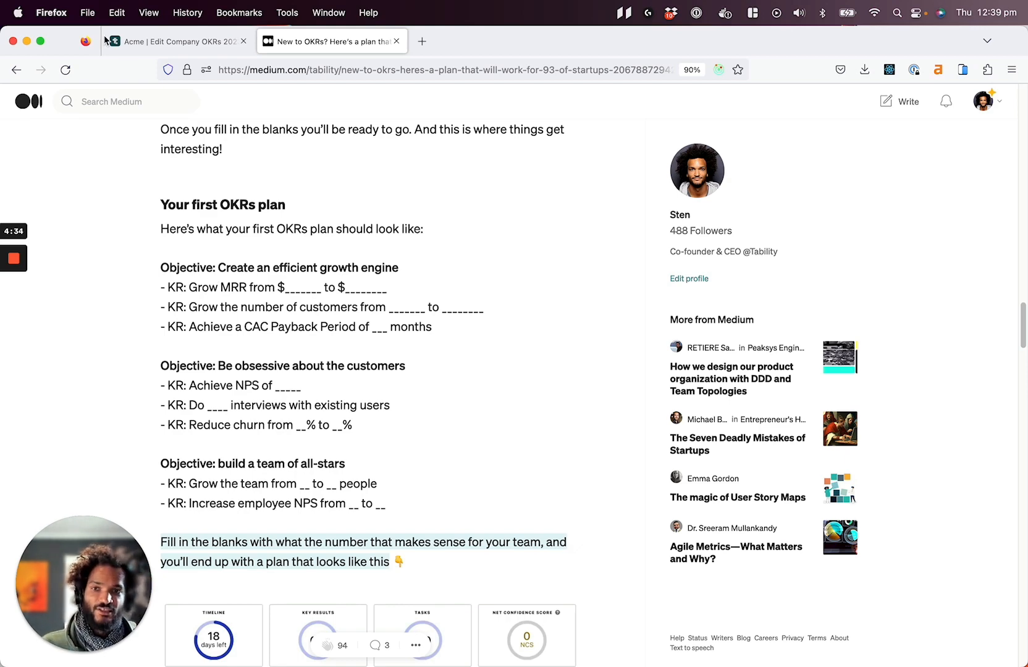
click(150, 44)
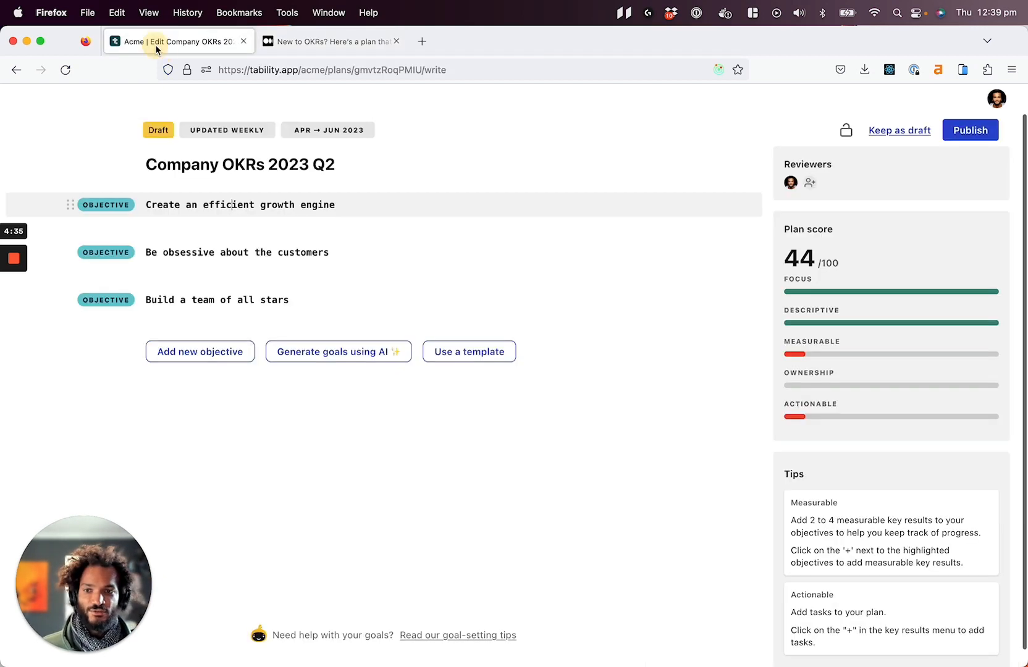
click(341, 202)
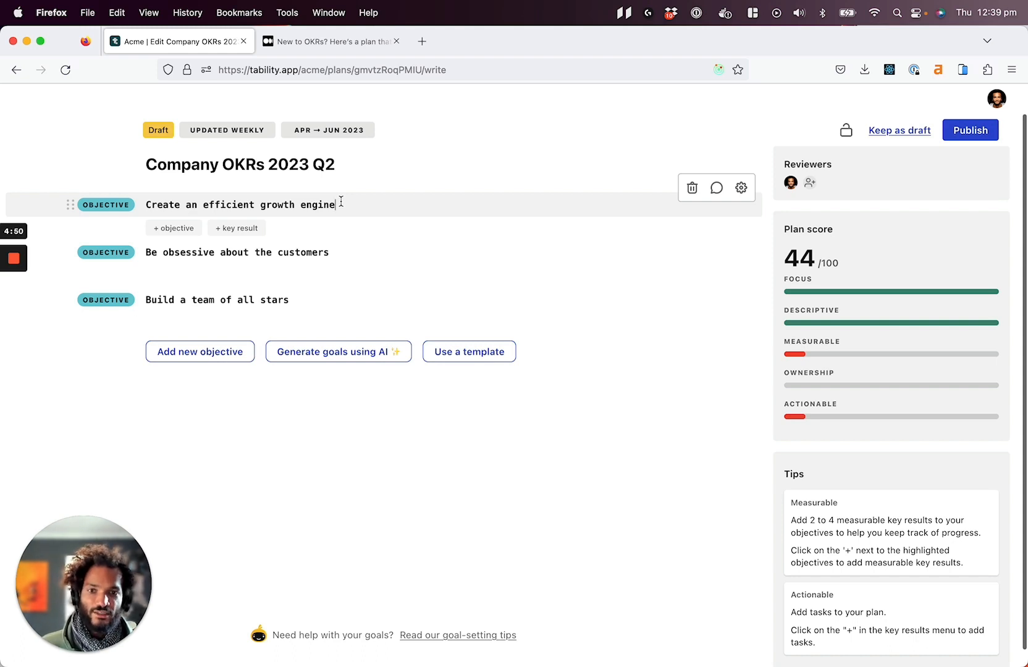
key(Return)
key(Tab)
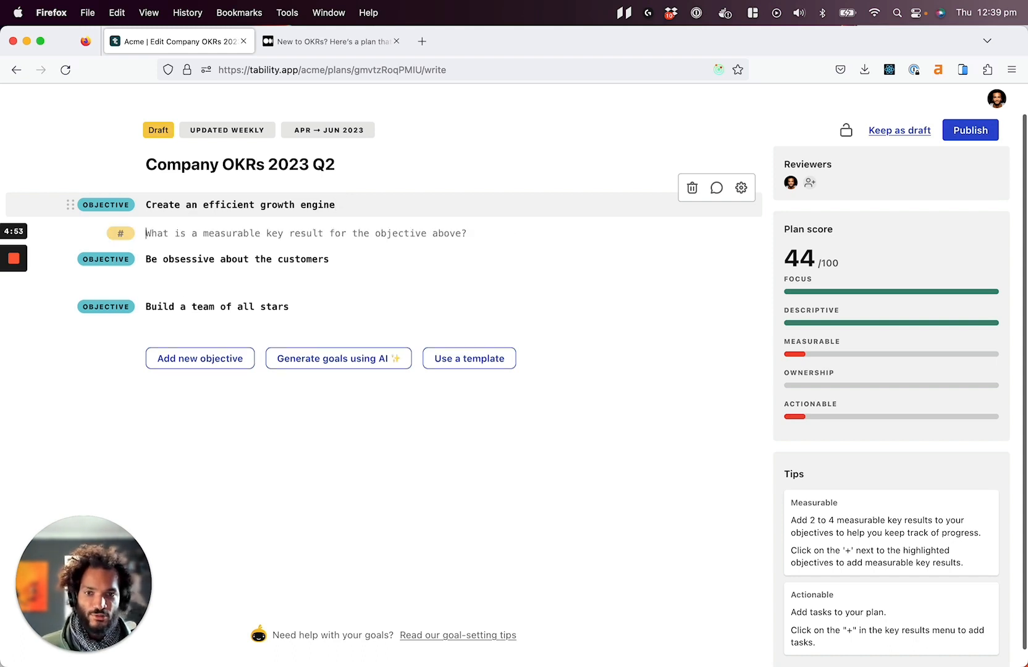
click(367, 202)
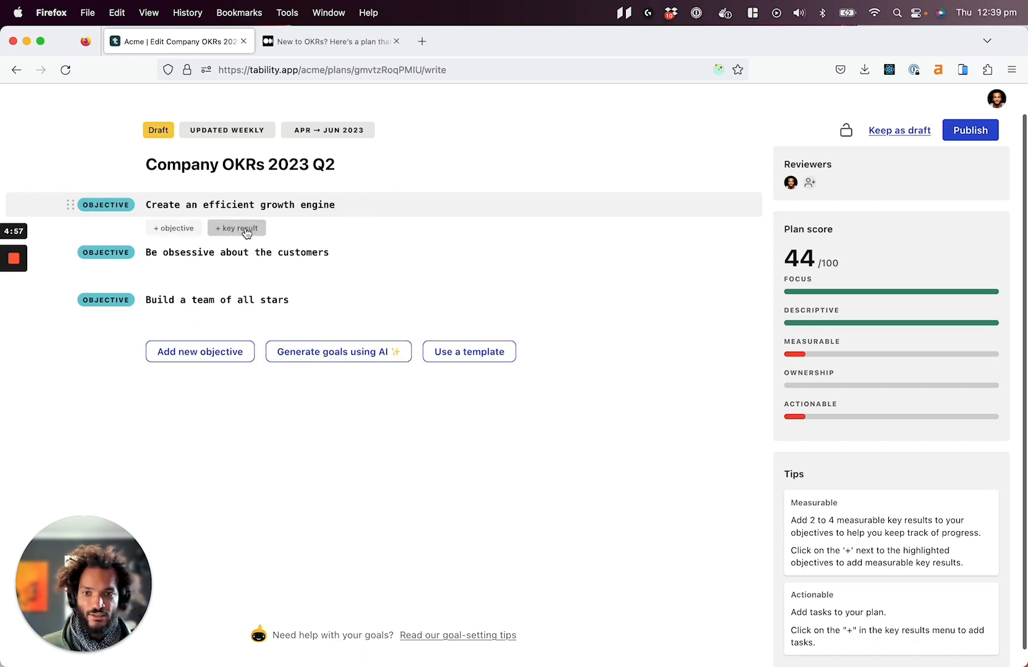
Step: Add the key result "Grow MRR from $40K to $55K" under the "Create an efficient growth engine" objective
click(252, 230)
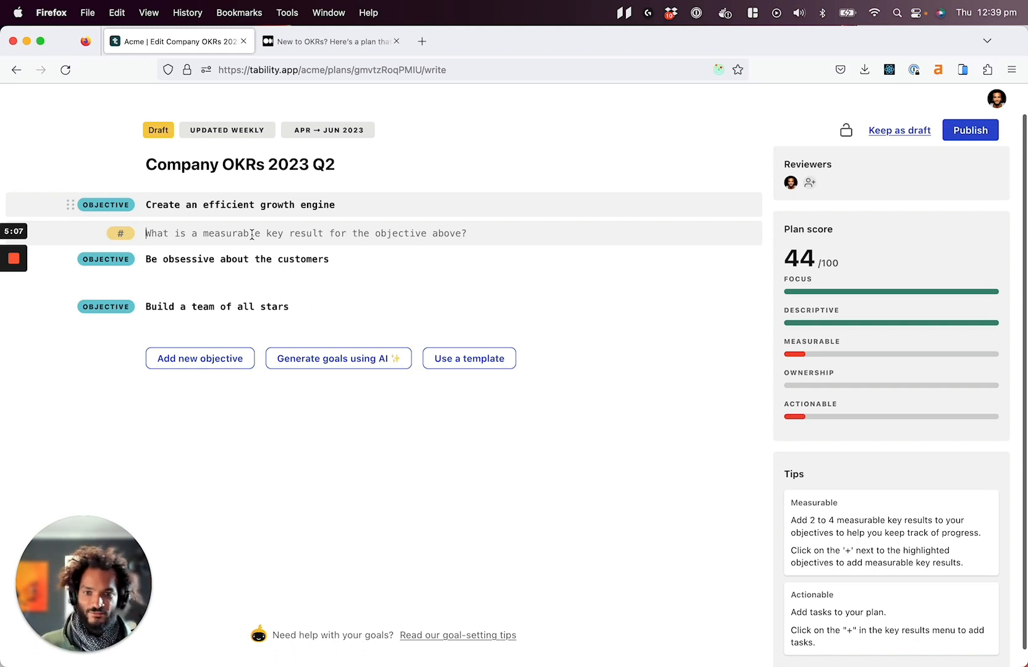
text(Grow)
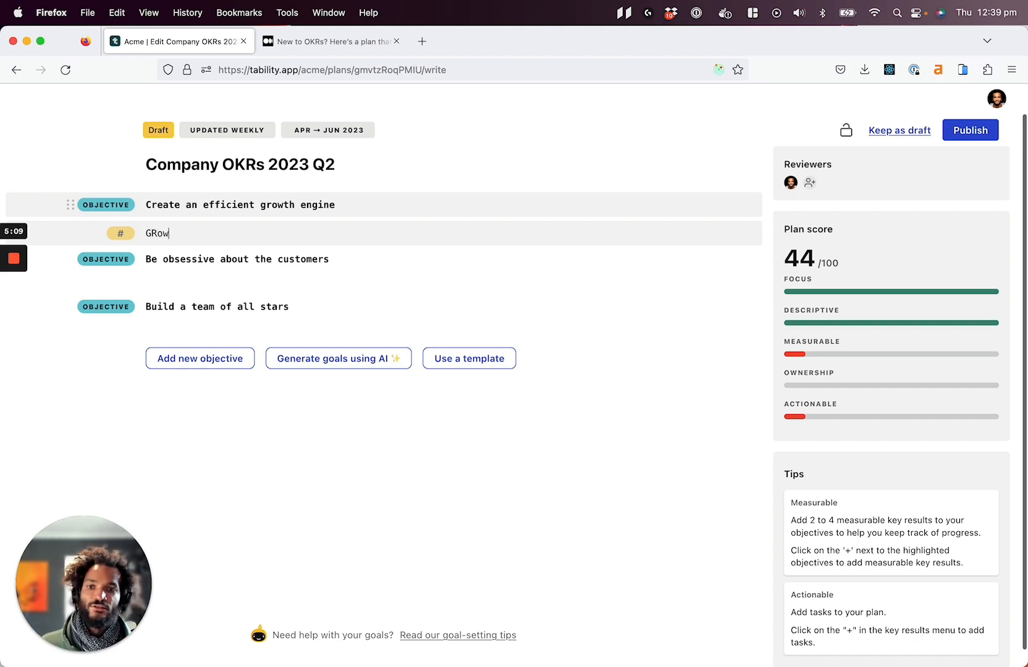
key(BackSpace)
key(BackSpace)
key(BackSpace)
text(ow)
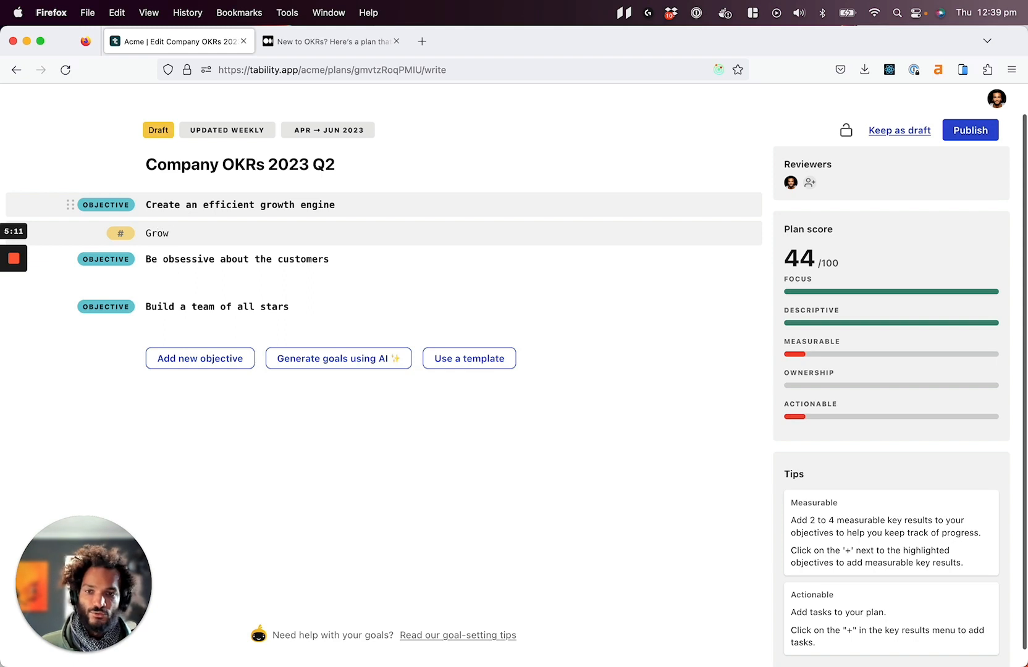
text( MRR from)
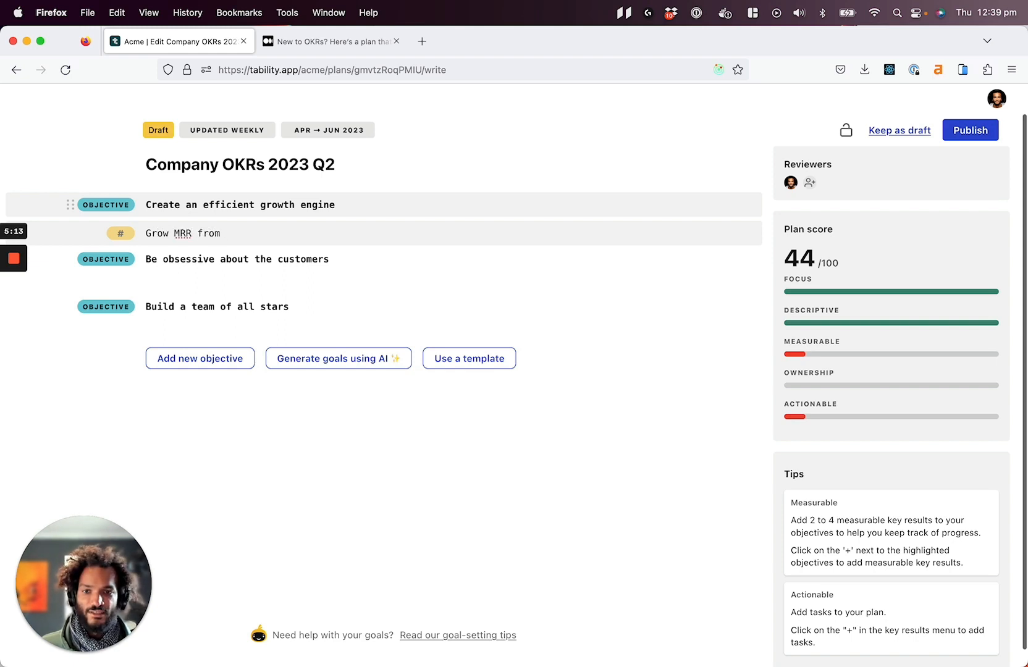
key(BackSpace)
key(BackSpace)
key(BackSpace)
text($)
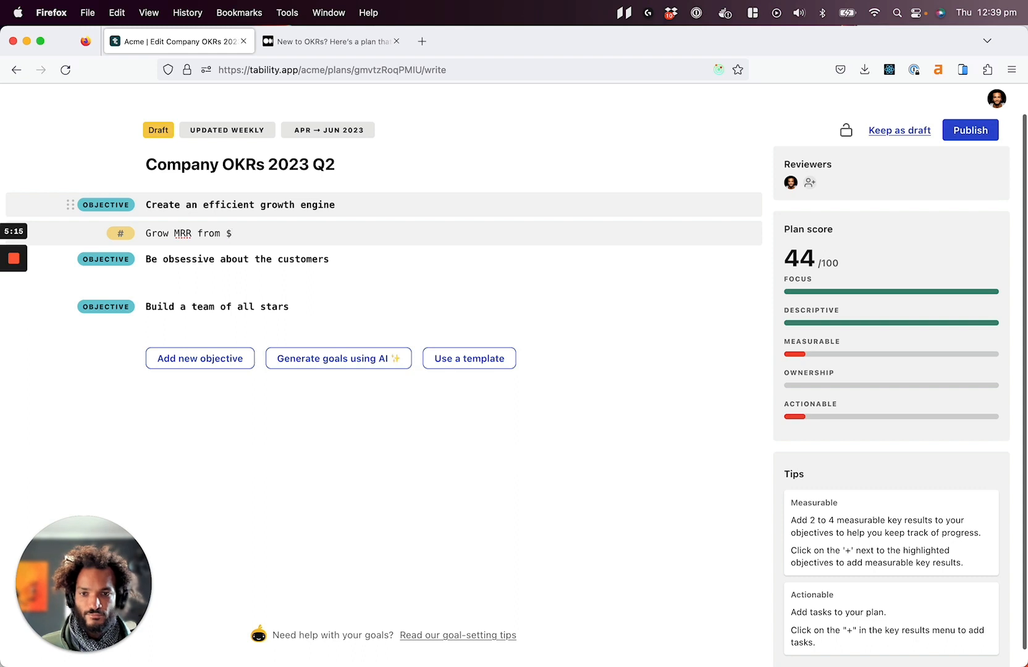
text(50)
key(BackSpace)
text(40K)
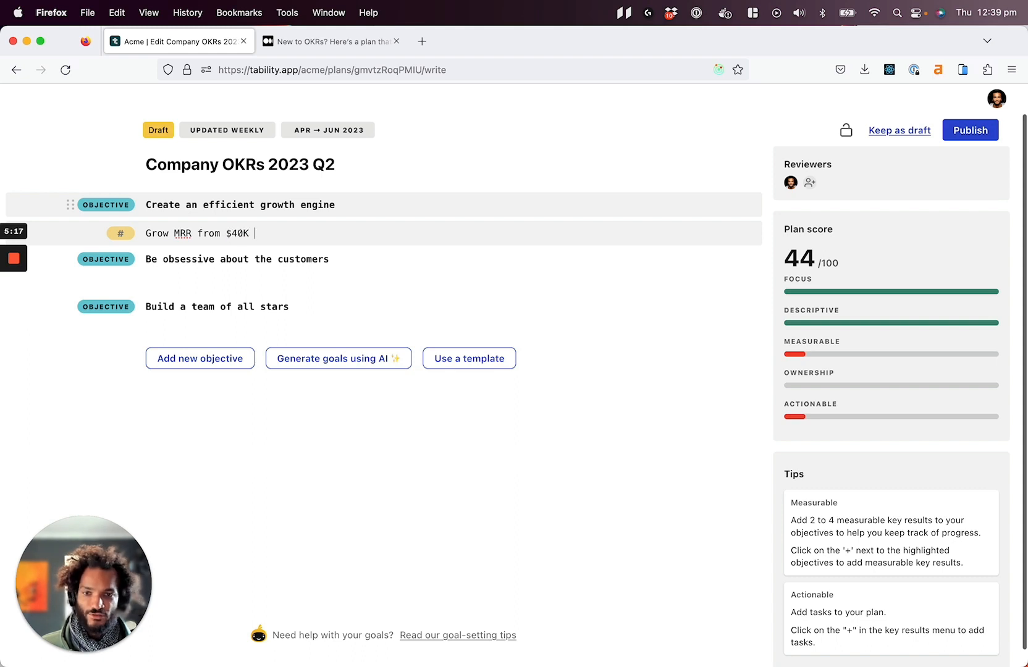
text( MRR)
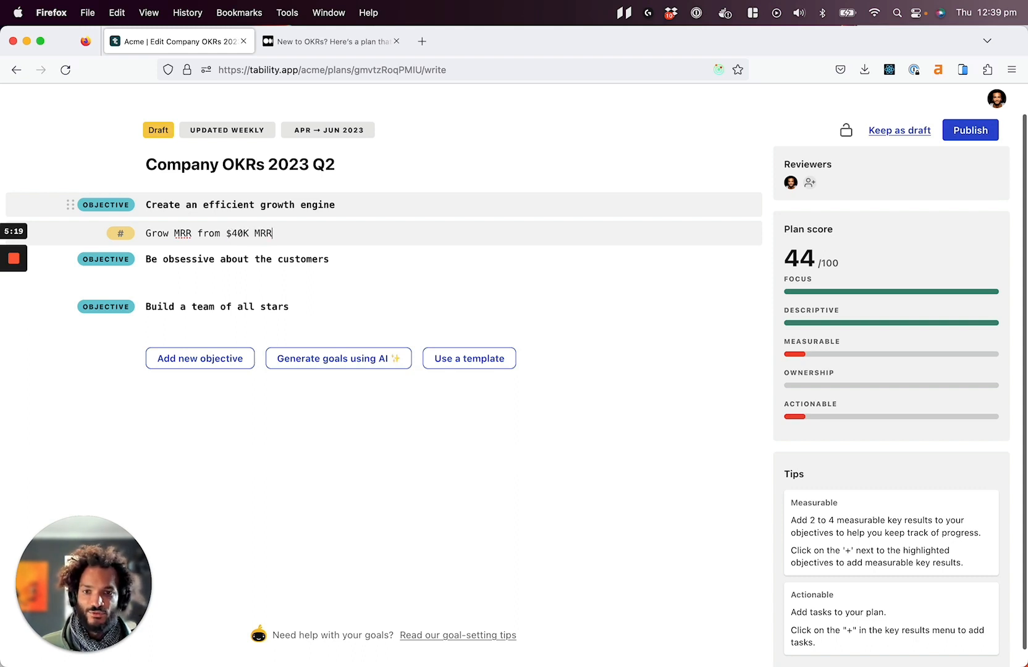
key(BackSpace)
key(BackSpace)
key(BackSpace)
text(to )
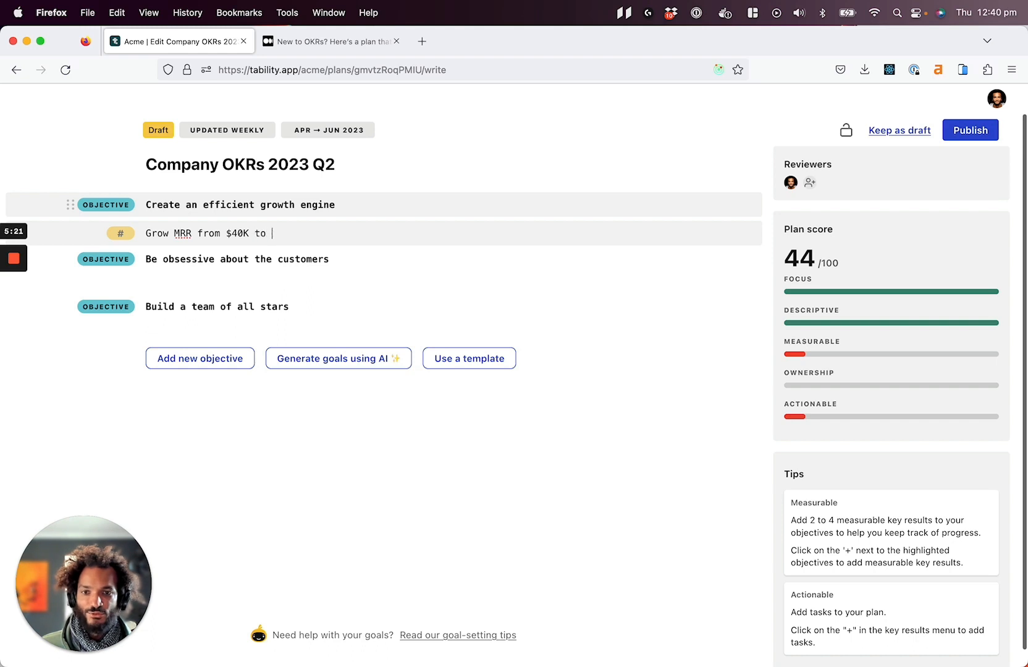
text(%$$5)
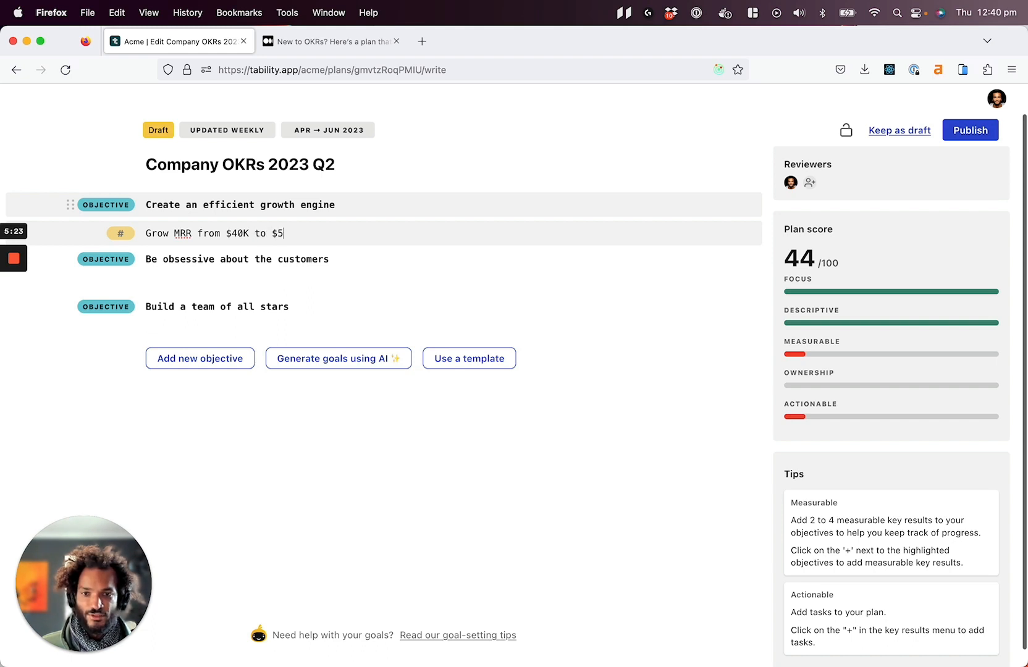
text(5K)
key(Return)
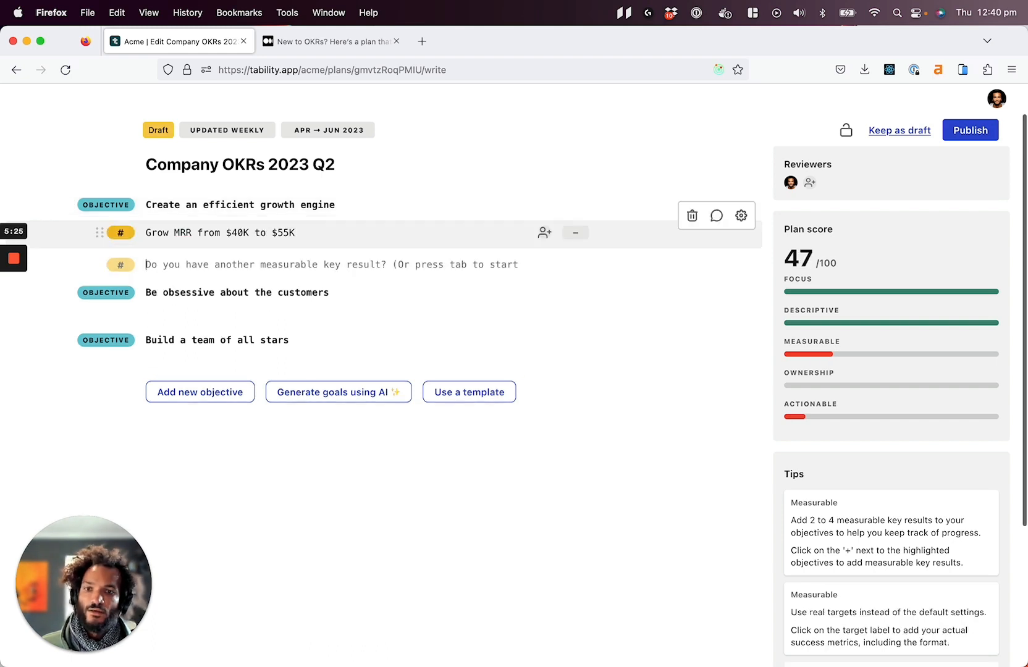
Step: Check the article for the second key result and add "Grow the number of customers from 450 to 560" under the growth engine objective
click(314, 42)
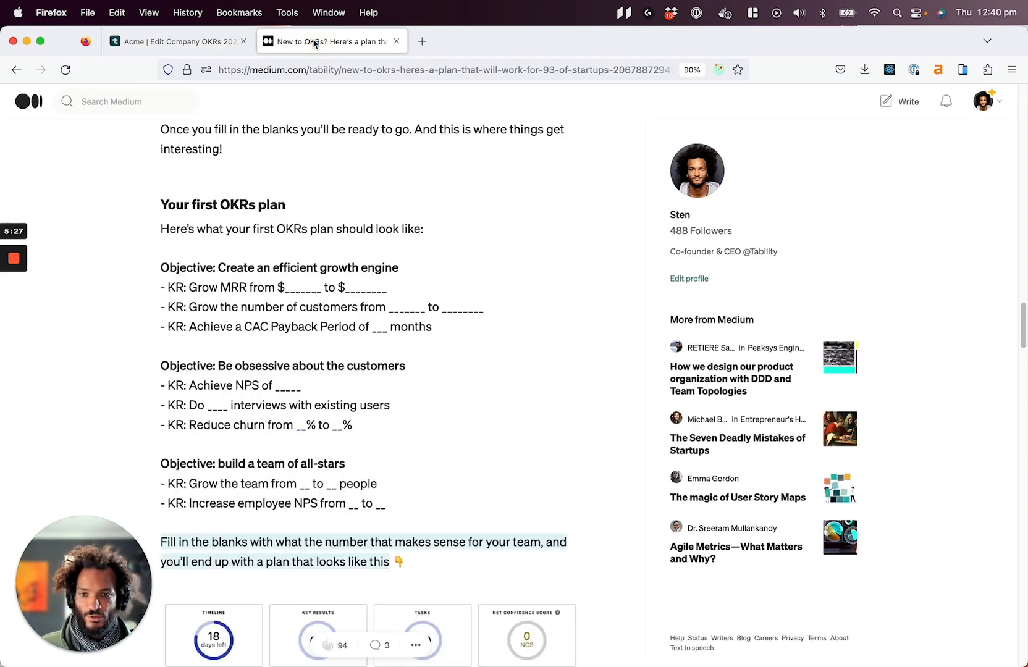
click(158, 42)
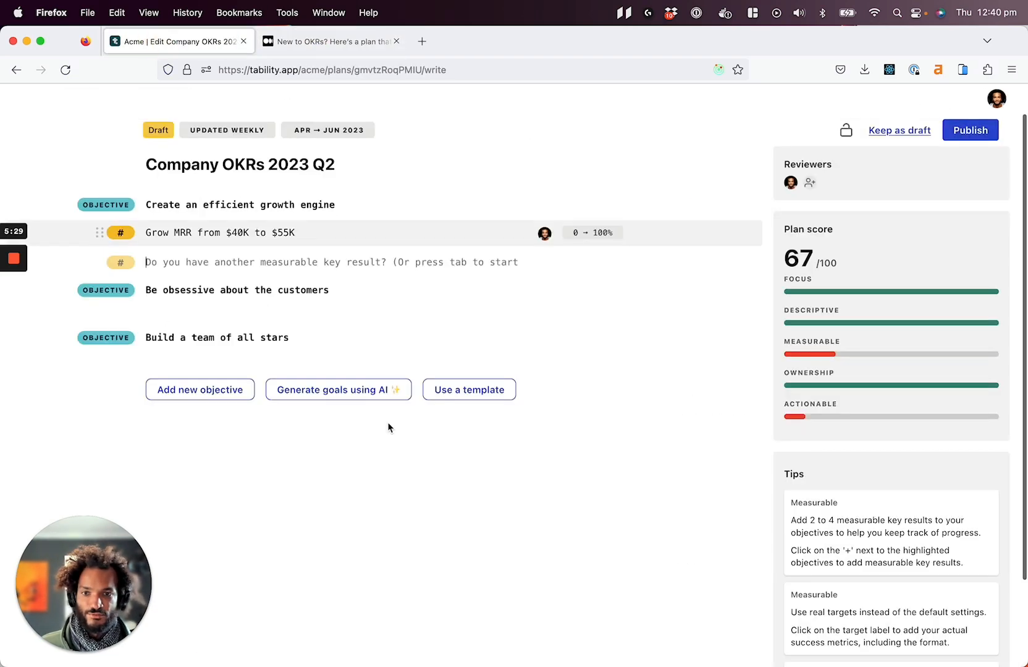
text(Grow the num)
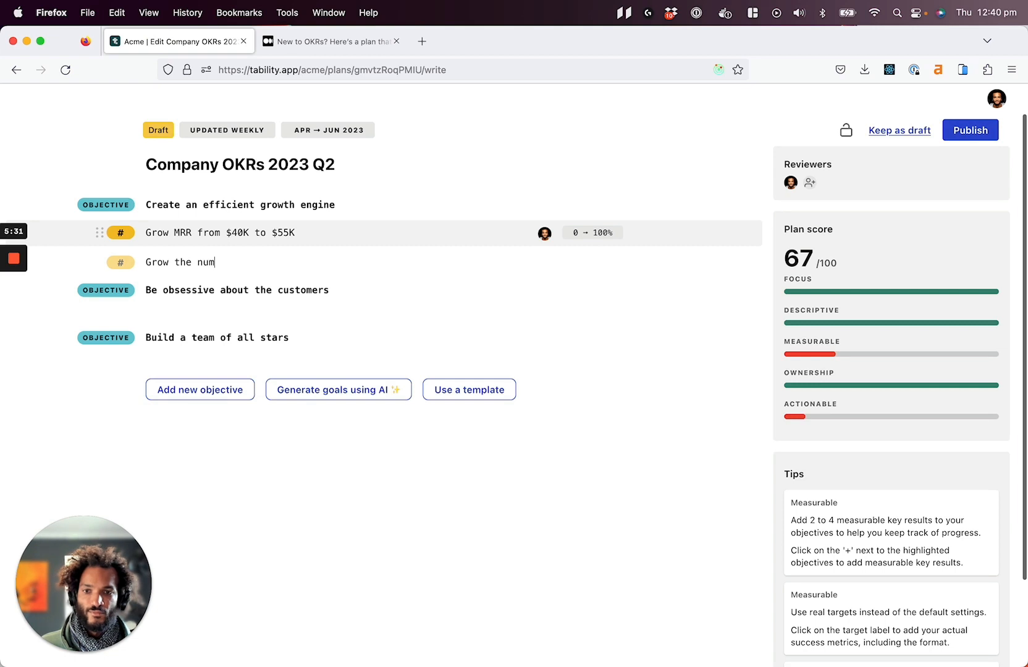
text(ber of customers )
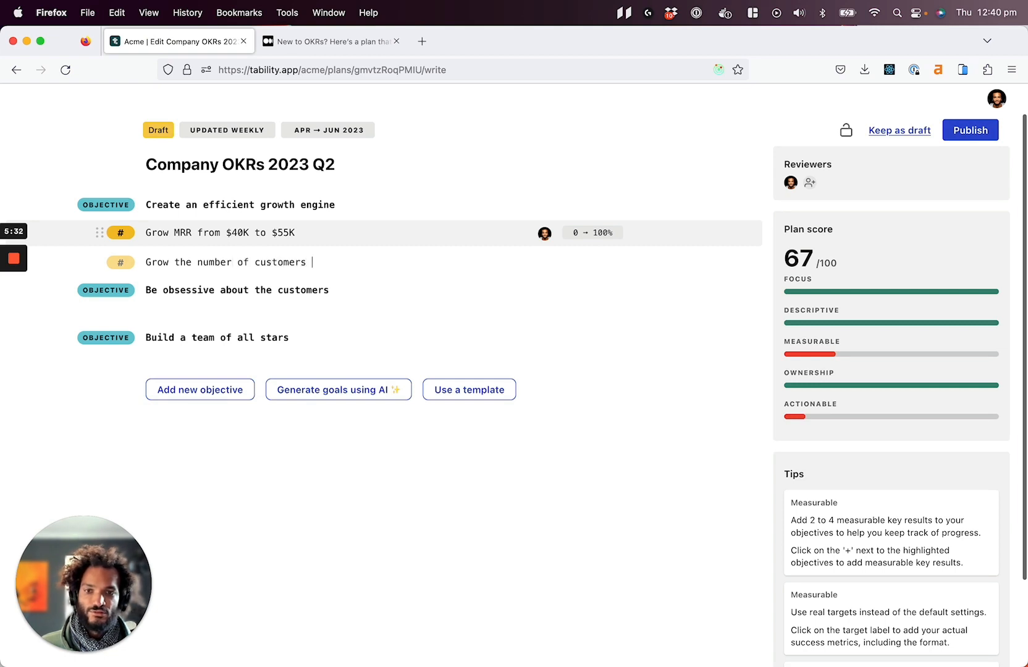
text(from 45)
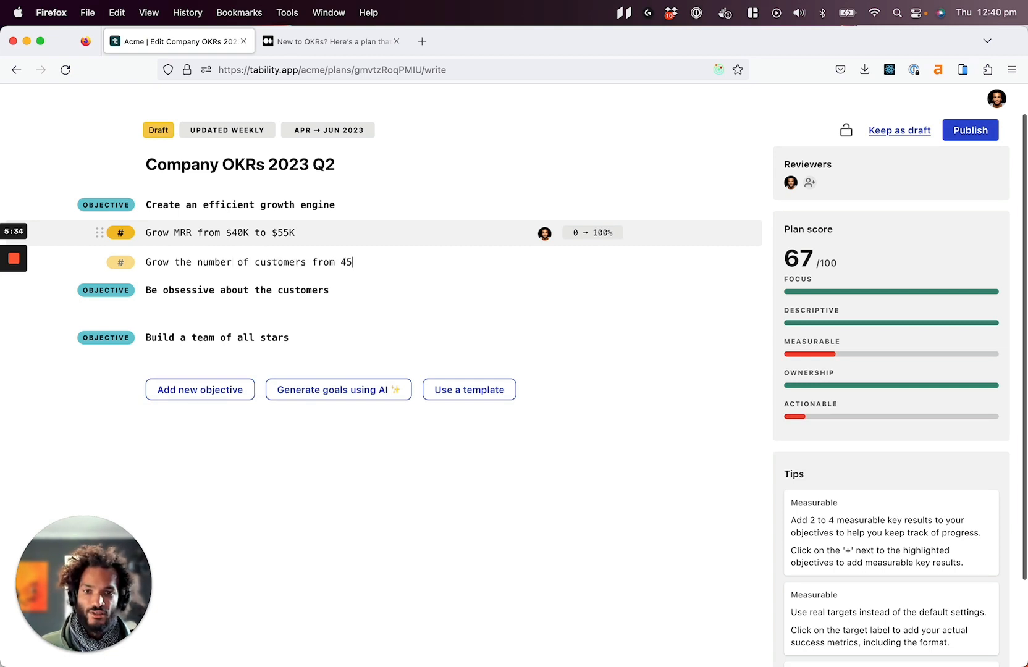
text(0 to )
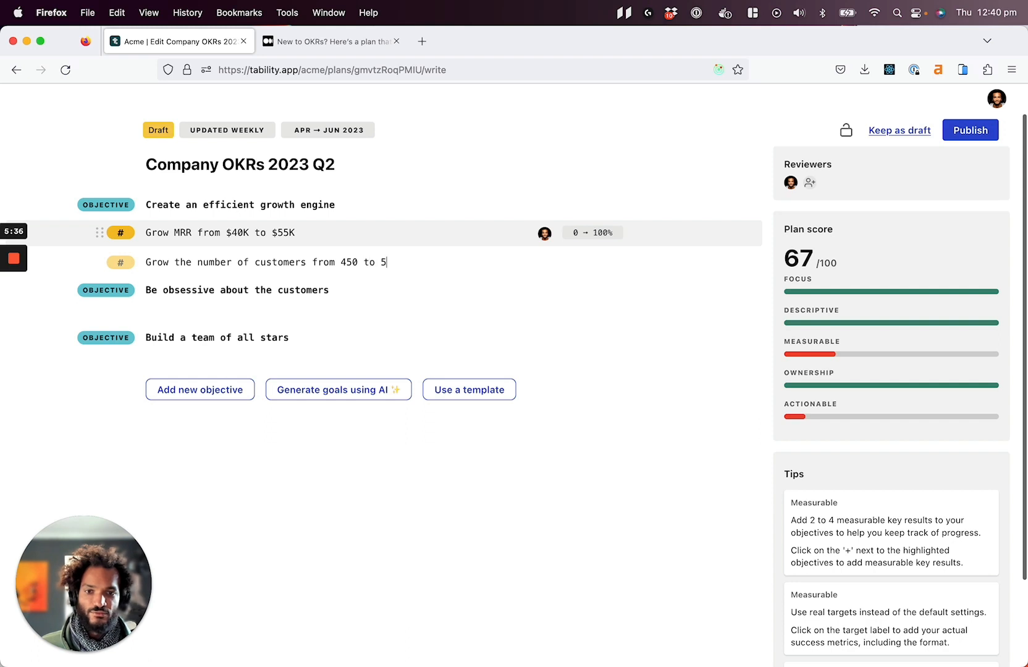
text(560)
key(Return)
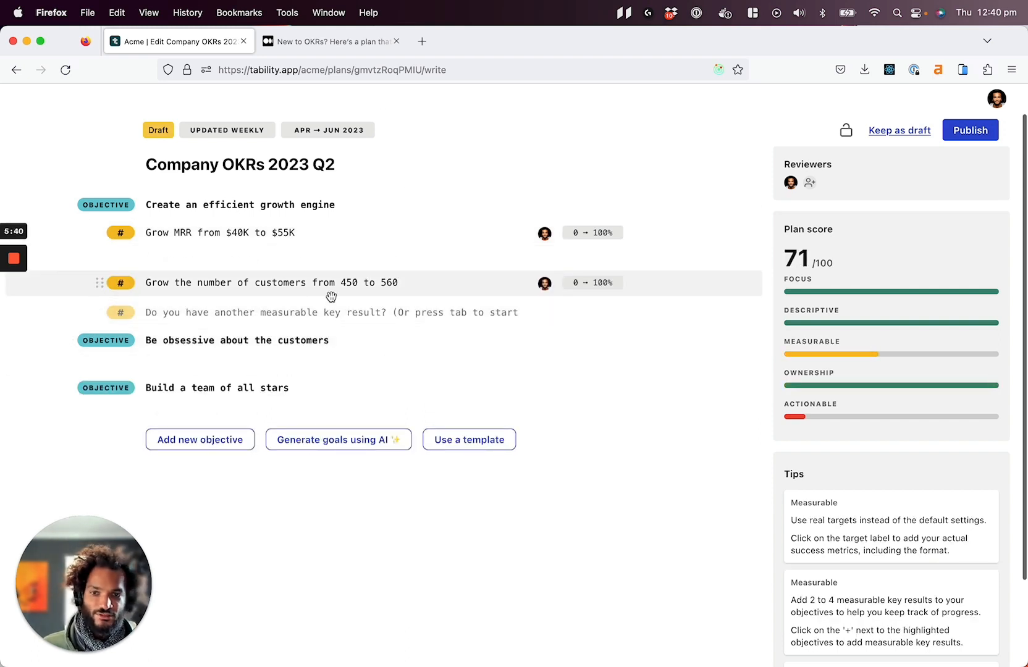
Step: Review the key results under all three objectives and the options offered beneath them for adding tasks
mouse_move(309, 289)
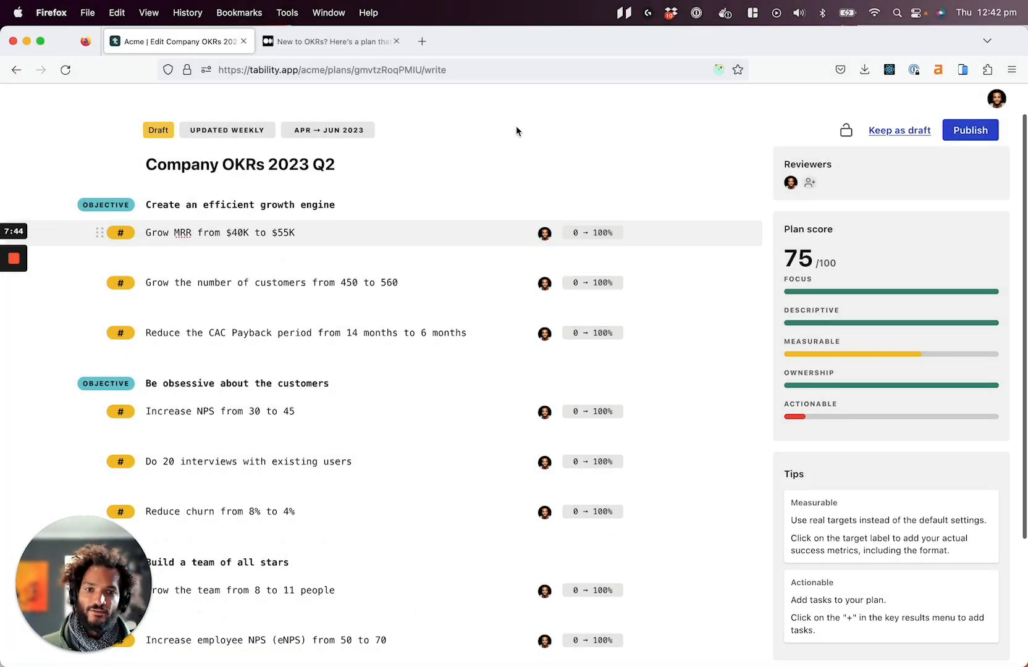
mouse_move(289, 266)
scroll(289, 267, down, 1)
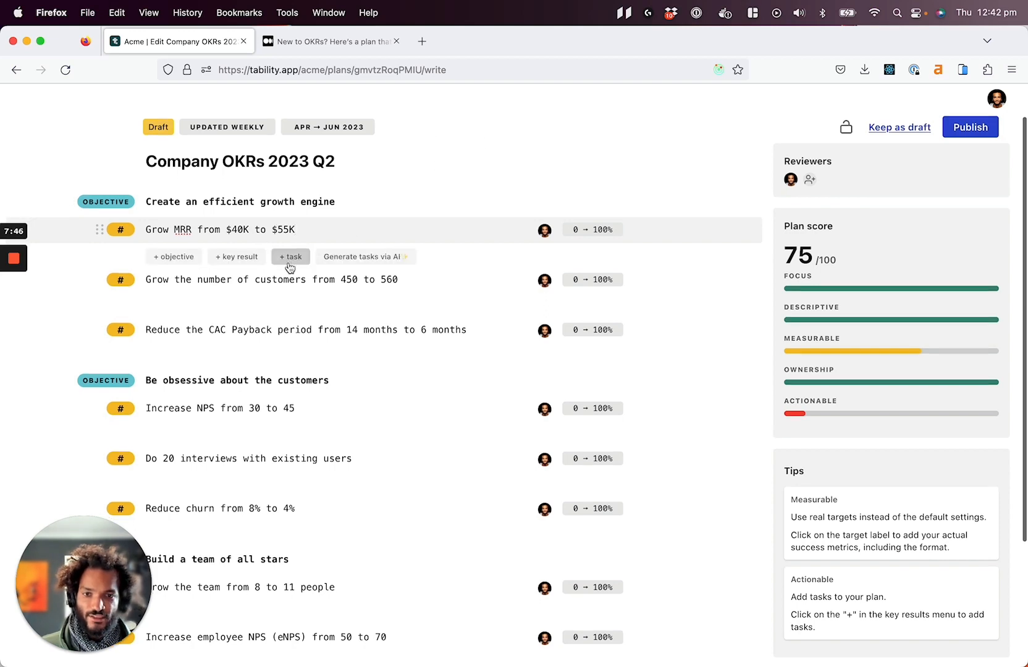
scroll(290, 346, down, 3)
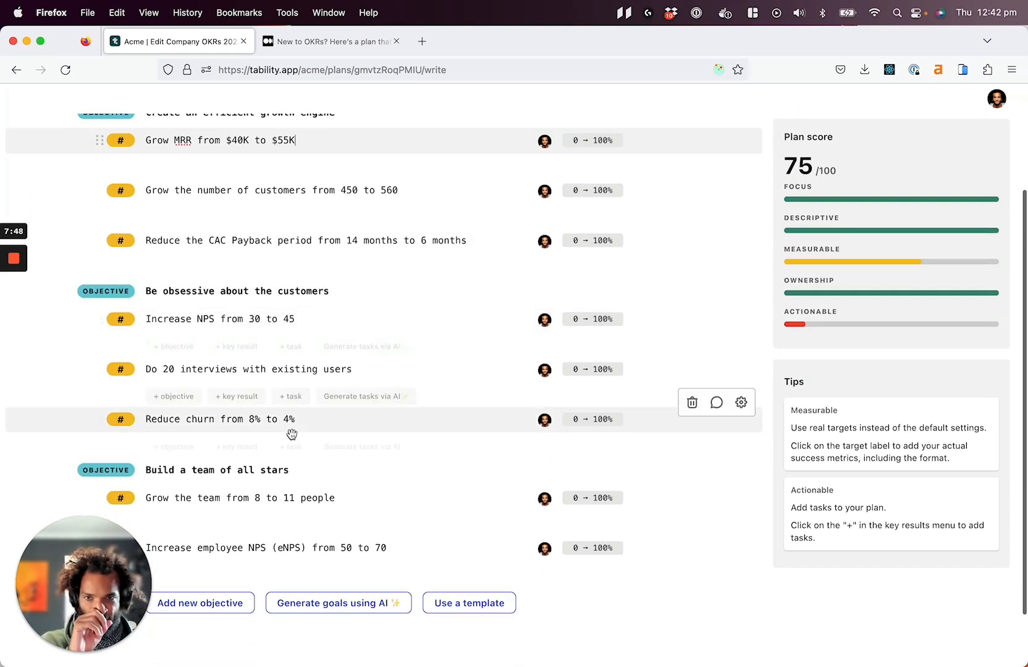
scroll(287, 469, up, 3)
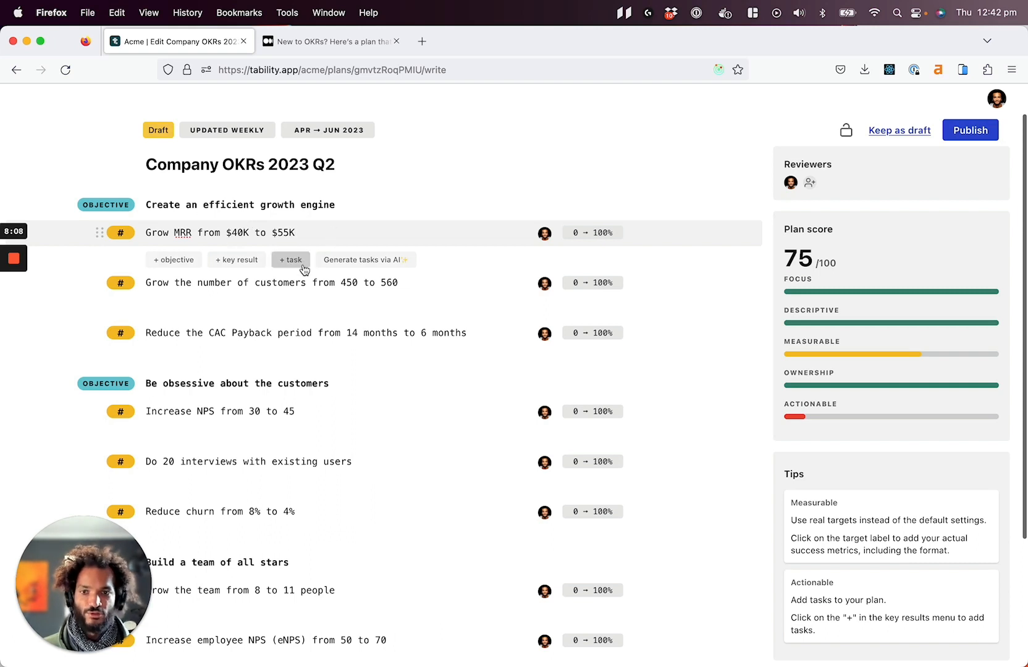
click(337, 282)
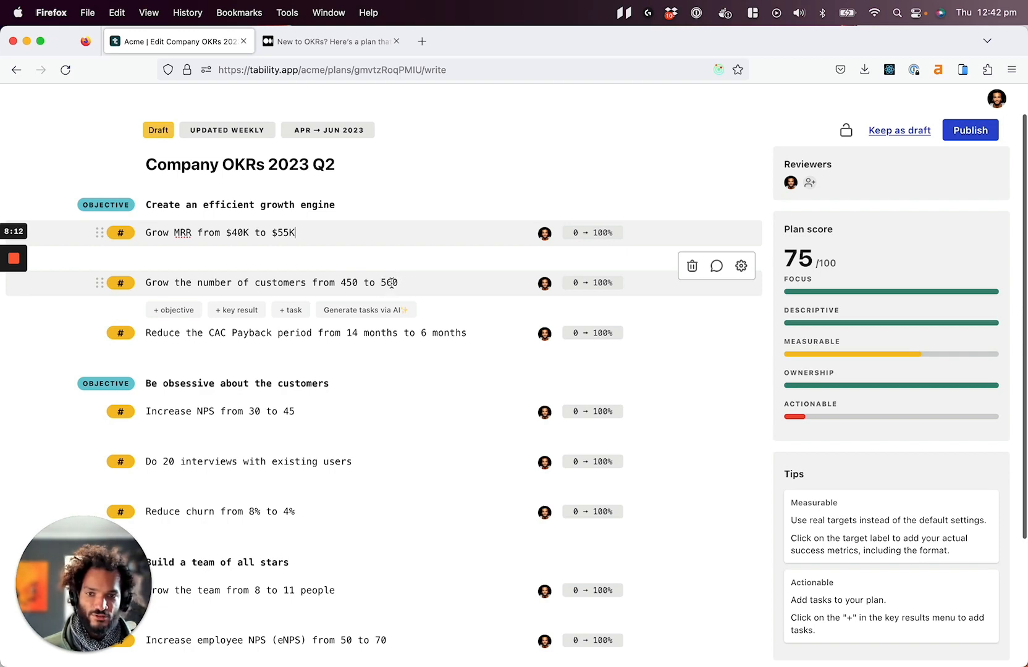
click(337, 332)
scroll(336, 325, down, 1)
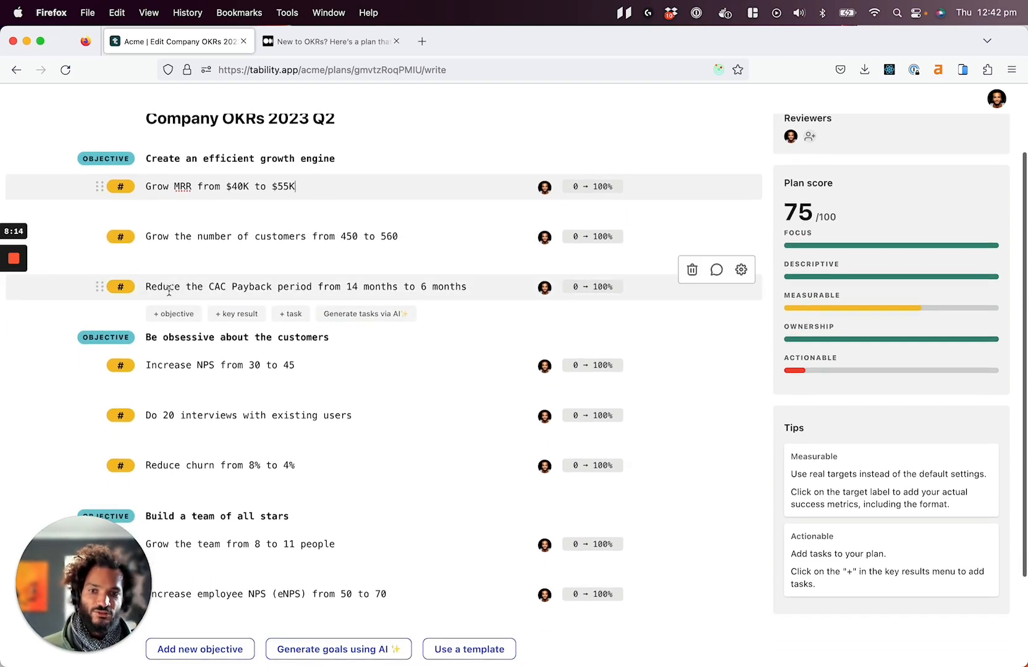
scroll(142, 307, down, 2)
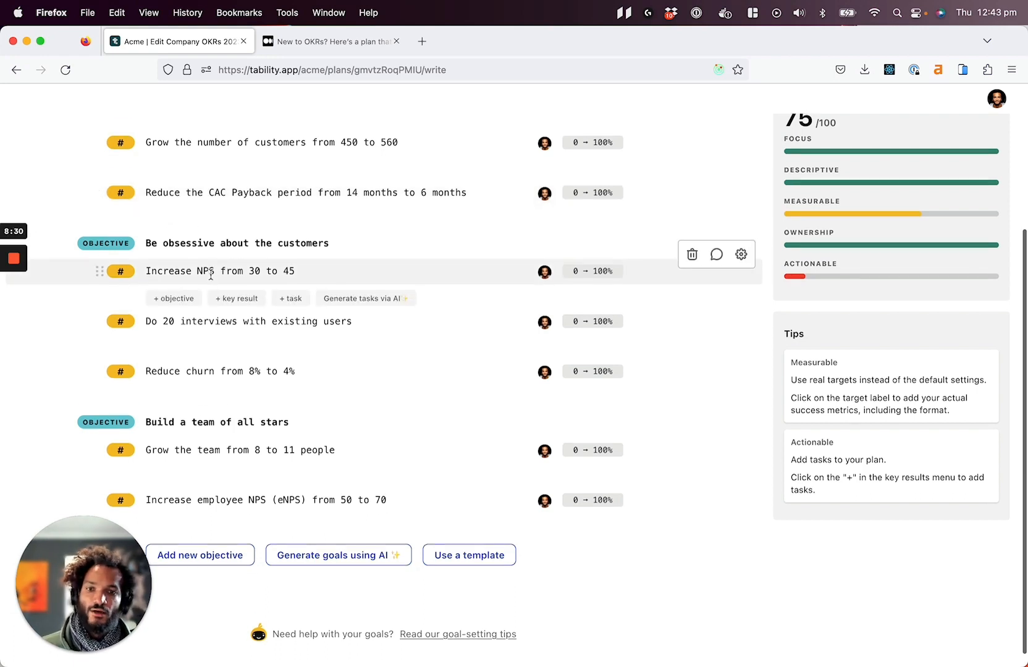
scroll(210, 278, down, 1)
drag(147, 305, 315, 304)
click(307, 307)
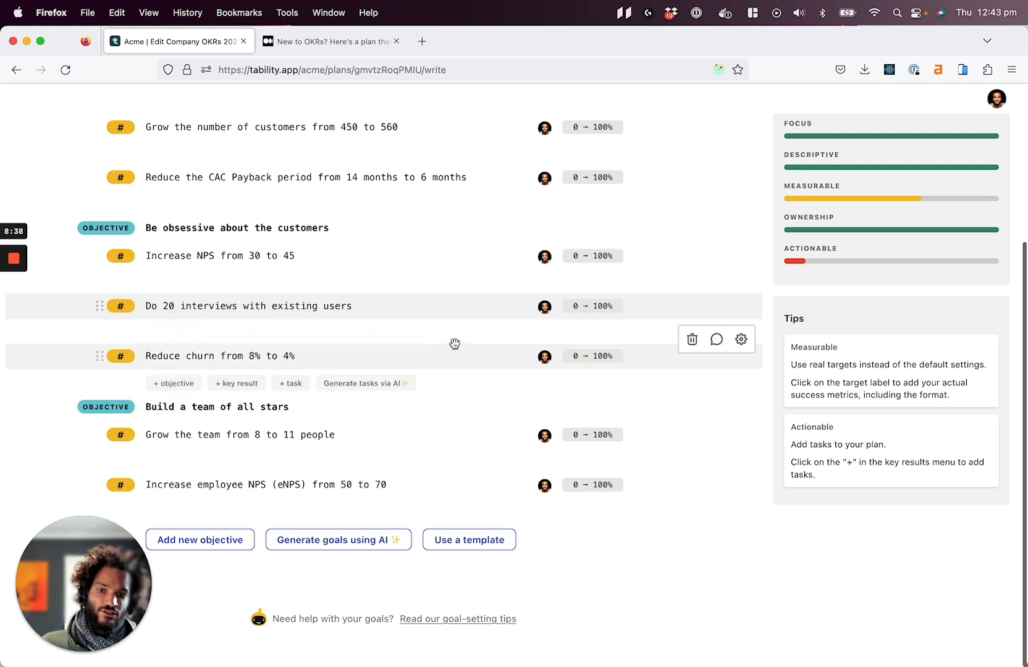
scroll(253, 395, up, 5)
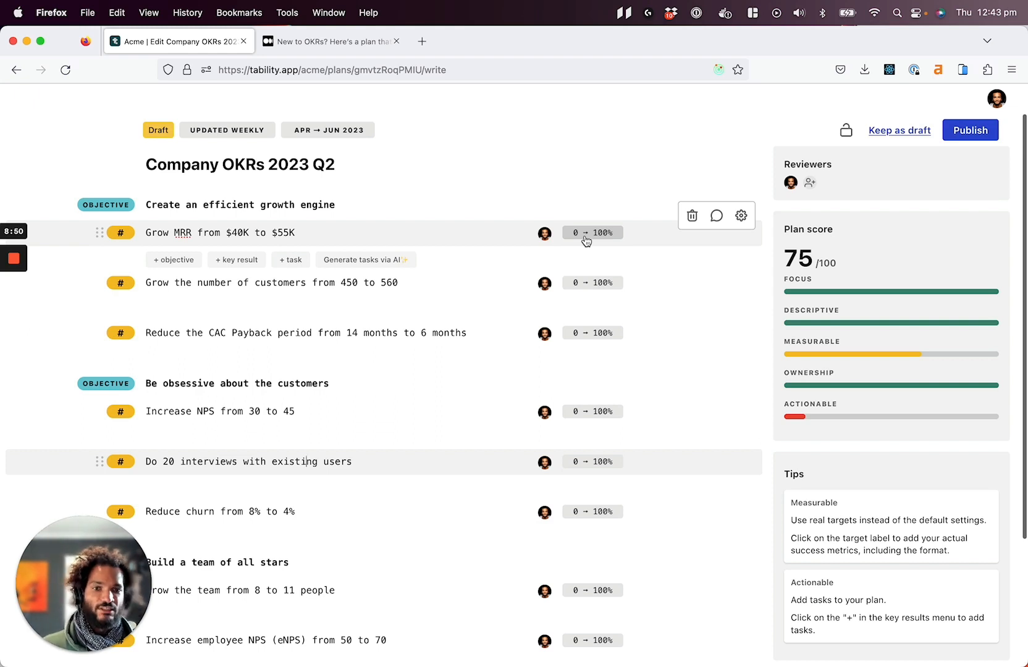
Step: Open the "Grow MRR from $40K to $55K" key result for editing and set its target to $55k
click(611, 233)
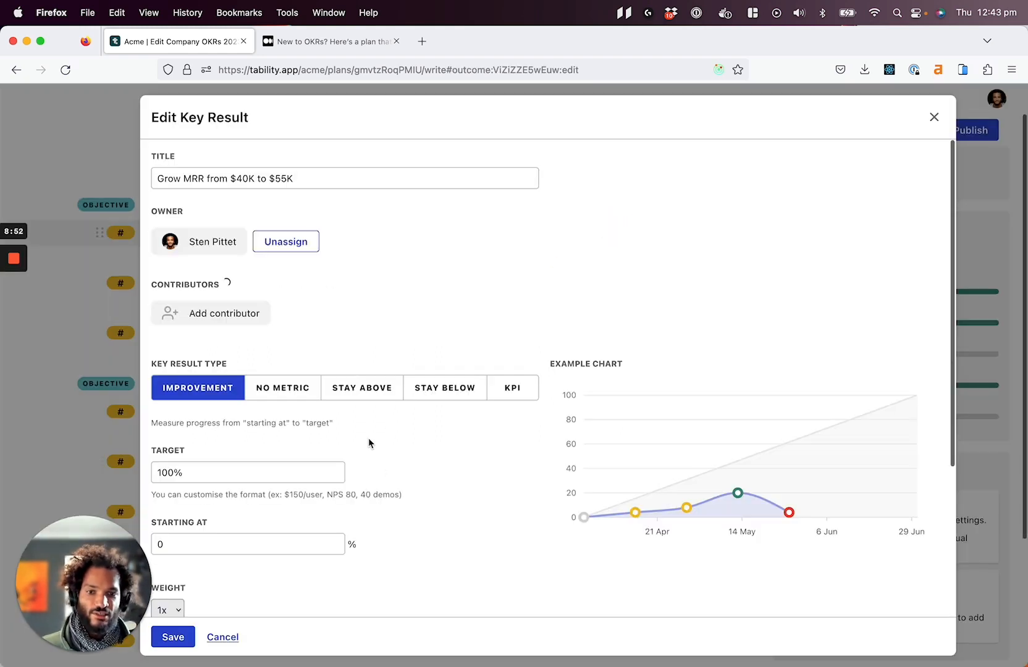
scroll(377, 395, down, 3)
click(202, 360)
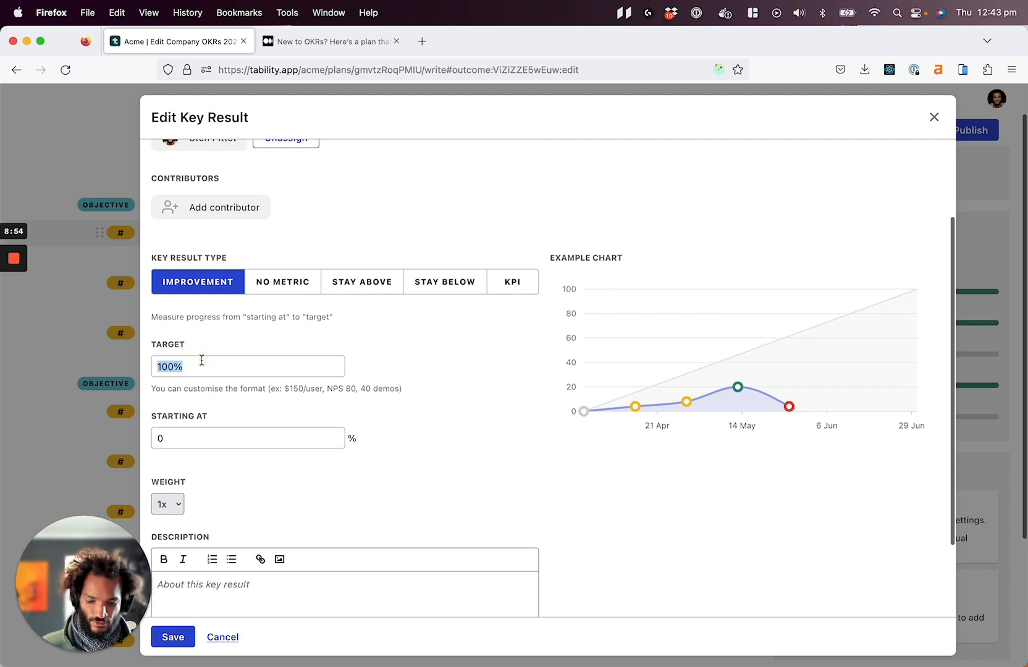
text($50k)
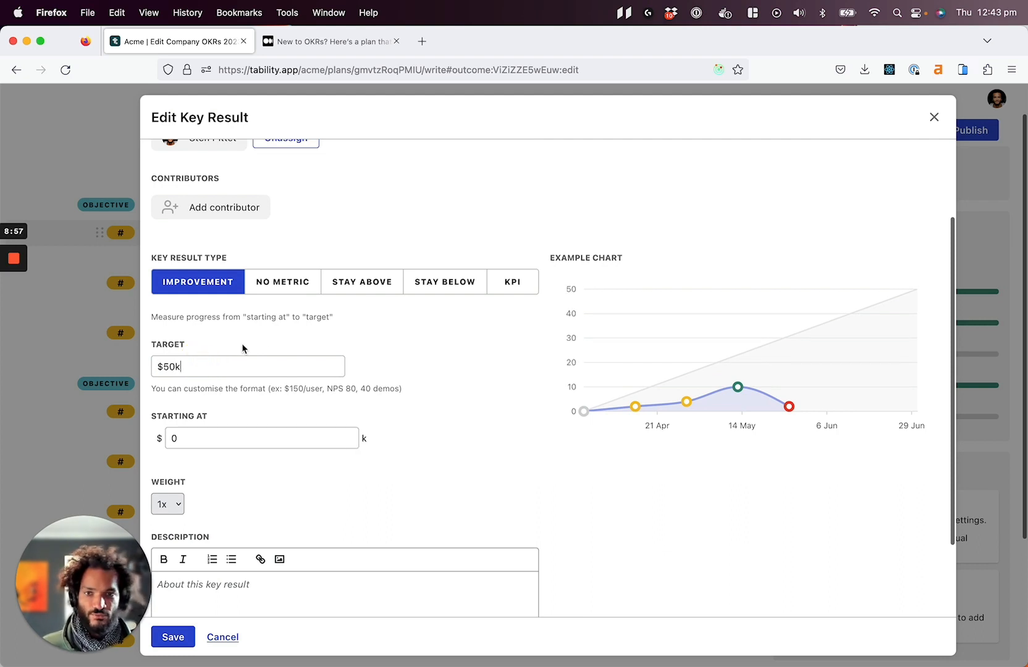
scroll(271, 340, up, 2)
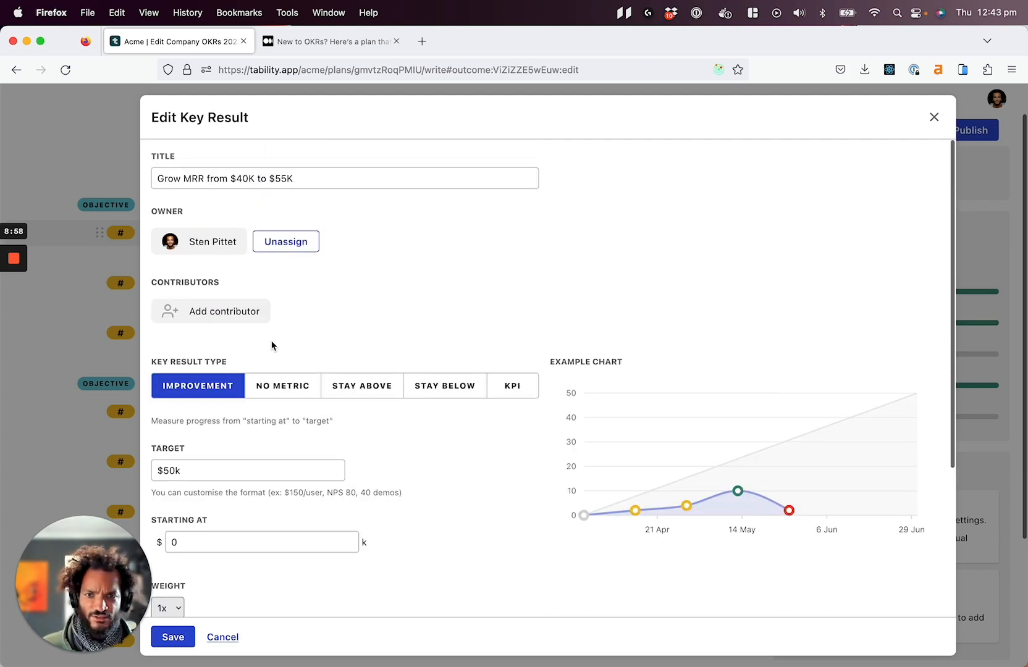
scroll(270, 340, down, 5)
key(Left)
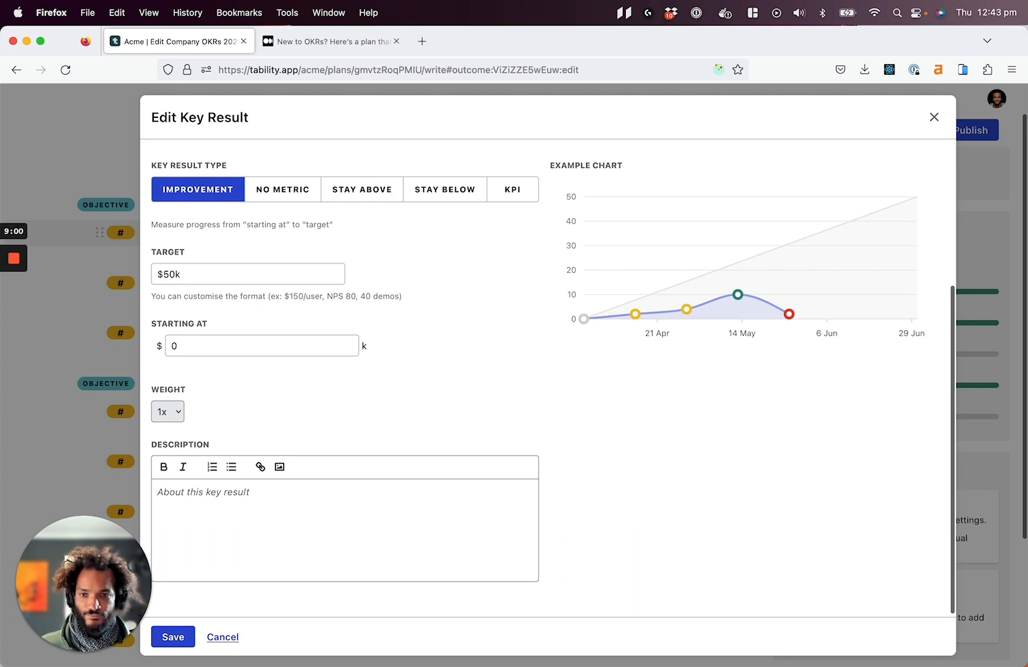
key(BackSpace)
text(5)
Step: Set the MRR key result's starting value to 40, extend its target to "$55k MRR", and save it
click(249, 339)
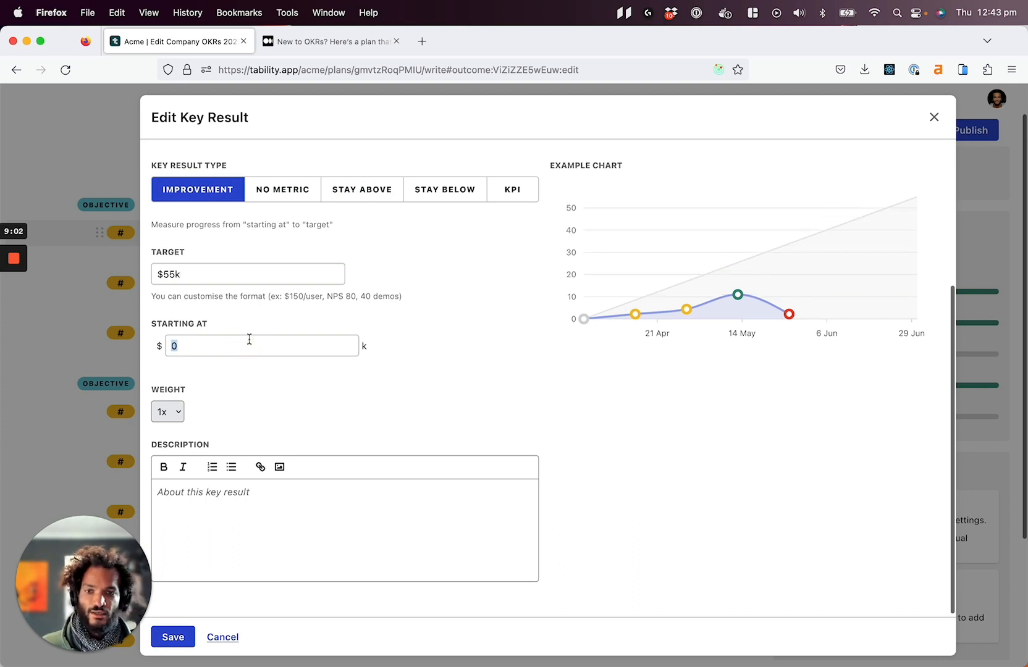
text(40)
click(266, 273)
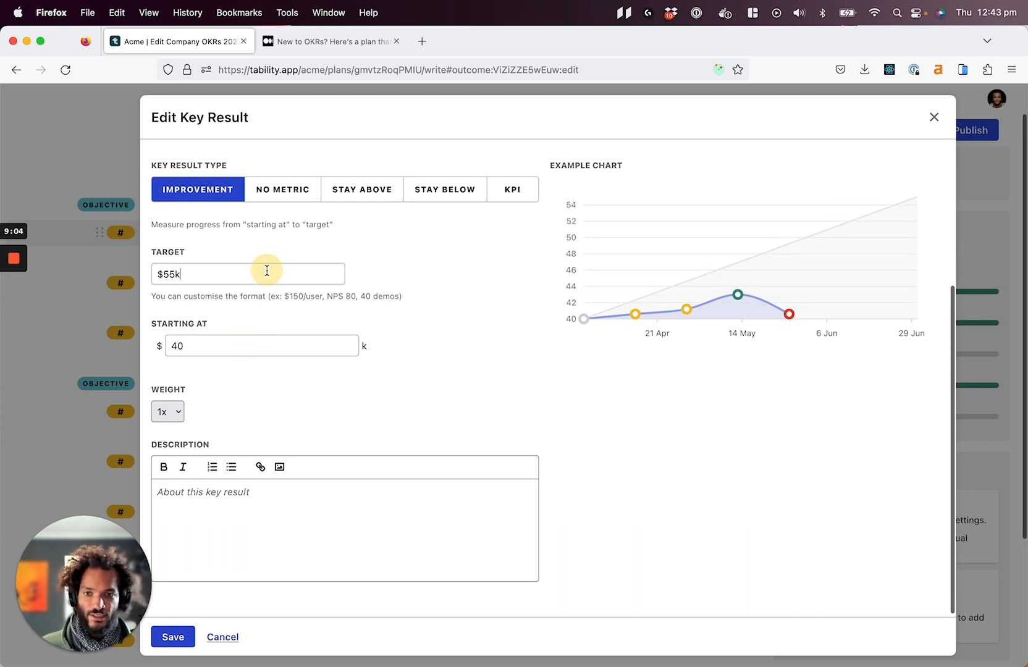
text(MRR)
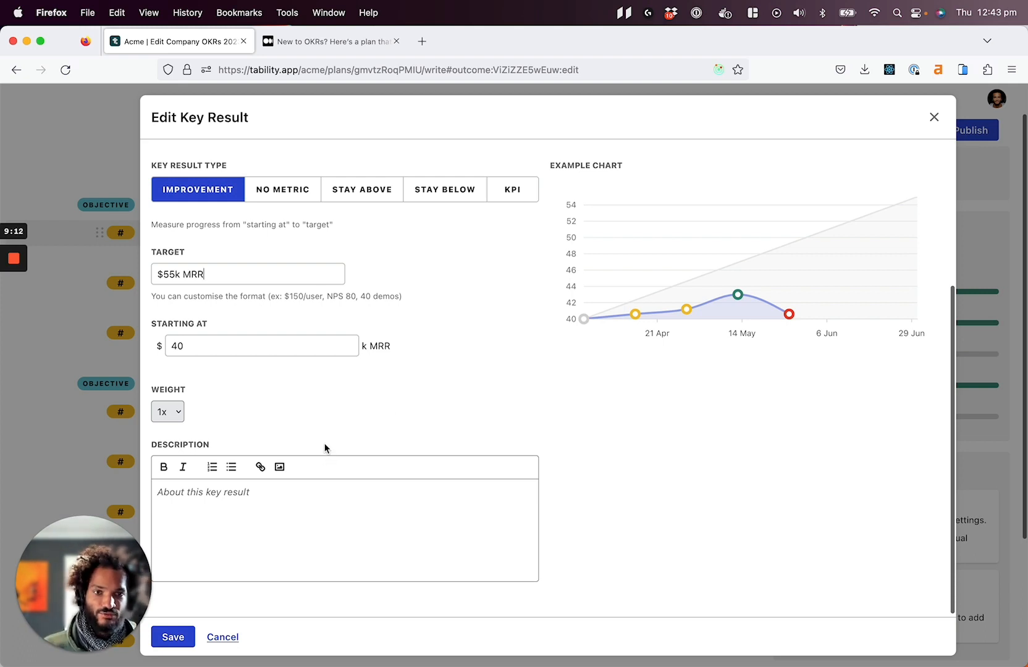
click(176, 636)
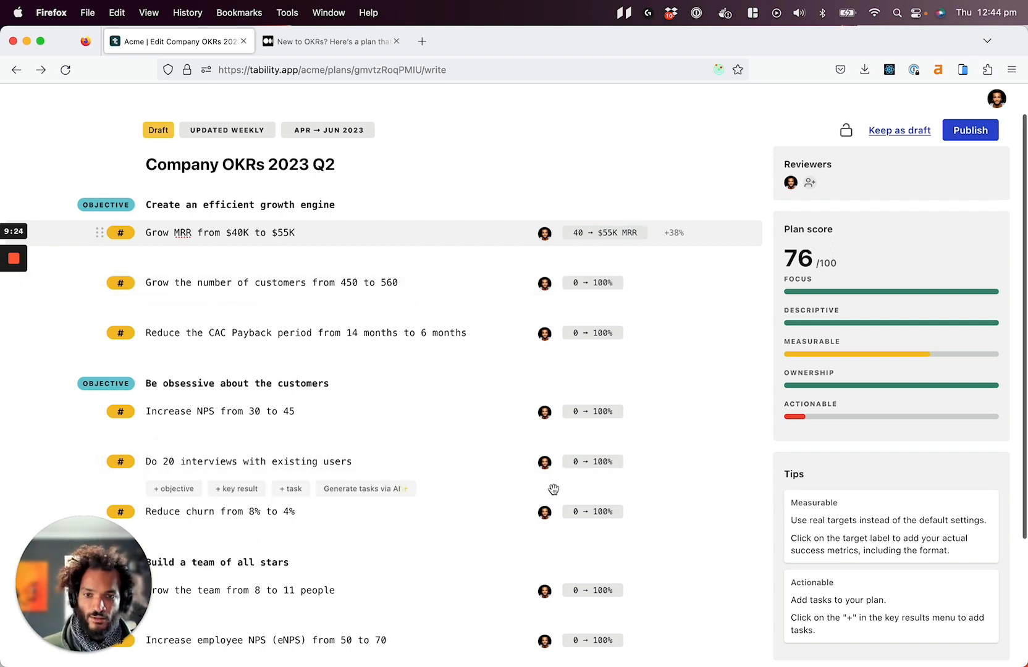
Step: Open the CAC Payback period key result for editing and set its target to "6 months payback"
click(591, 335)
scroll(248, 532, down, 3)
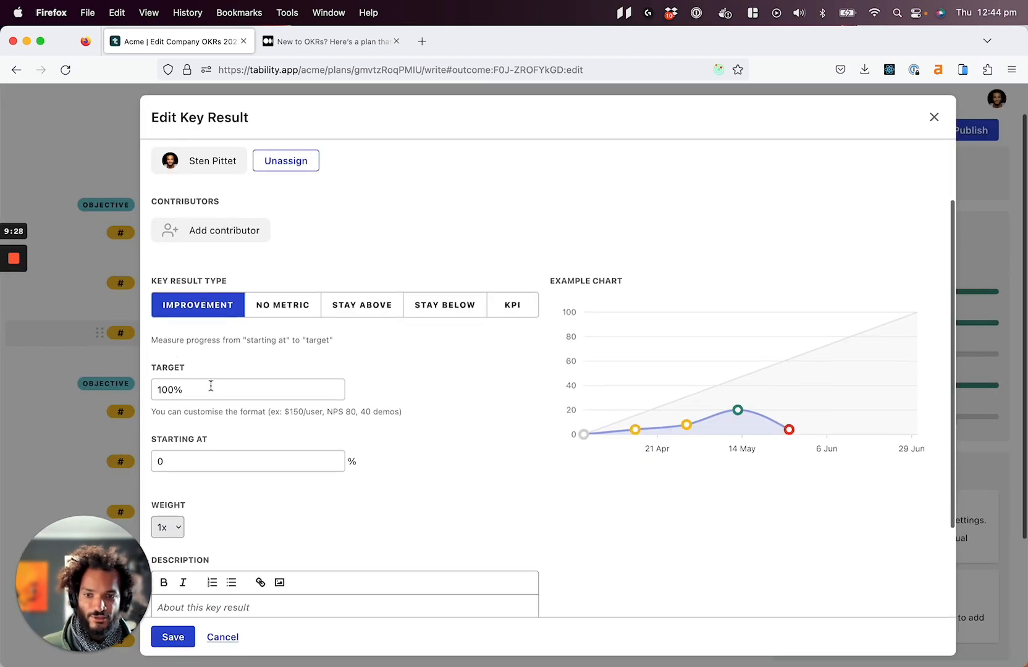
click(210, 386)
text(5)
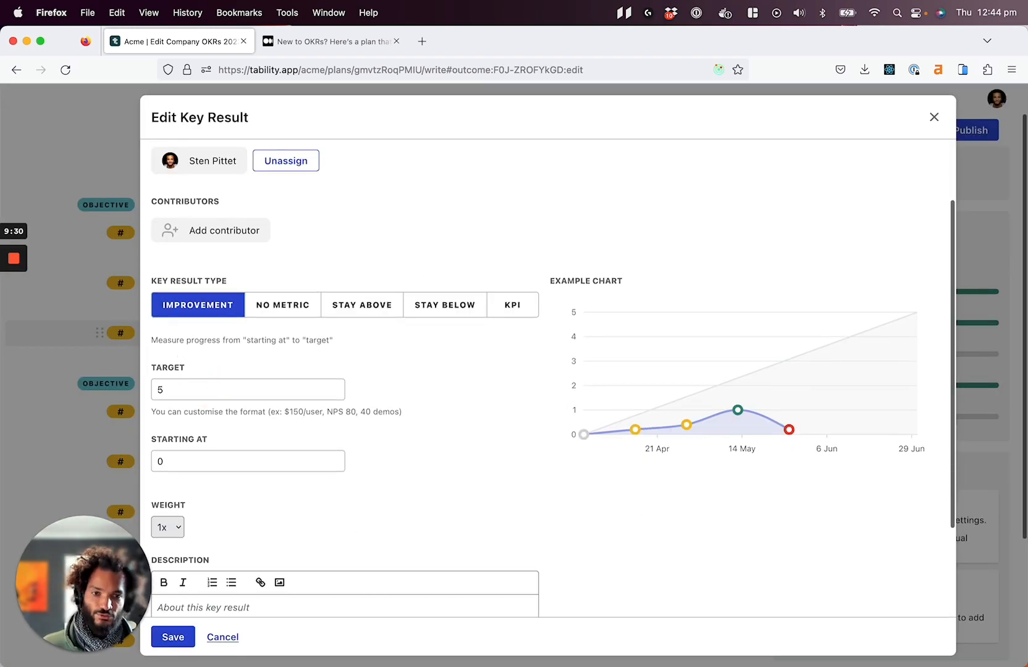
key(BackSpace)
text(6 months )
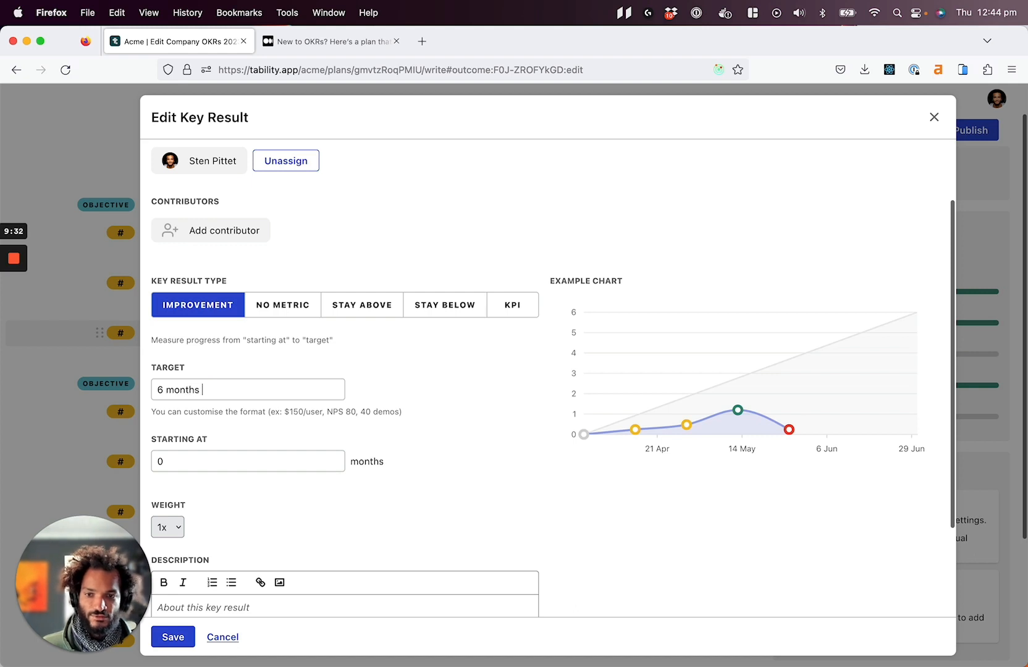
text(paybac)
key(BackSpace)
text(back)
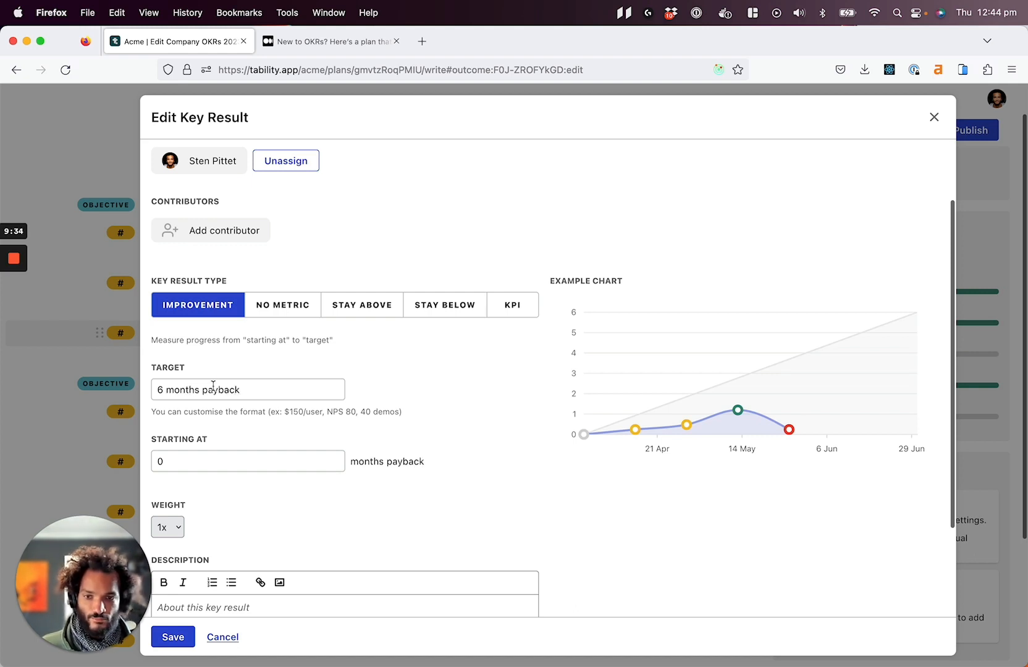
Step: Set the CAC Payback key result's starting value to 14 and save it
click(238, 459)
text(14)
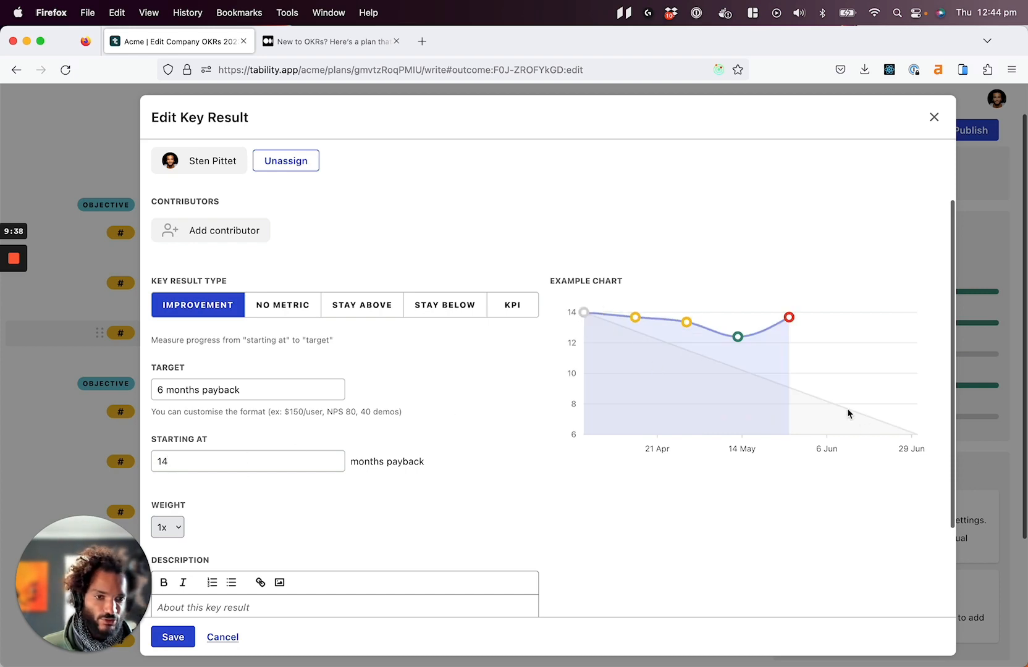
scroll(433, 370, down, 3)
click(173, 637)
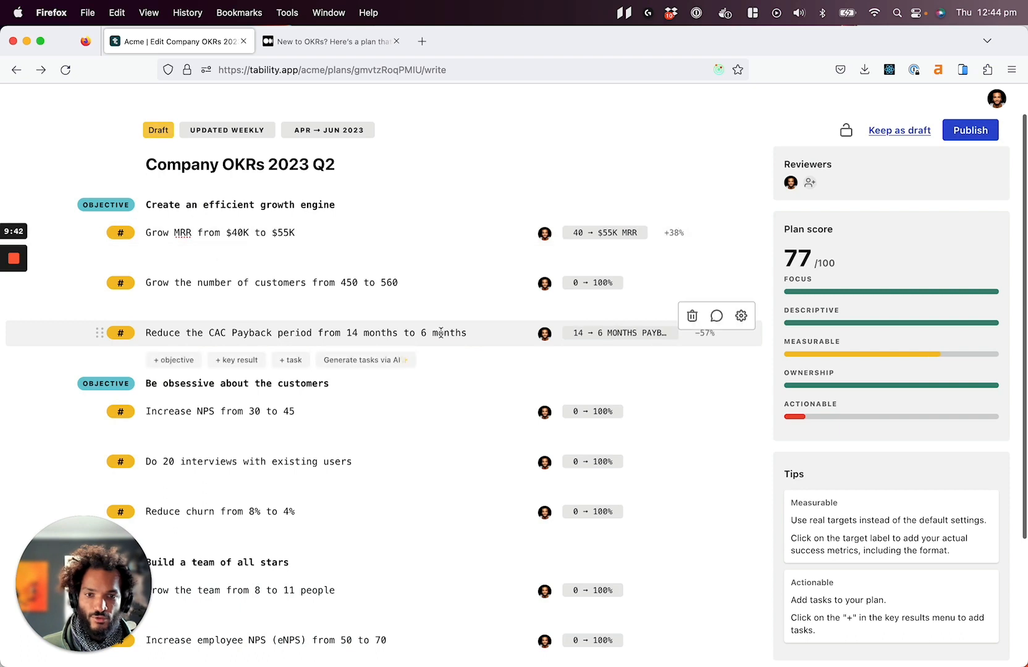
Step: Set the target of the "Do 20 interviews with existing users" key result to "20 interviews" and save it
scroll(527, 484, down, 2)
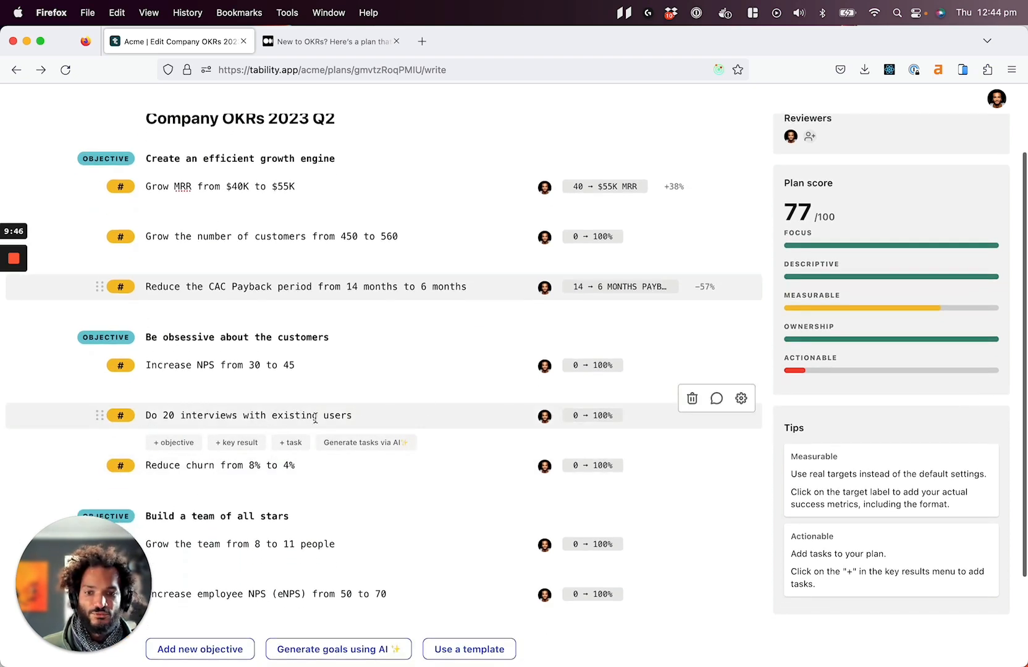
click(603, 415)
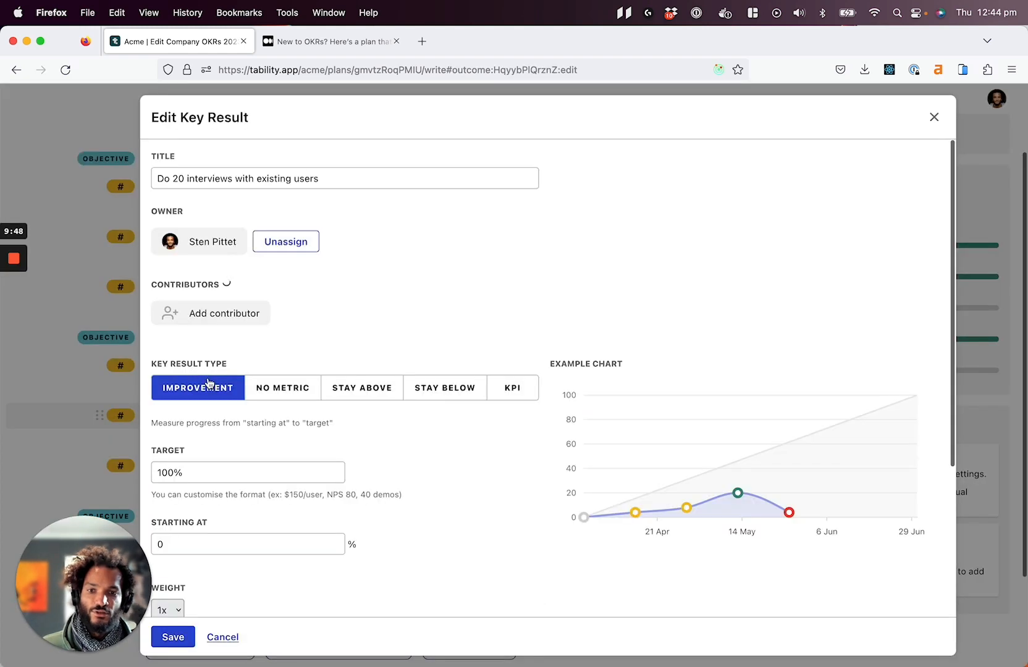
scroll(205, 475, down, 3)
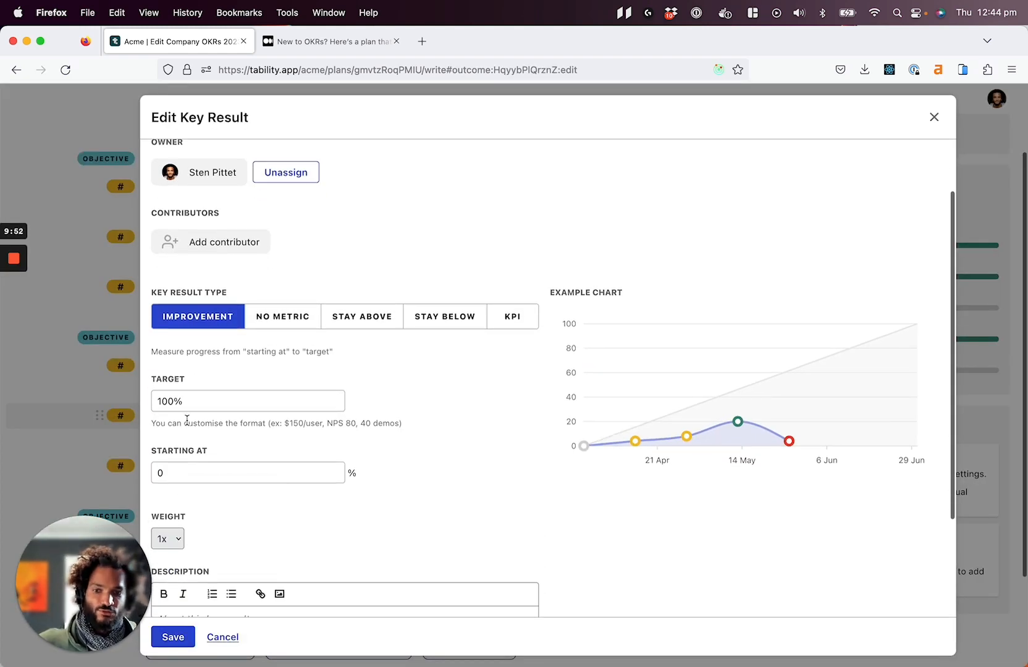
triple_click(216, 406)
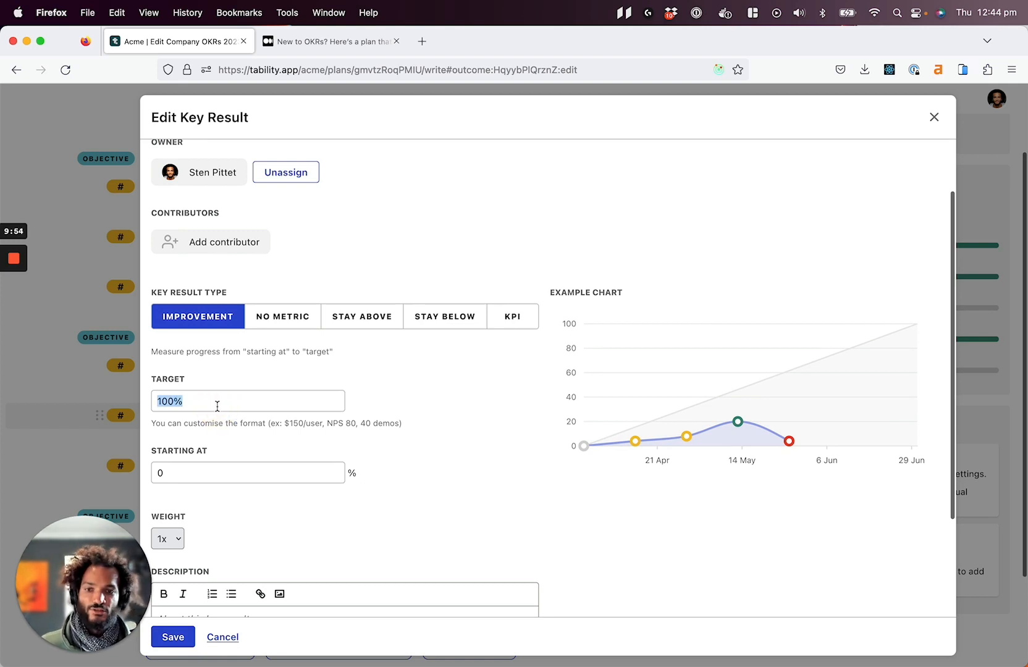
text(20 intervie)
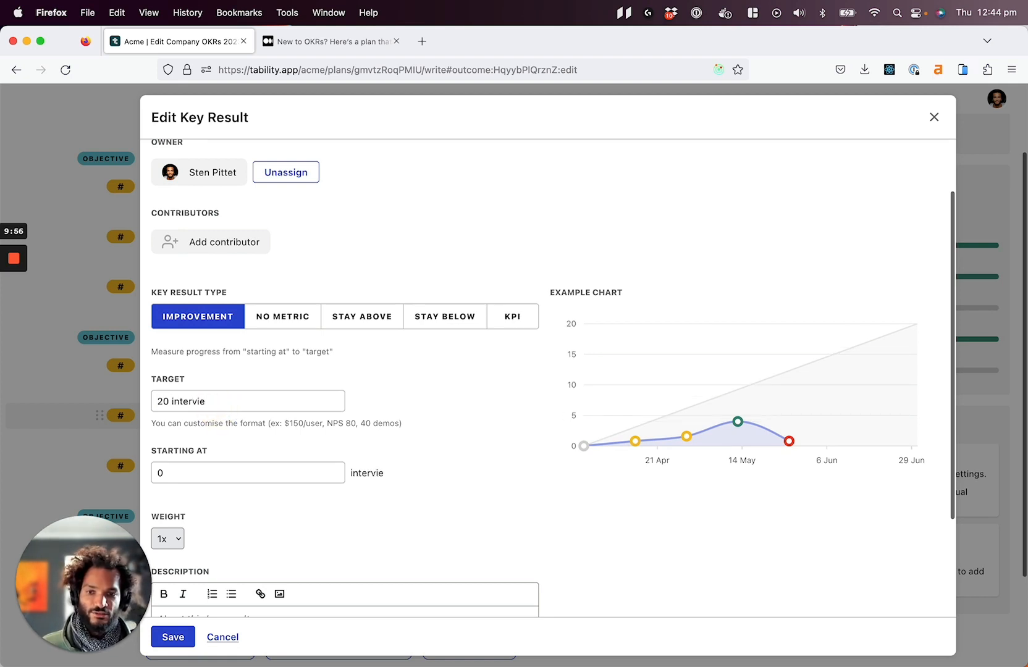
text(ws)
click(185, 638)
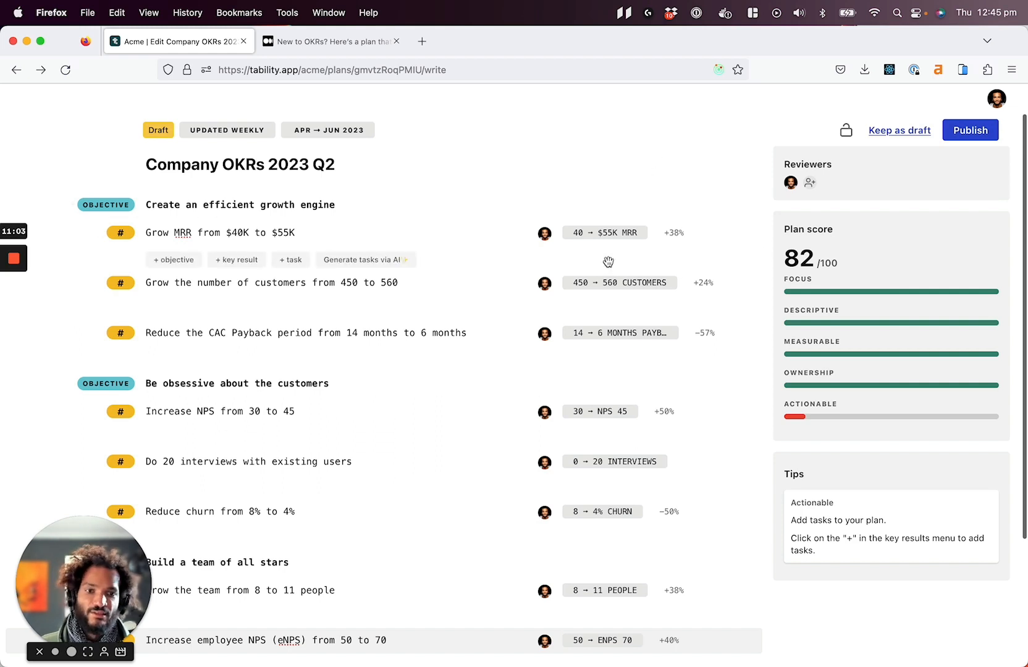
Step: Review the targets of all key results, checking how the "Increase NPS from 30 to 45" target is formatted in its settings
scroll(599, 283, down, 3)
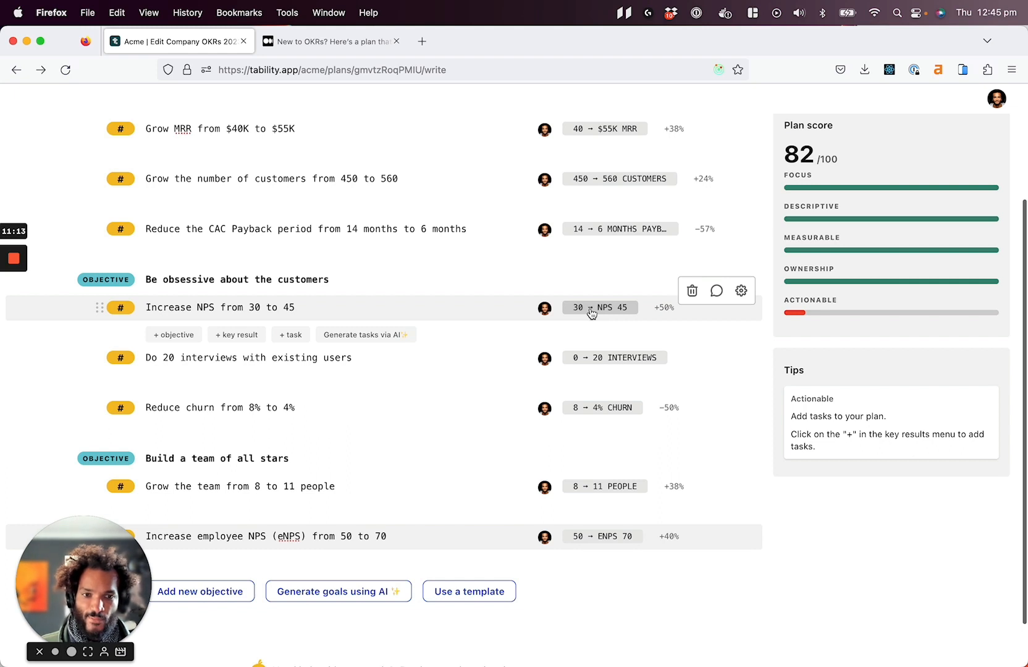
scroll(587, 346, up, 1)
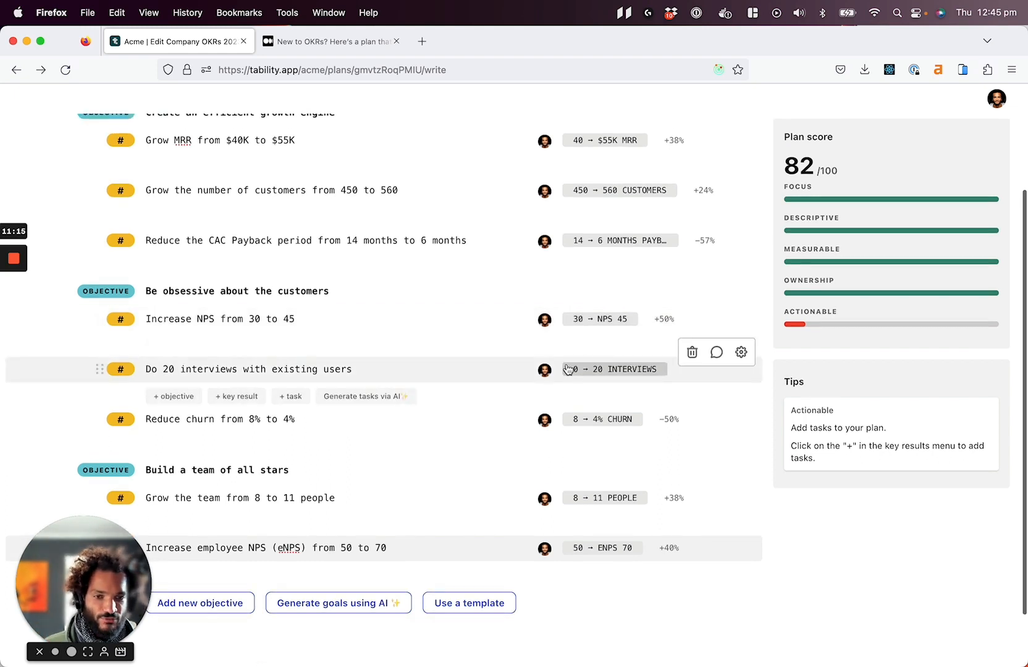
click(599, 319)
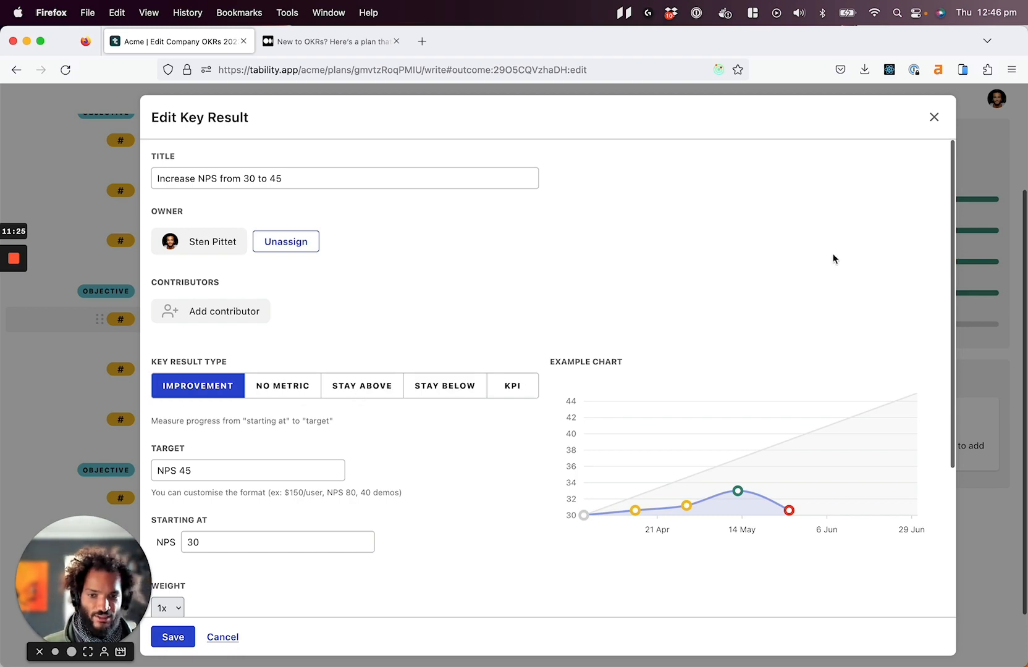
click(932, 117)
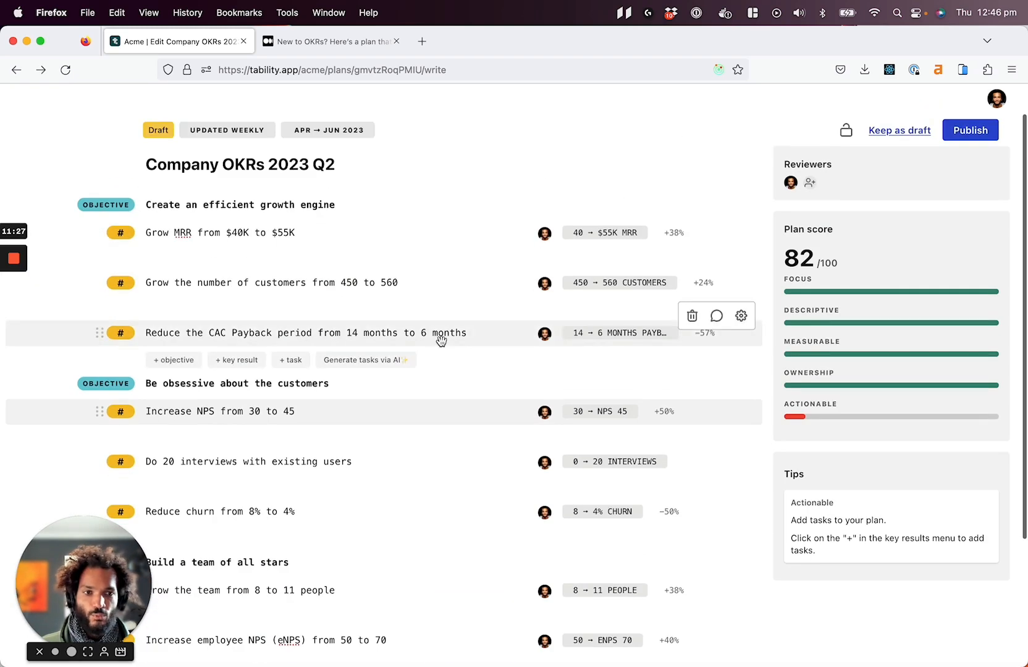
scroll(334, 346, down, 5)
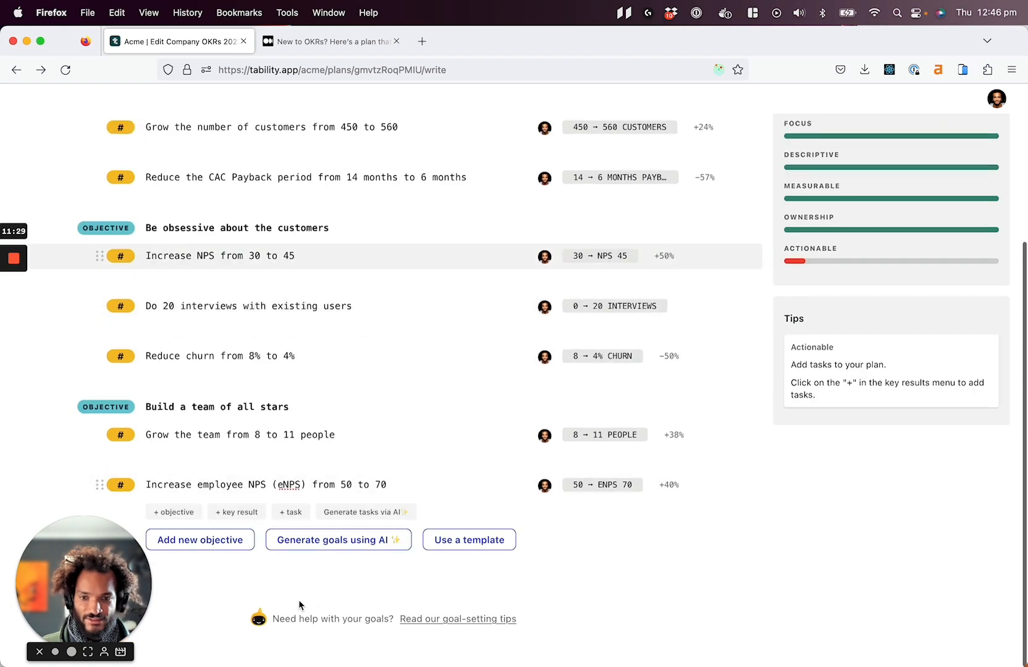
scroll(635, 532, up, 5)
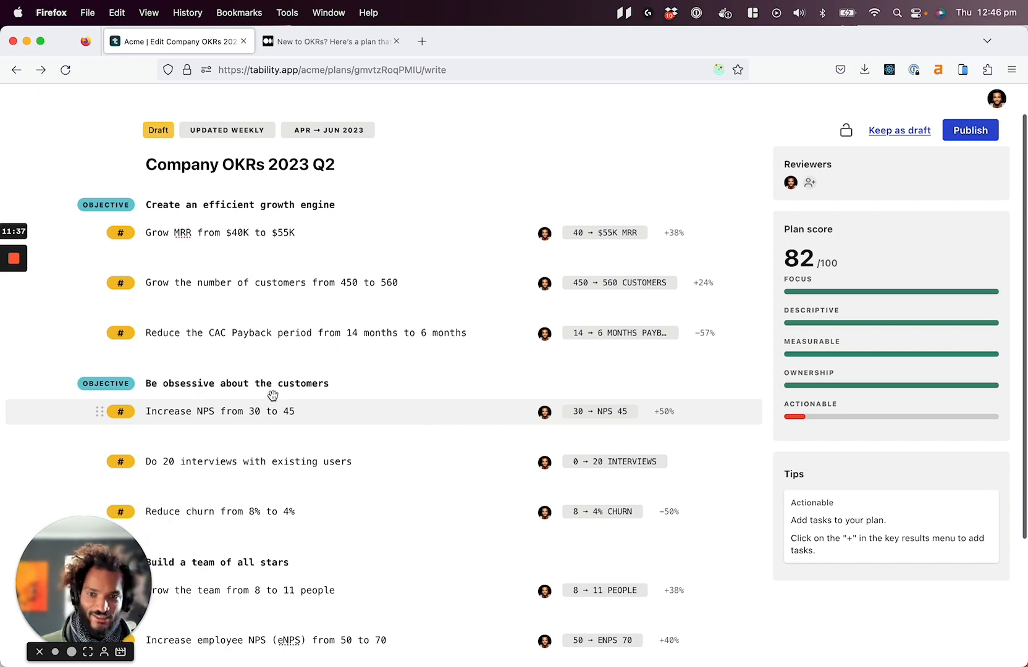
Step: Add the task "Launch new pricing plans" under the "Grow MRR from $40K to $55K" key result
click(300, 229)
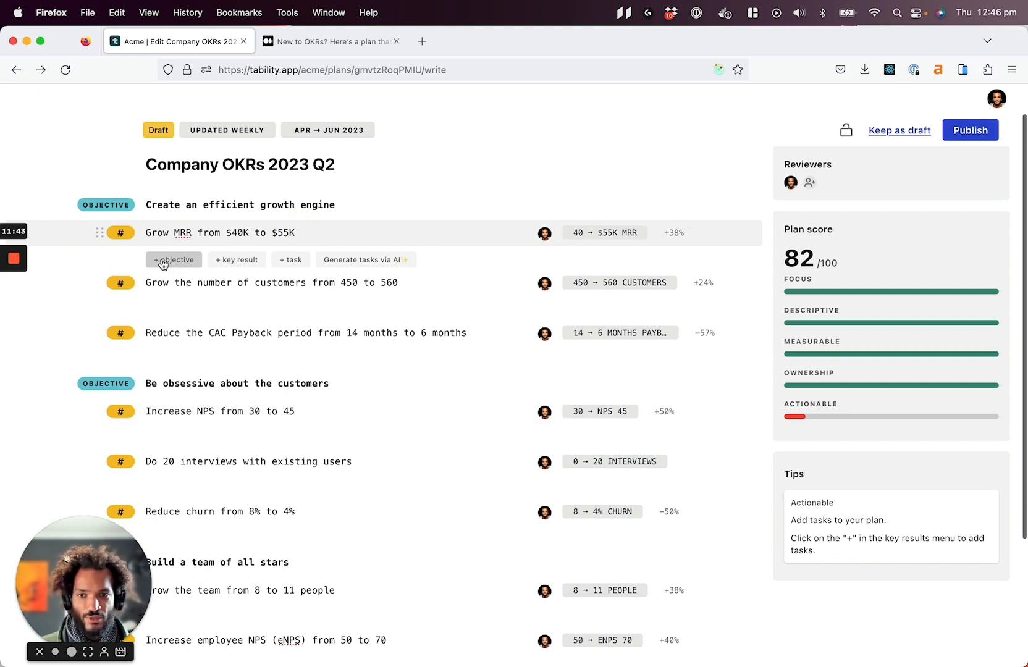
click(303, 262)
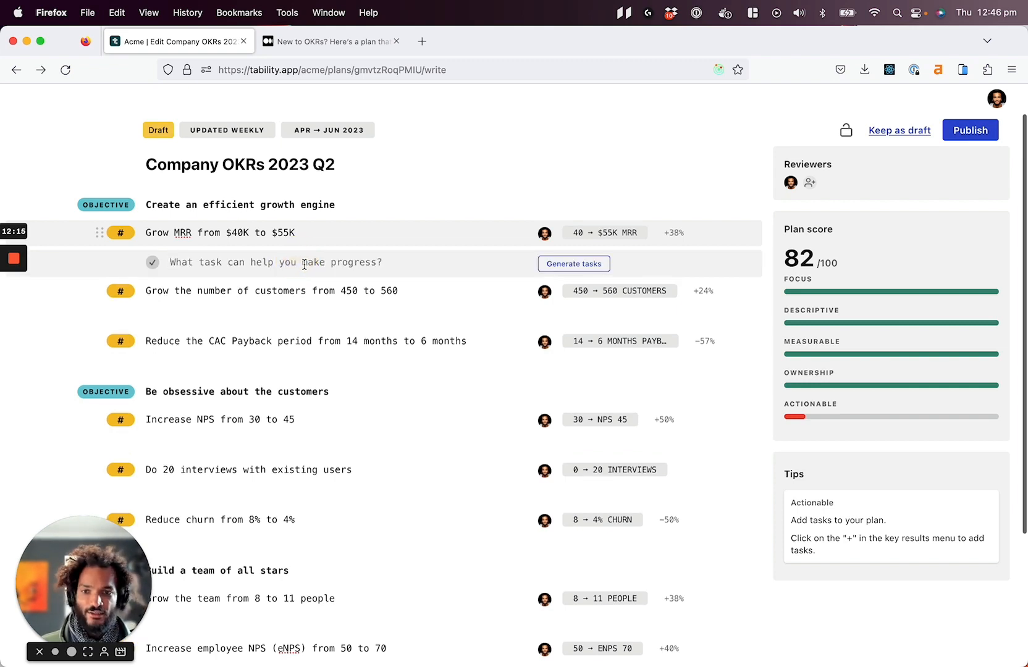
text(Launch ne)
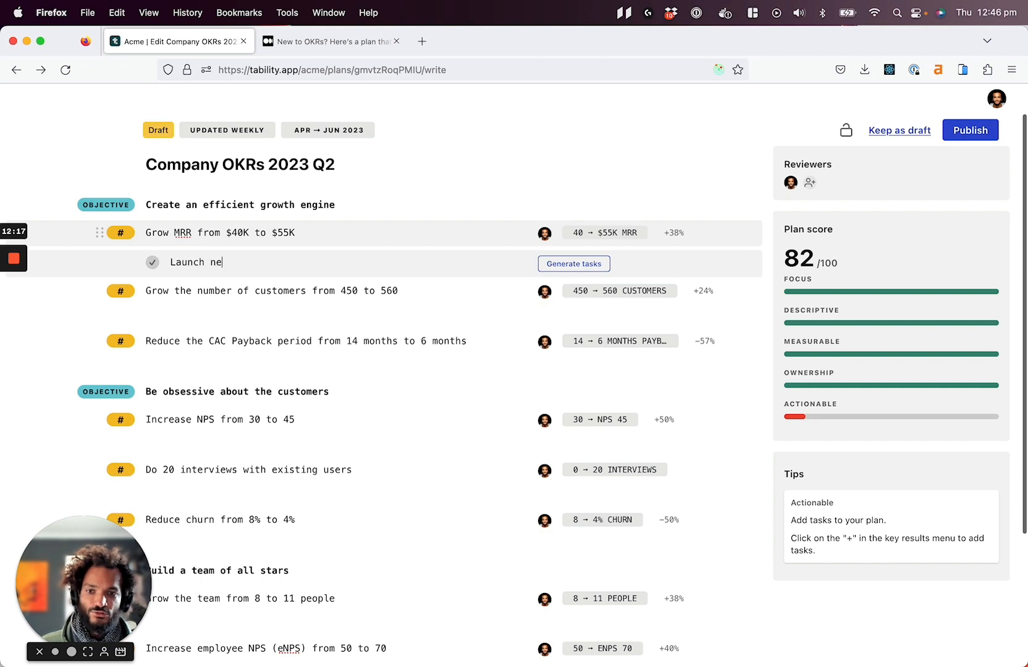
text(w pricing plans)
key(Return)
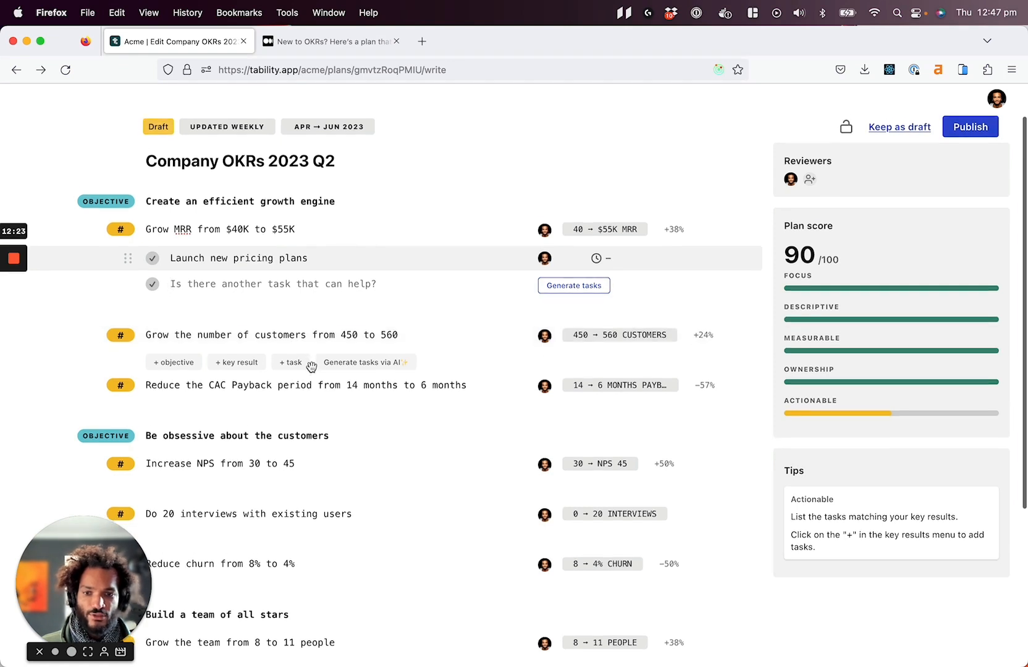
Step: Generate AI-suggested tasks for the "Increase NPS from 30 to 45" key result
scroll(309, 371, down, 2)
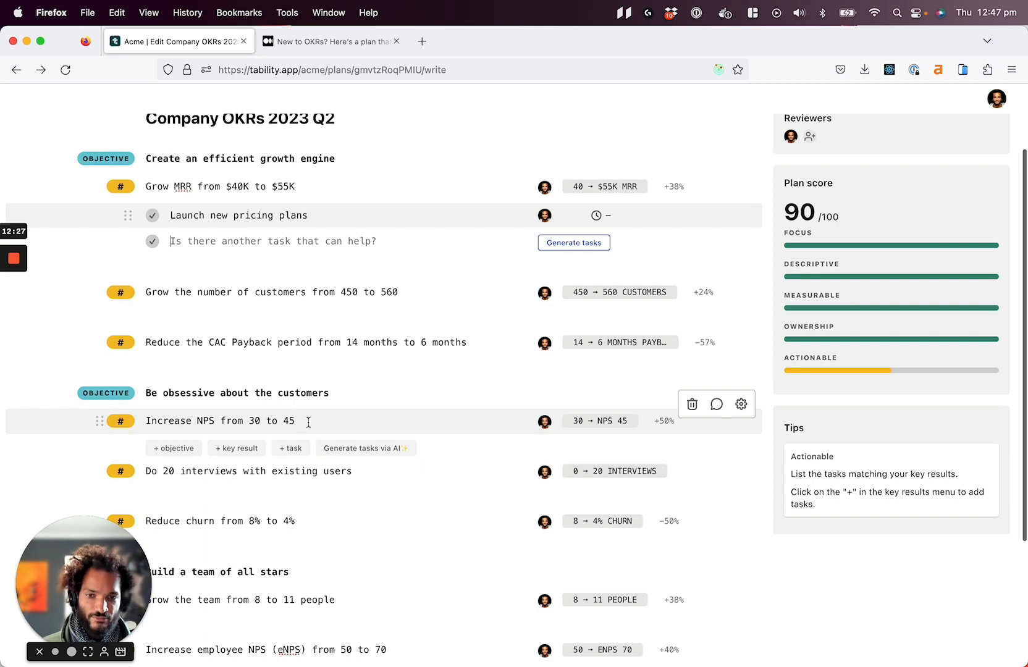
click(347, 452)
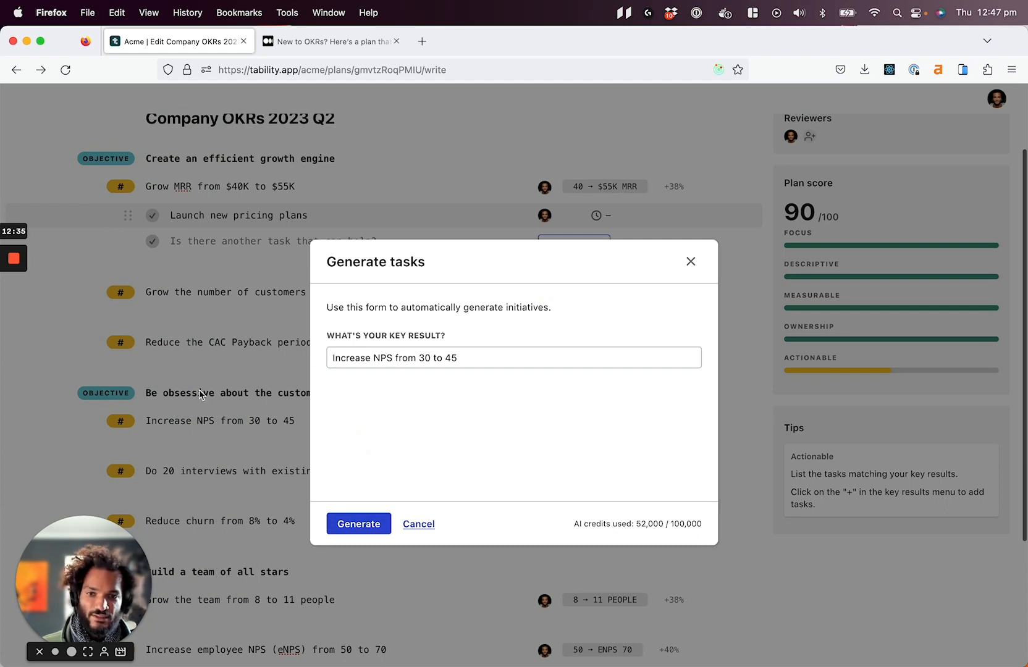
click(353, 524)
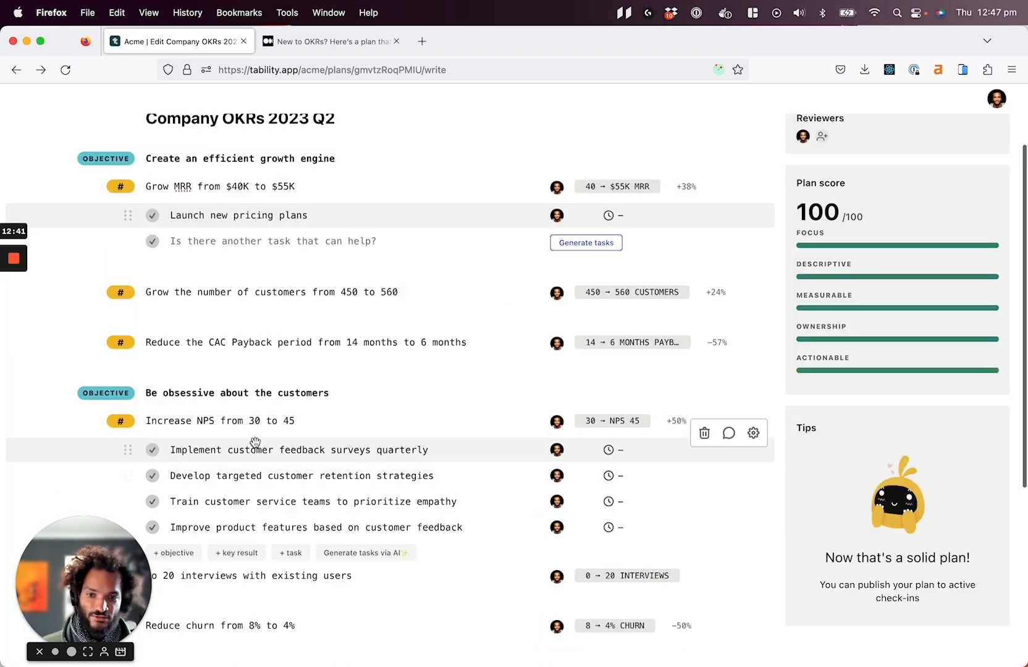
scroll(256, 531, down, 2)
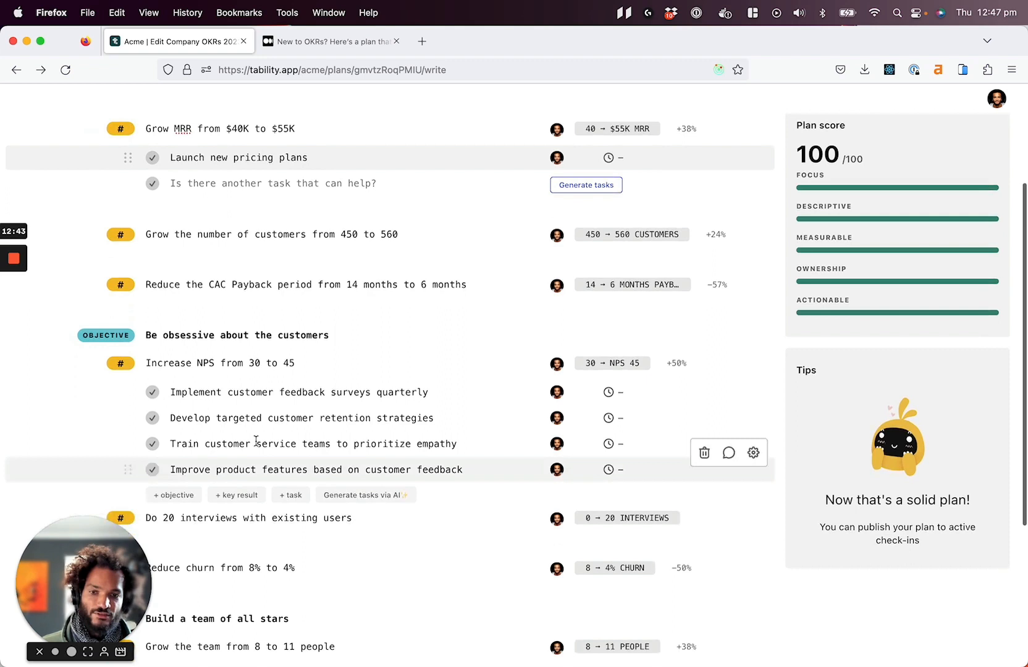
Step: Review the generated tasks under the NPS key result and the owners and targets across the whole plan
click(296, 392)
click(360, 363)
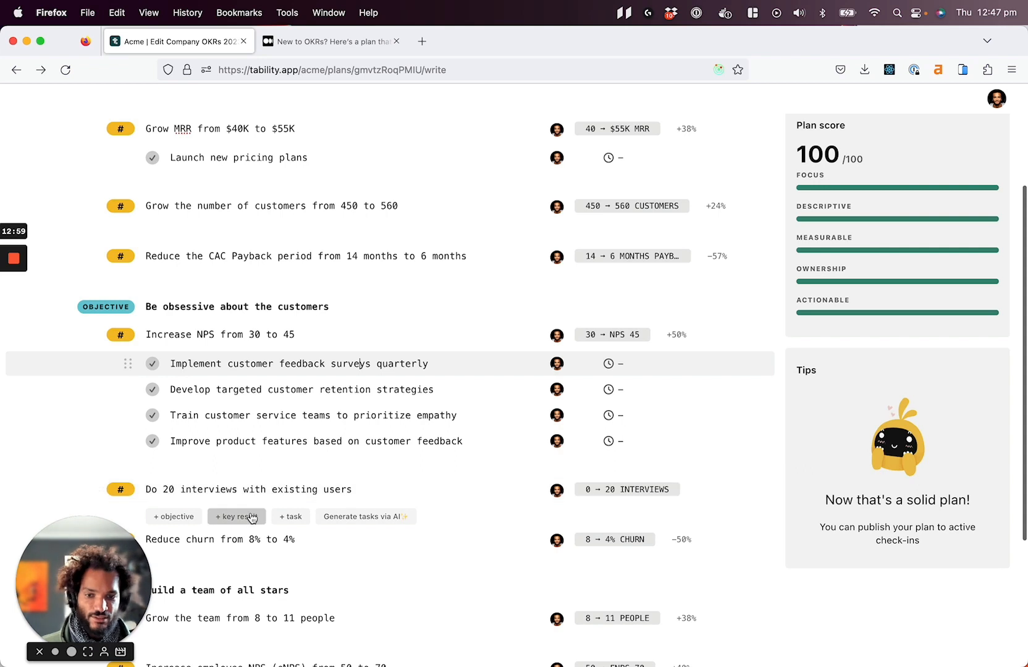
scroll(365, 310, up, 1)
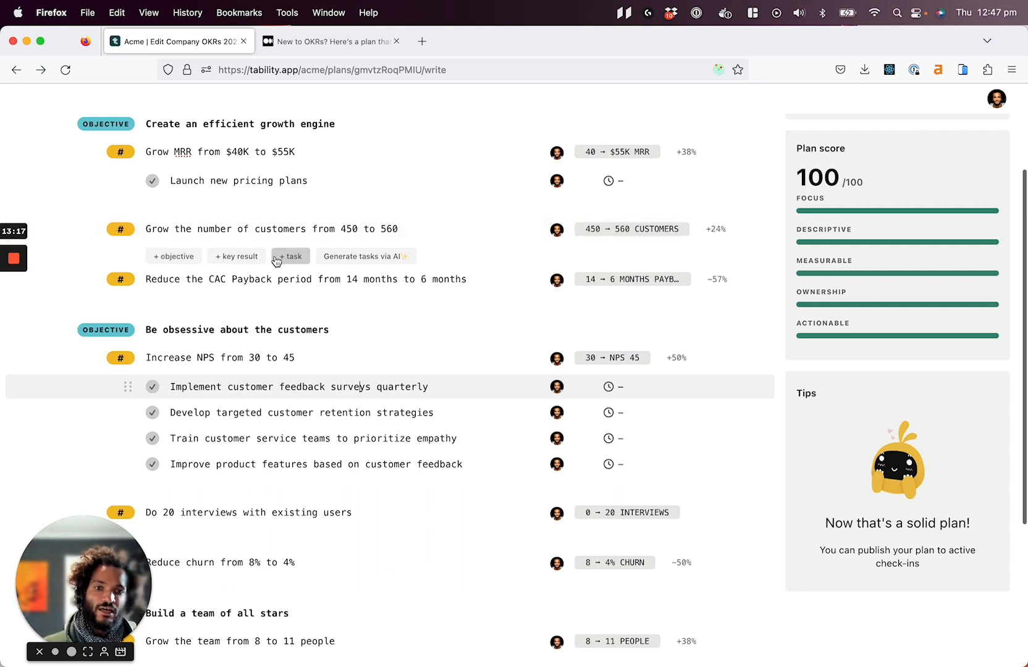
scroll(277, 260, up, 1)
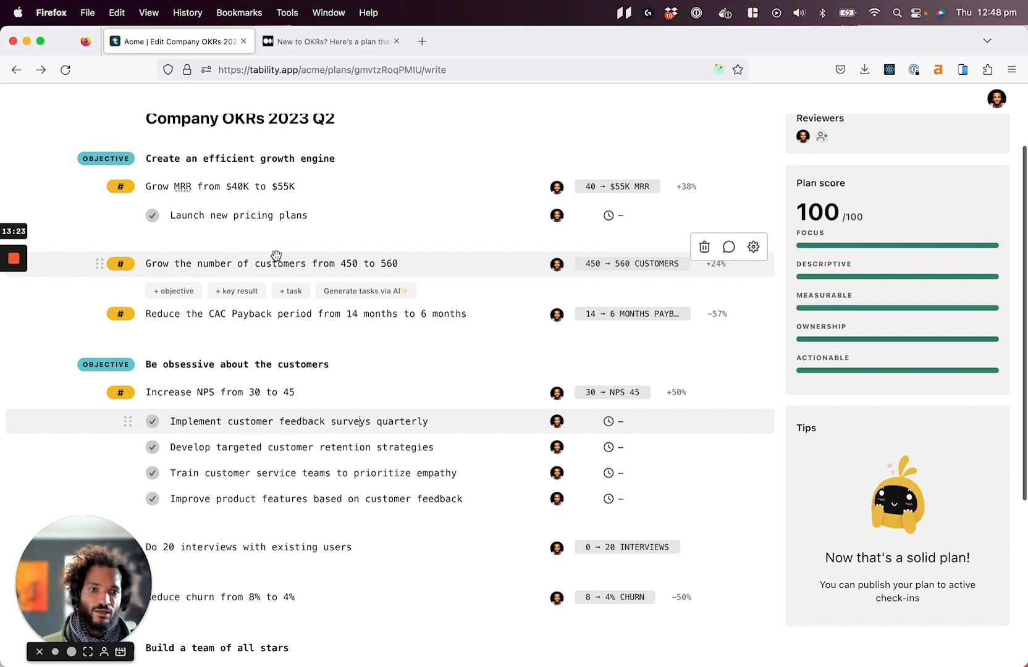
scroll(315, 260, up, 1)
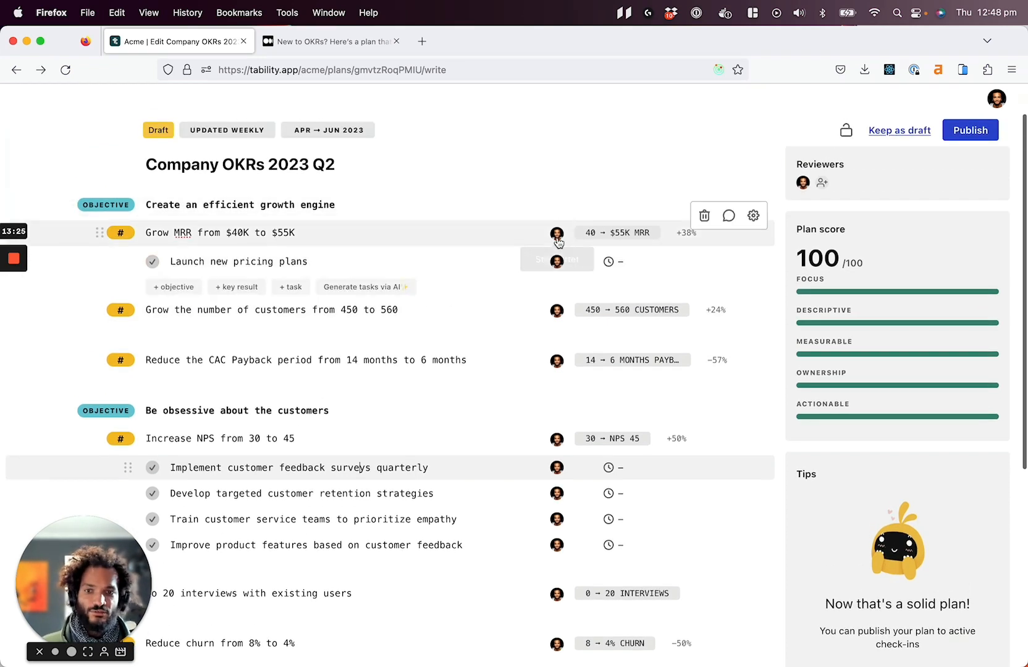
scroll(520, 298, down, 1)
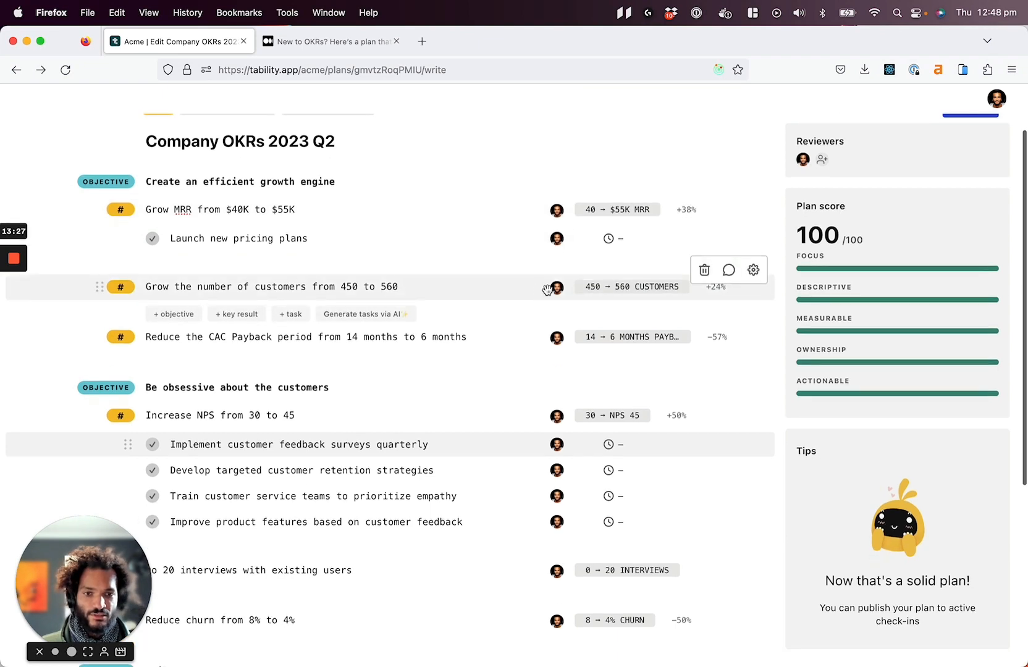
scroll(544, 371, down, 1)
scroll(537, 433, down, 10)
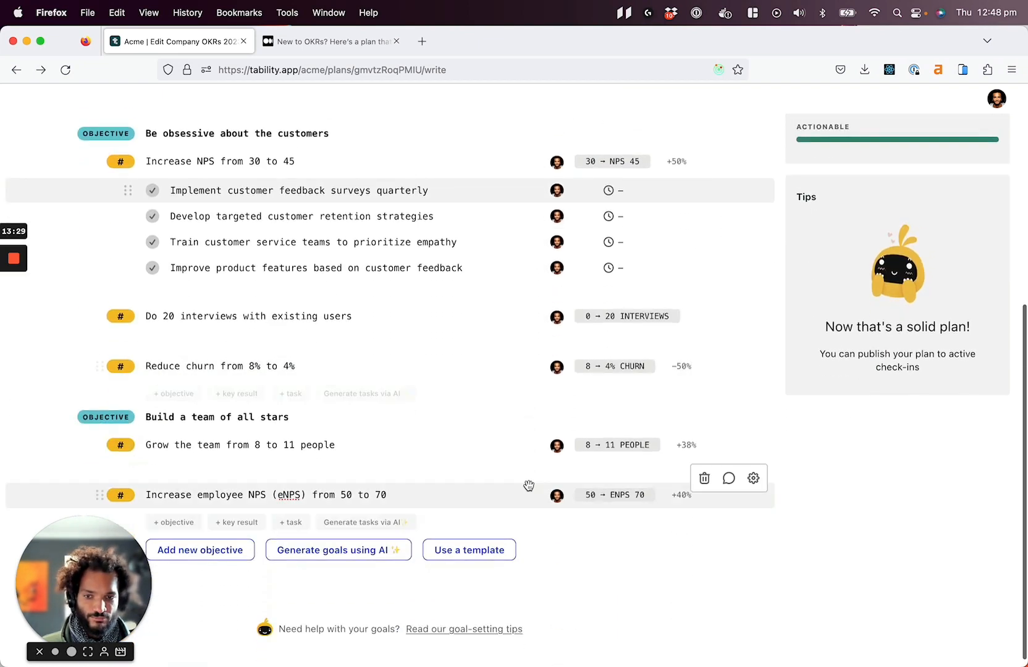
scroll(529, 485, up, 5)
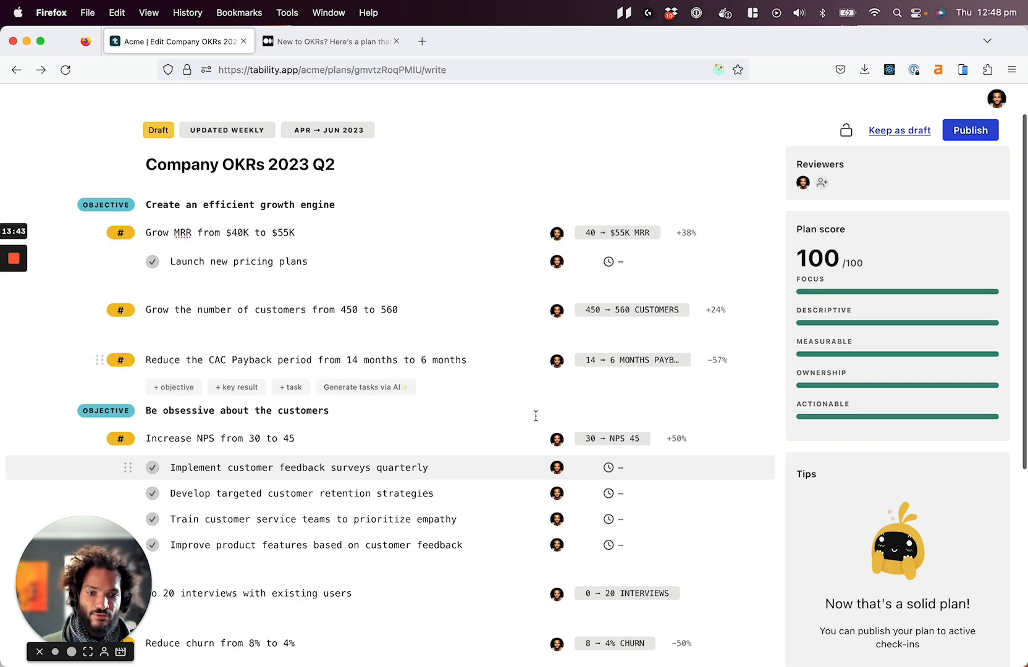
scroll(535, 435, down, 5)
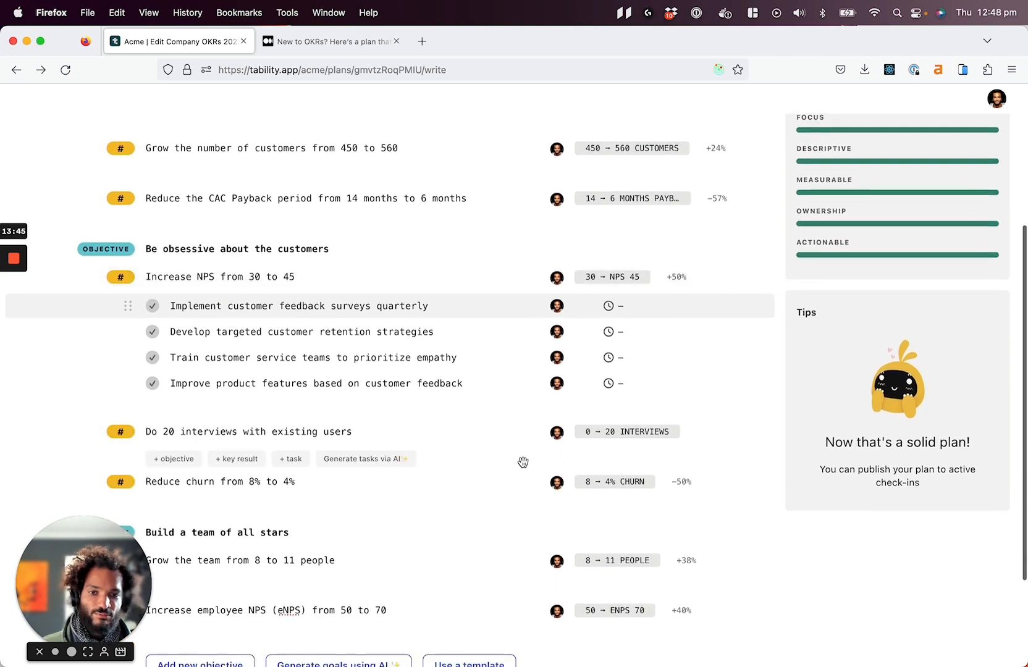
scroll(513, 440, up, 5)
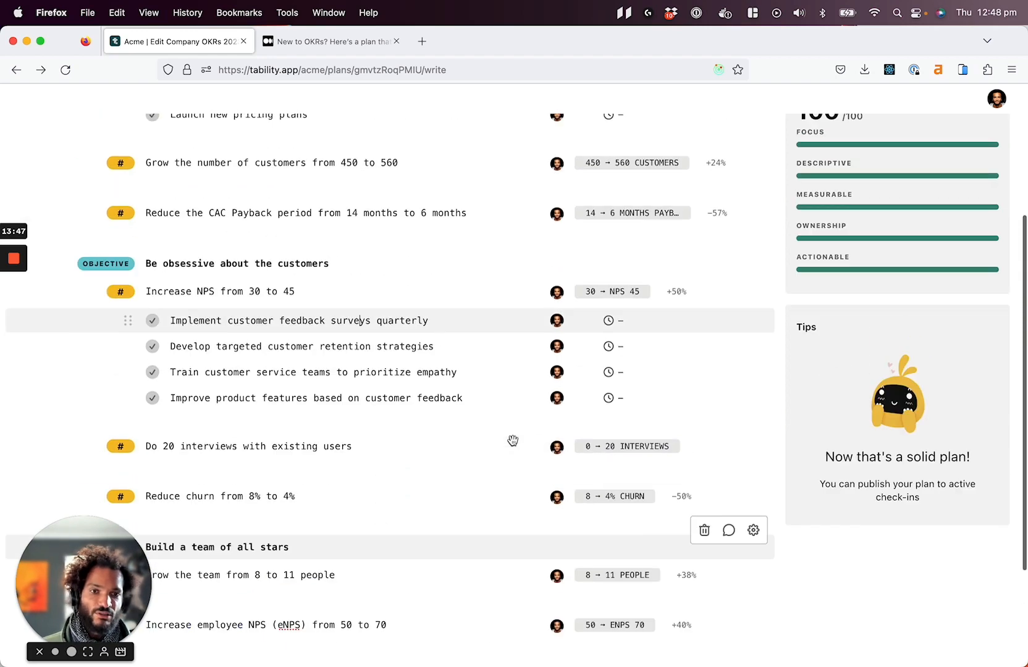
scroll(512, 439, up, 1)
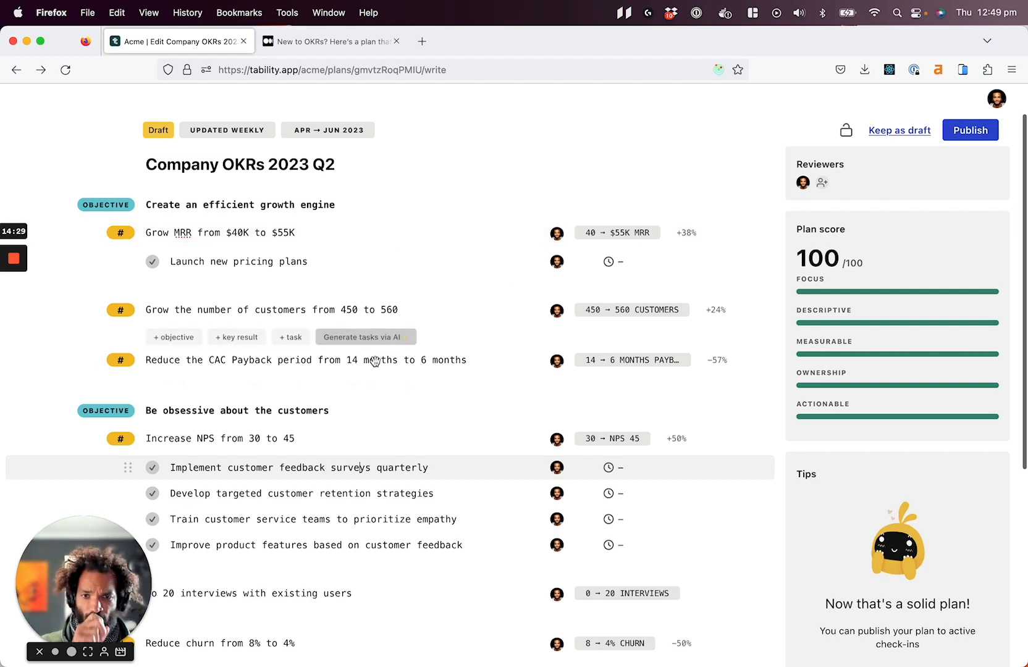
Step: Assign all three key results under "Be obsessive about the customers" to the second listed user
scroll(526, 260, down, 5)
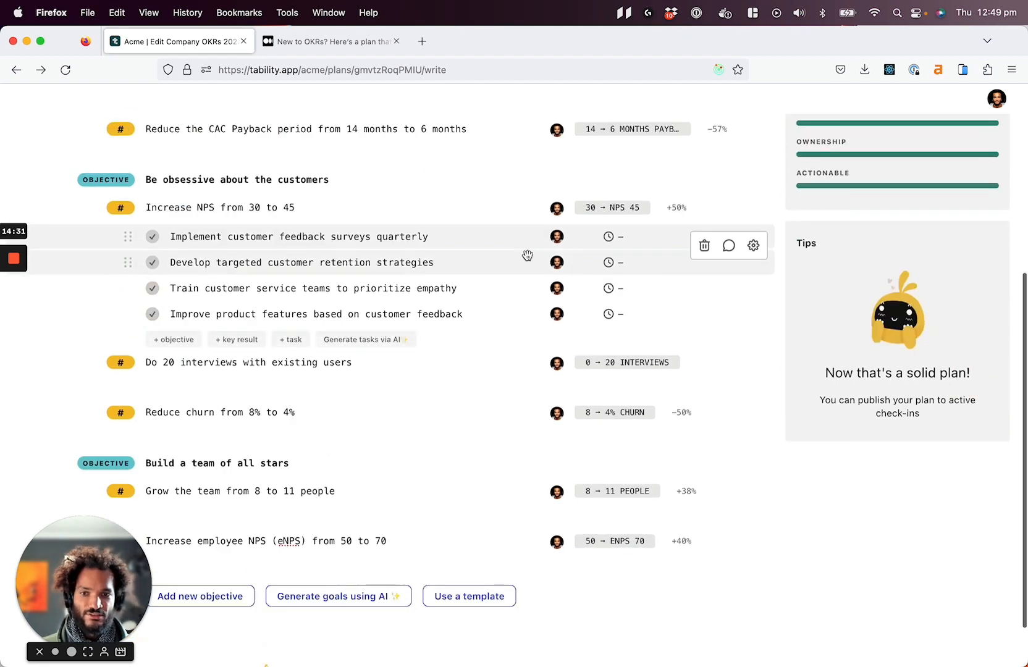
click(558, 211)
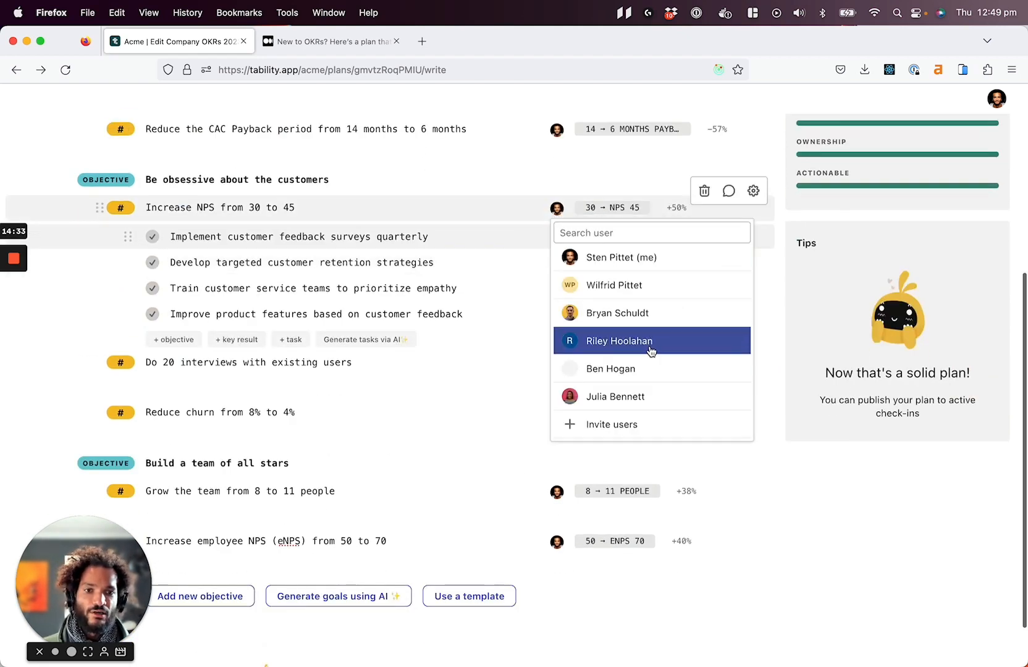
click(647, 284)
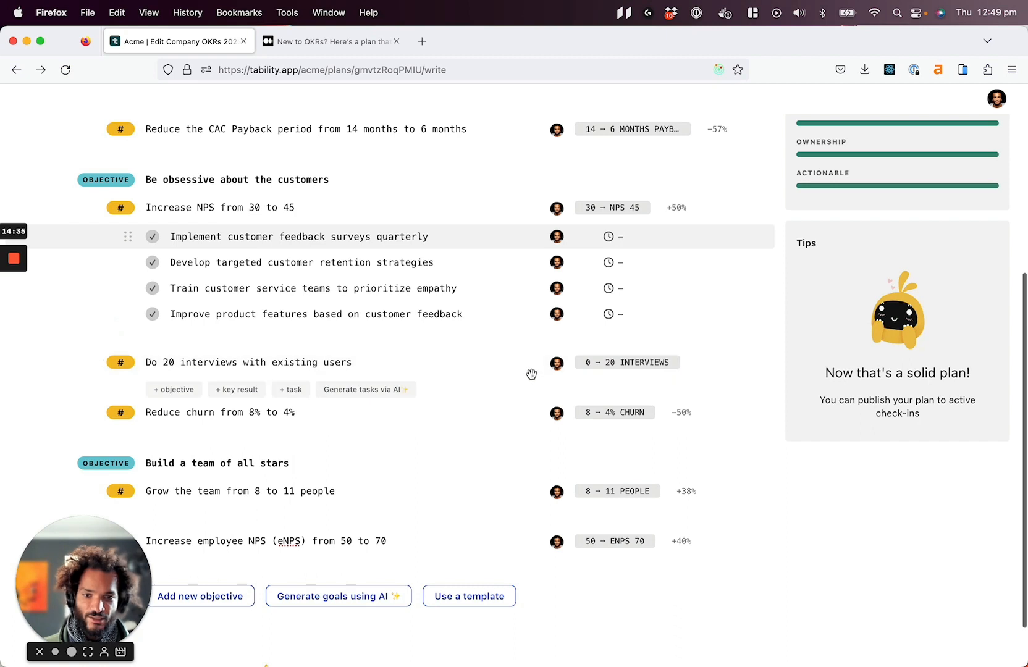
click(556, 365)
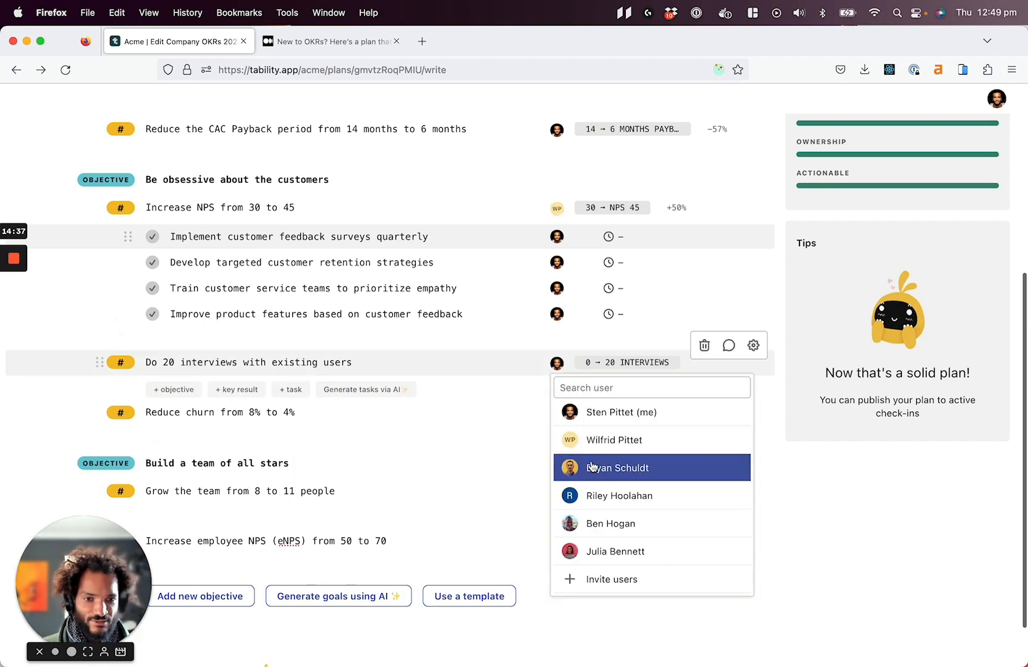
click(615, 440)
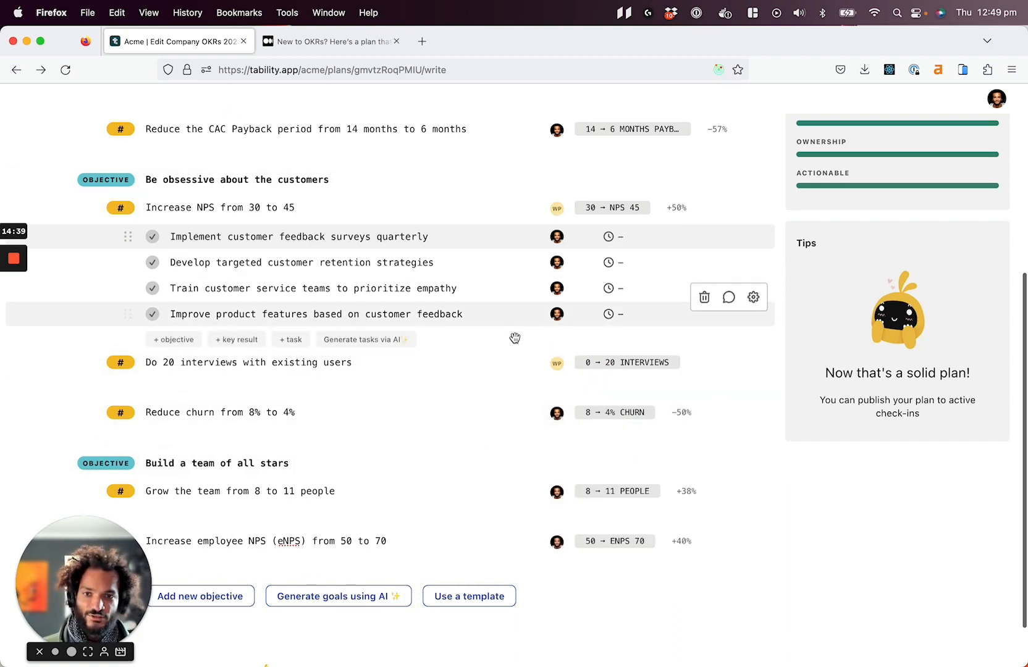
click(556, 416)
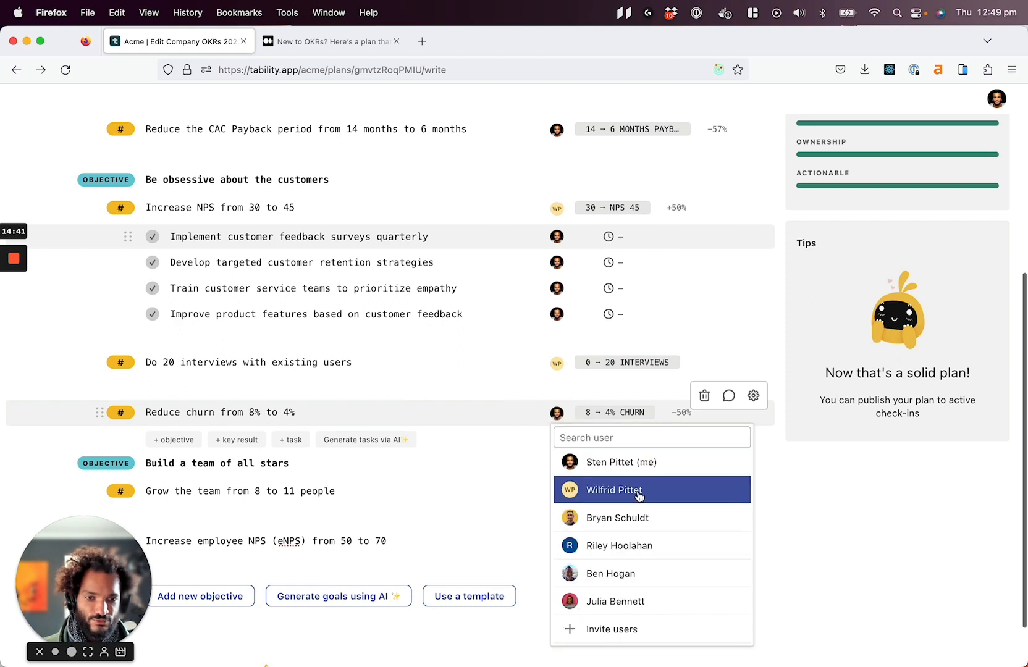
click(636, 489)
Step: Assign both key results under "Build a team of all stars" to the last listed user
scroll(558, 492, down, 2)
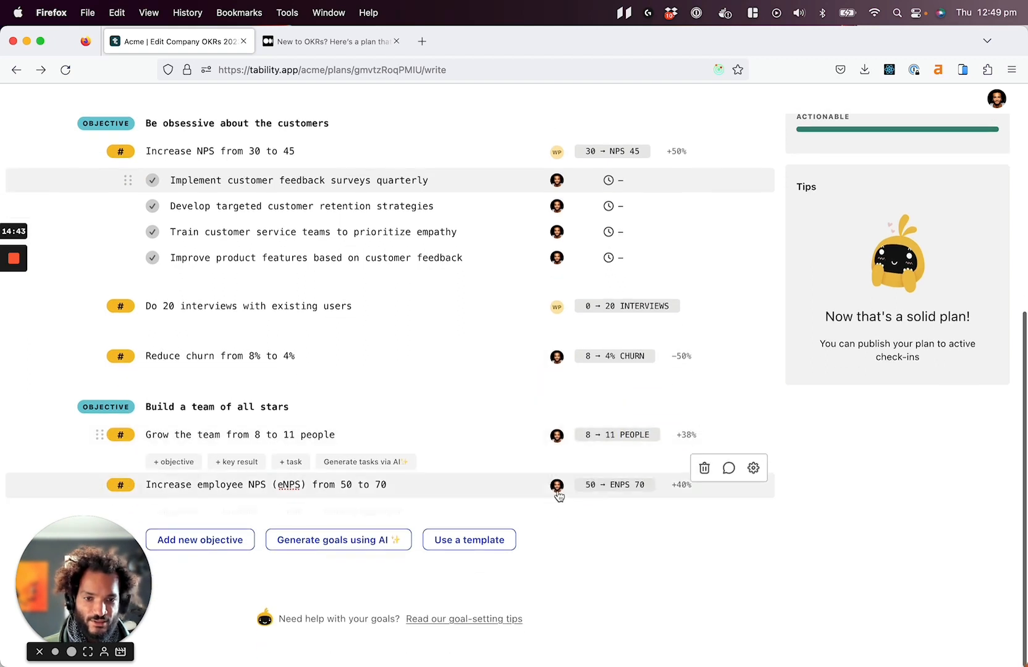
click(556, 435)
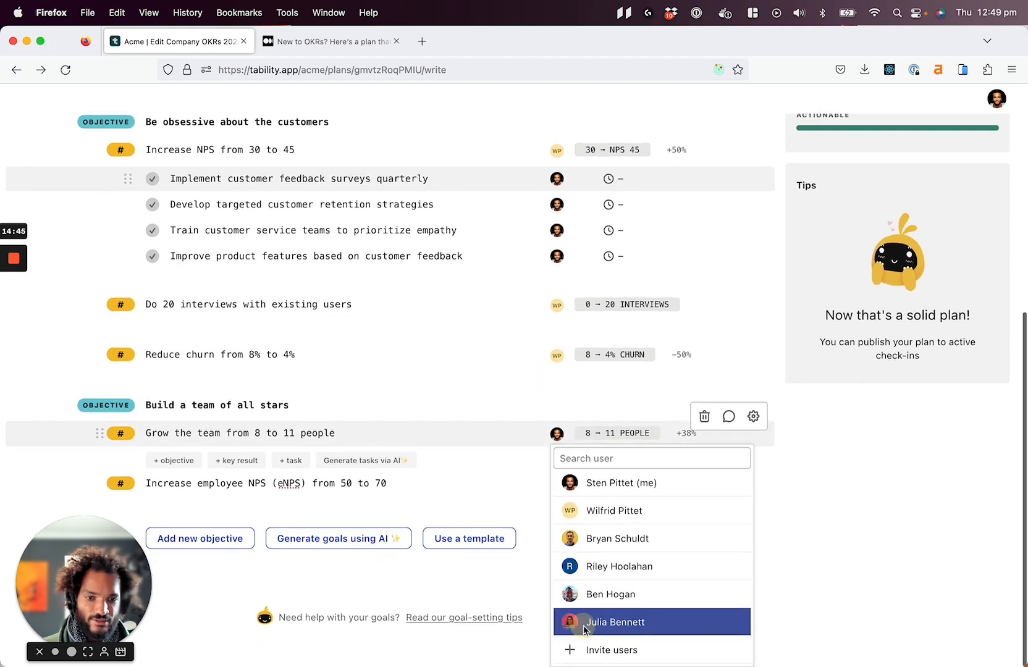
click(563, 619)
click(557, 486)
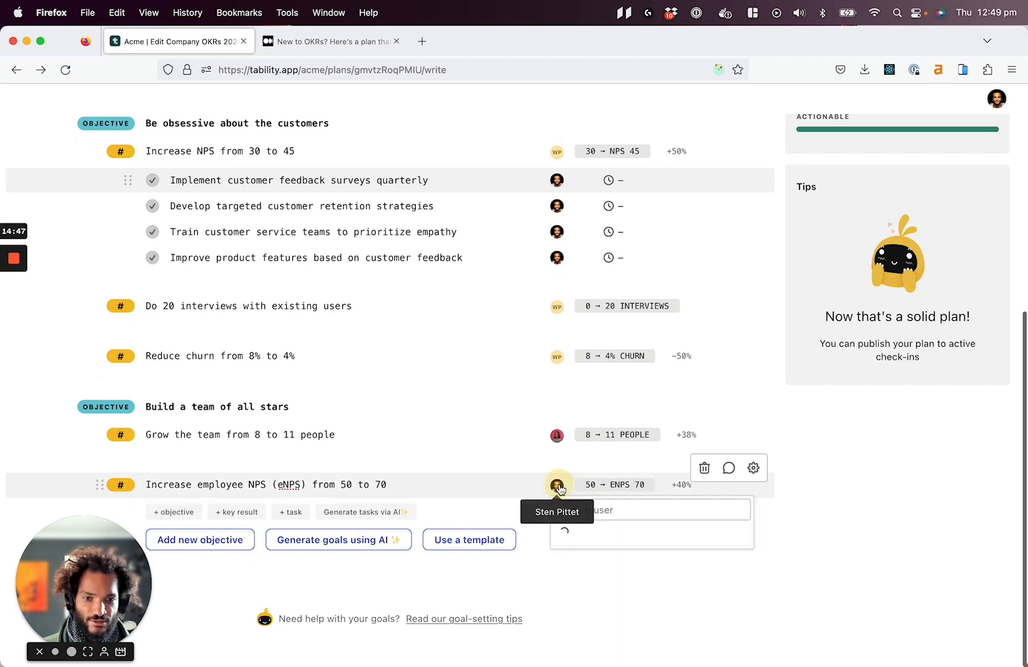
scroll(594, 618, down, 1)
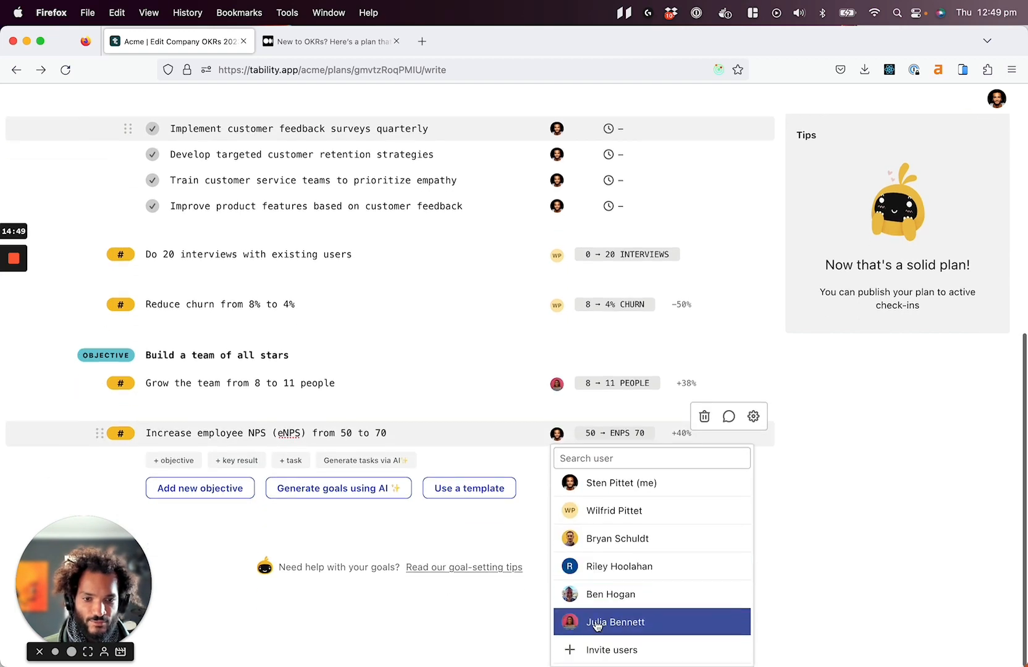
click(597, 619)
scroll(650, 431, up, 5)
scroll(650, 430, down, 5)
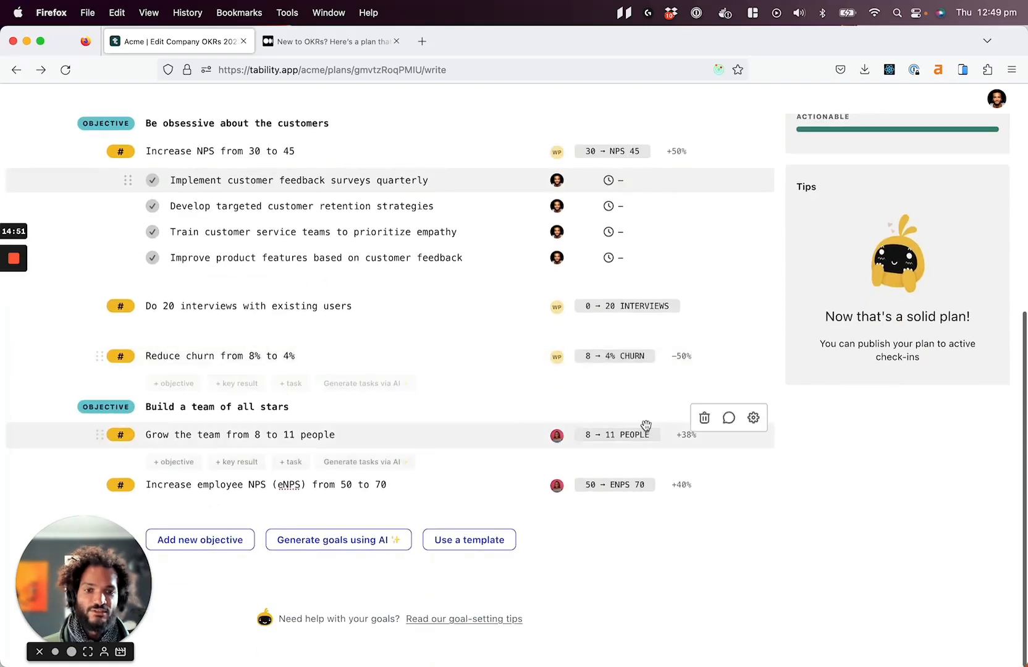
Step: Set the due date of the "Implement customer feedback surveys quarterly" task to 4 April 2023 and save it
scroll(645, 427, up, 2)
scroll(557, 415, up, 1)
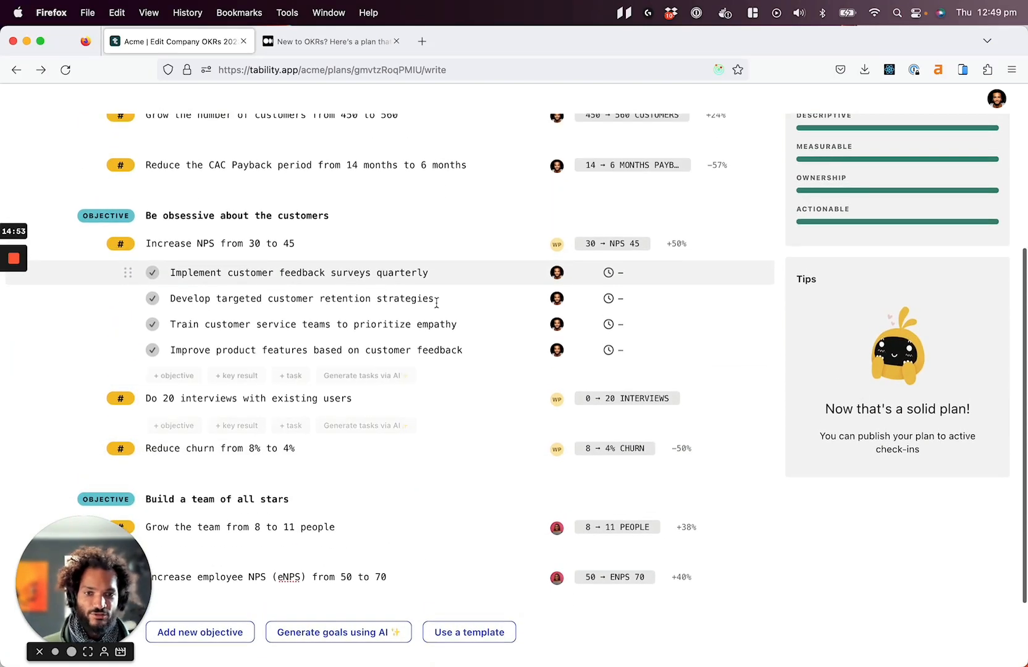
scroll(558, 306, up, 3)
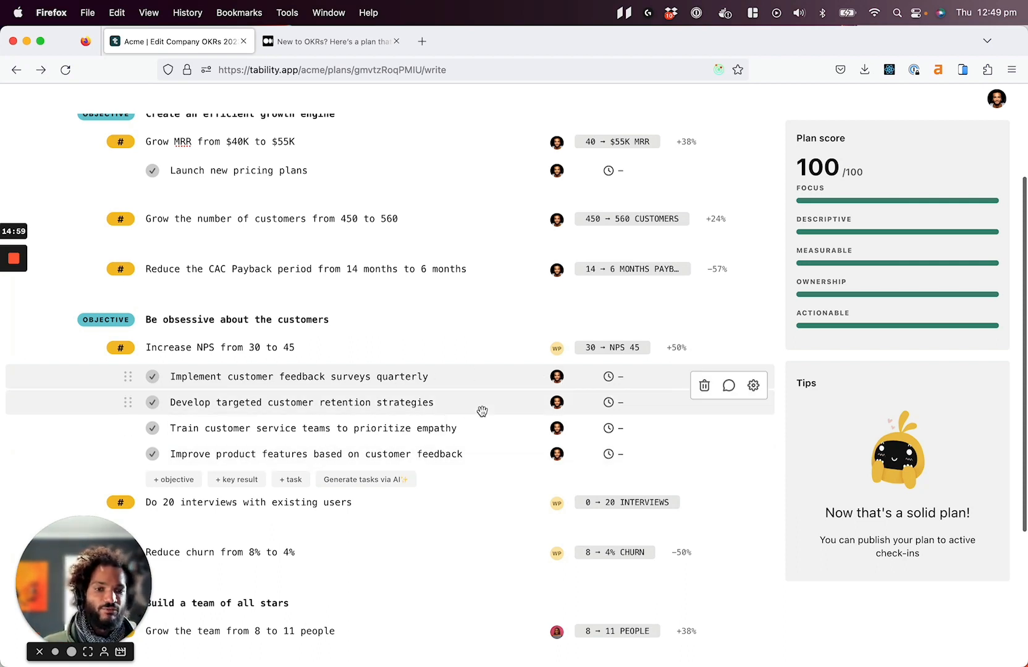
click(618, 377)
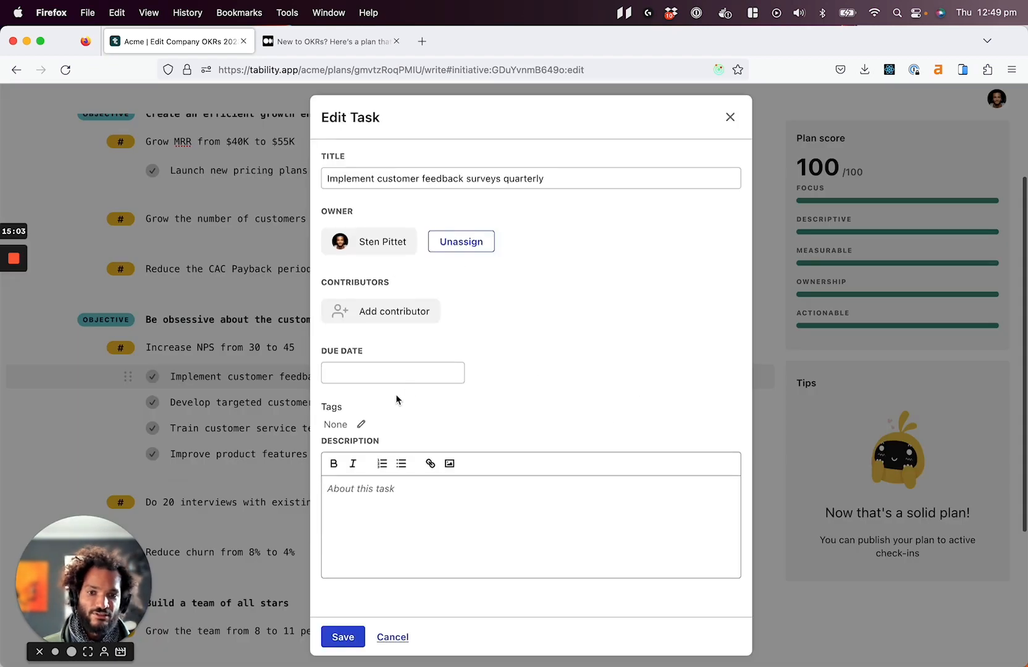
click(394, 373)
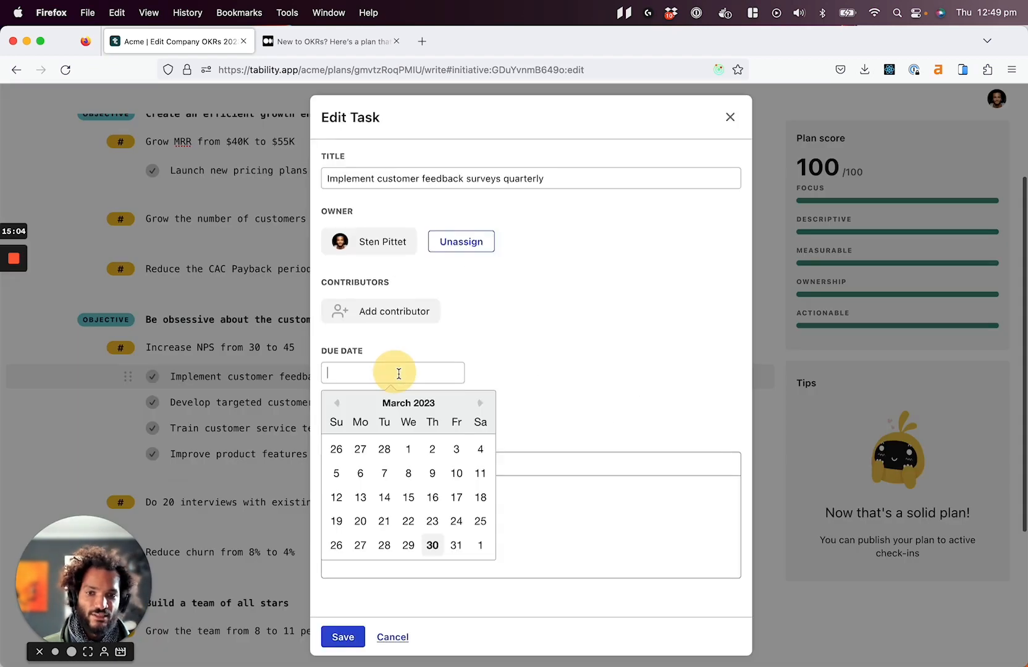
click(481, 403)
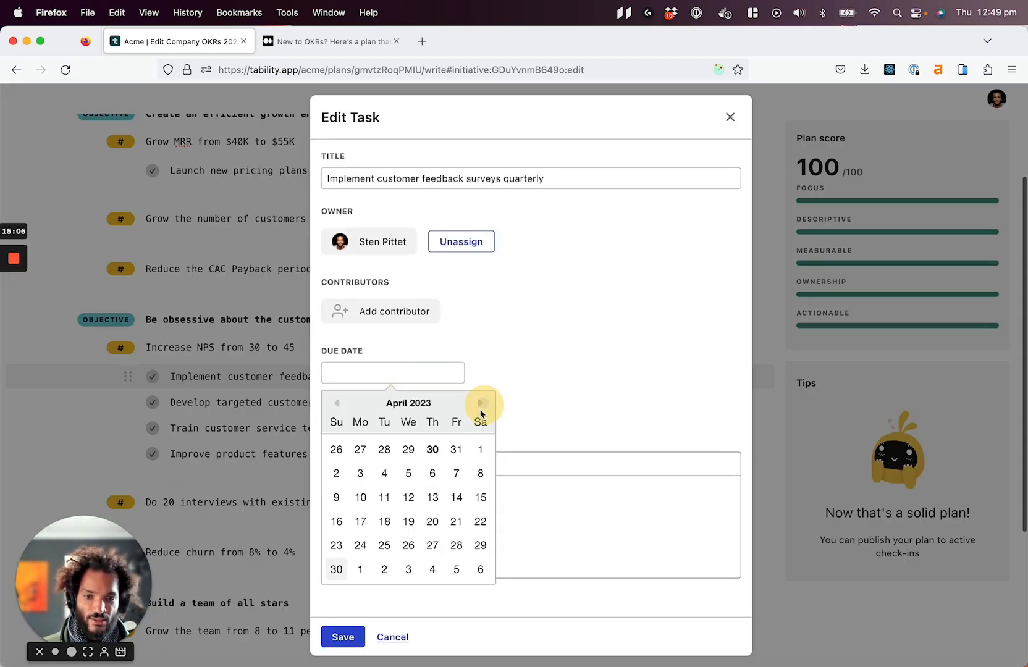
click(384, 474)
click(356, 642)
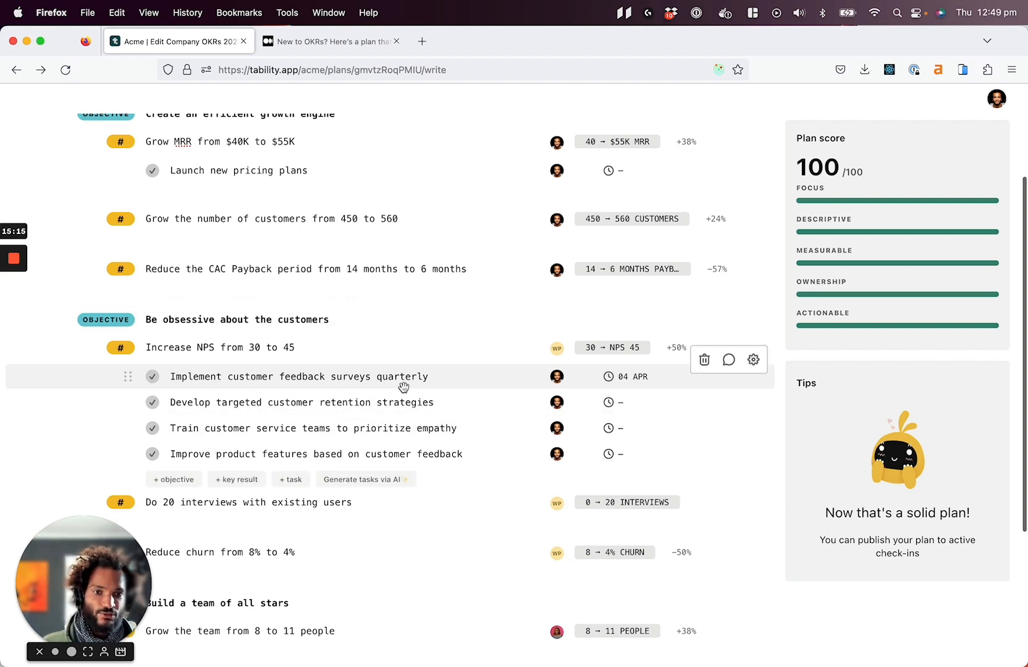
Step: Publish the Company OKRs 2023 Q2 plan and reopen its content for editing
scroll(402, 387, up, 3)
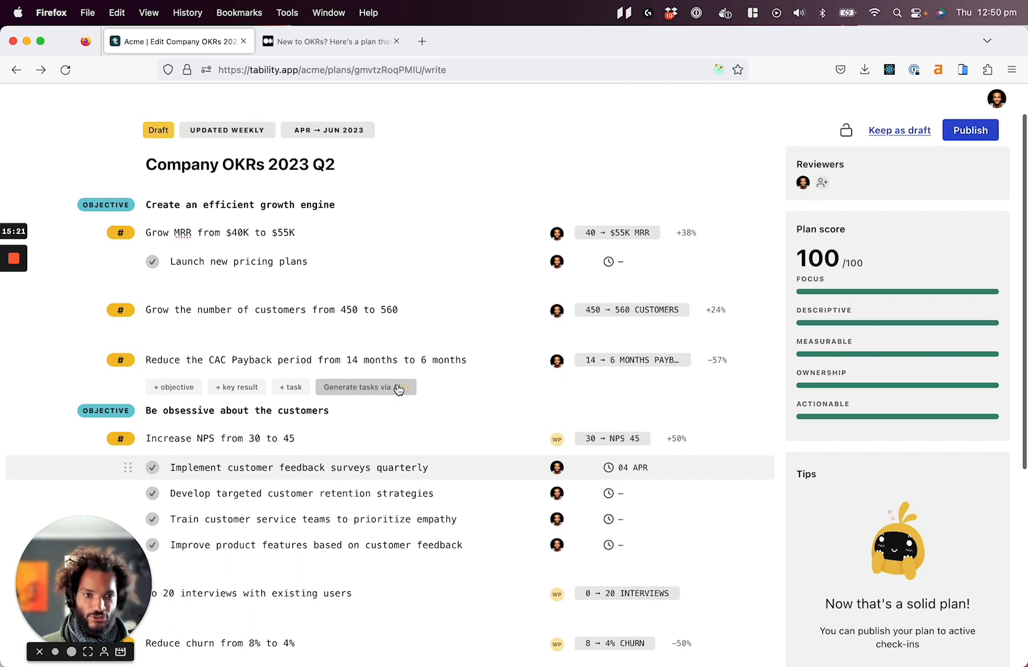
click(965, 127)
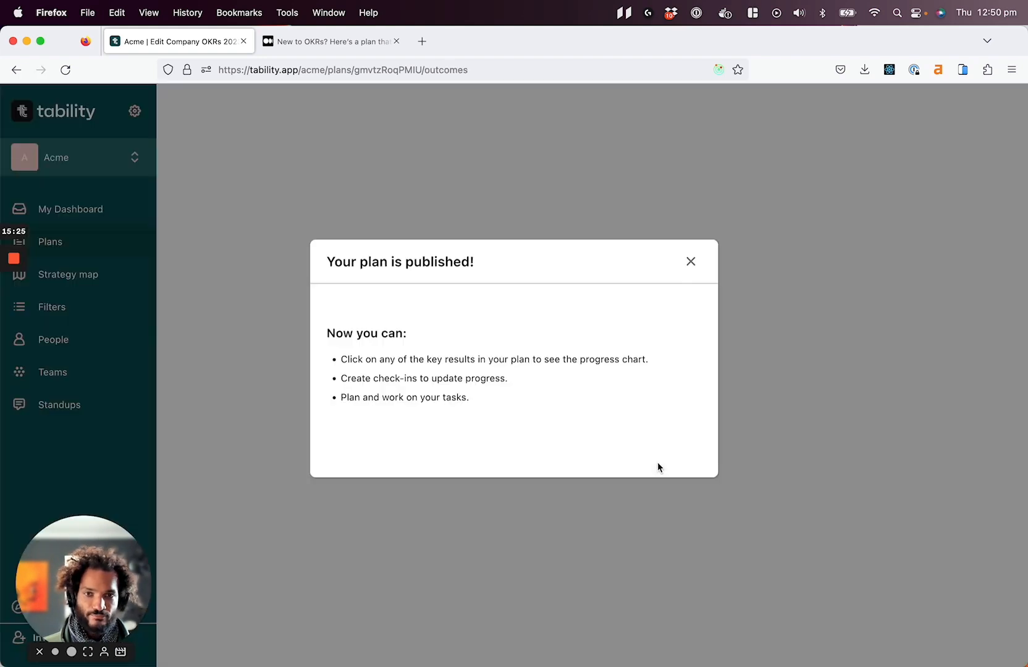
click(691, 262)
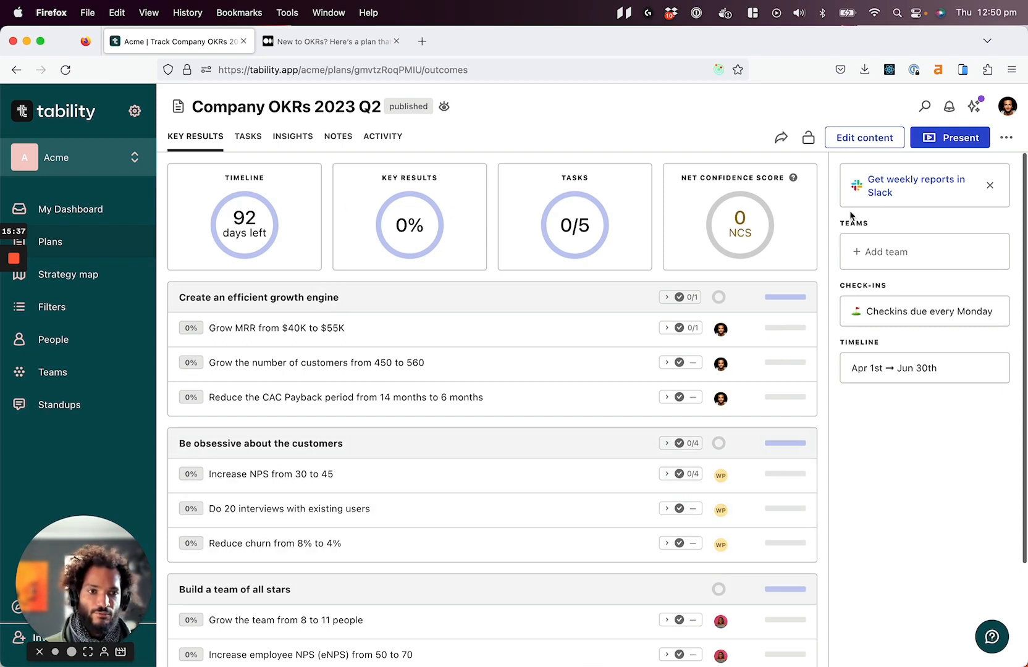
click(854, 138)
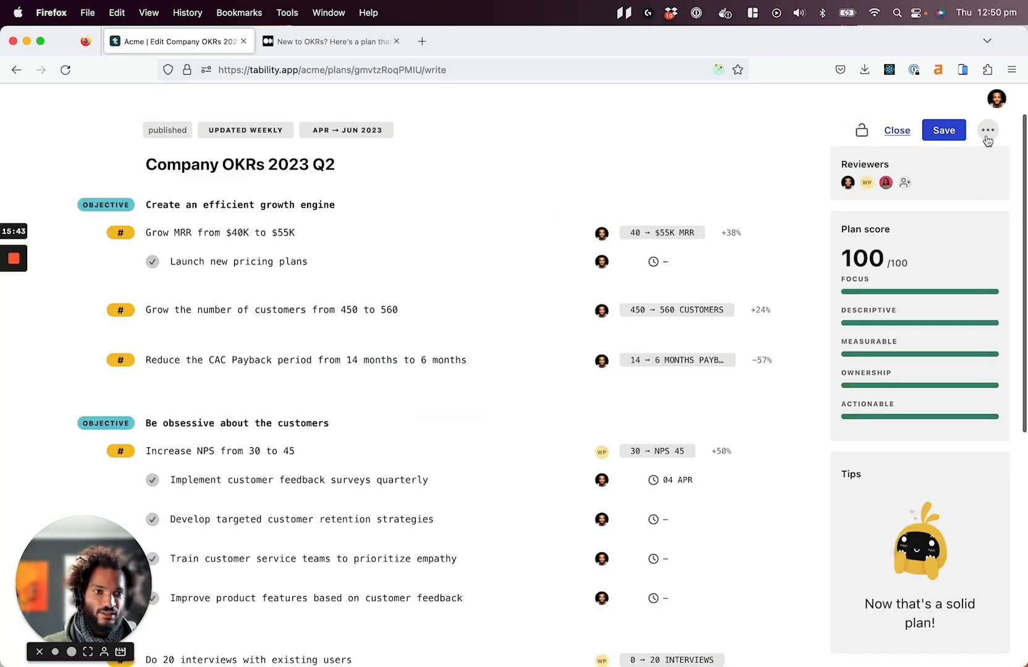
Step: Save the Company OKRs 2023 Q2 plan content and show the tasks under the "Increase NPS from 30 to 45" key result
click(952, 136)
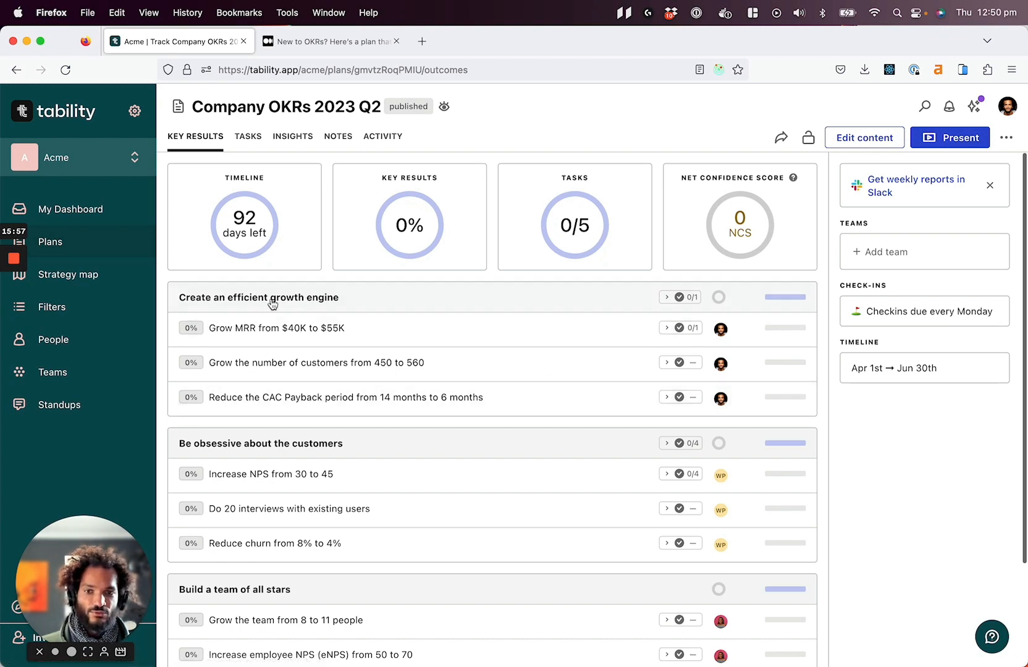
scroll(272, 296, down, 2)
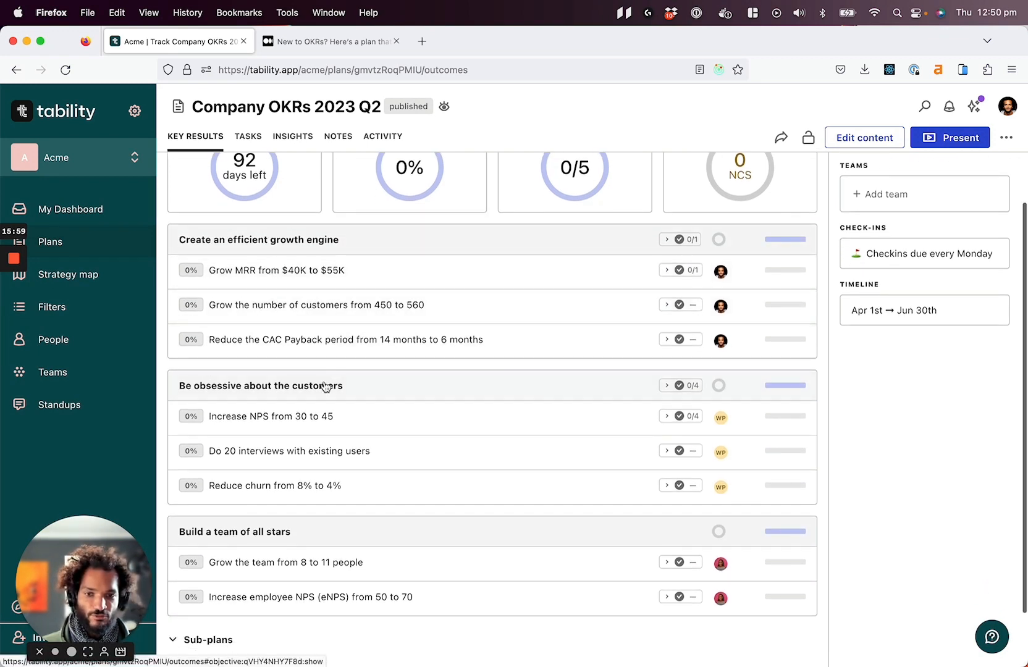
scroll(234, 536, up, 2)
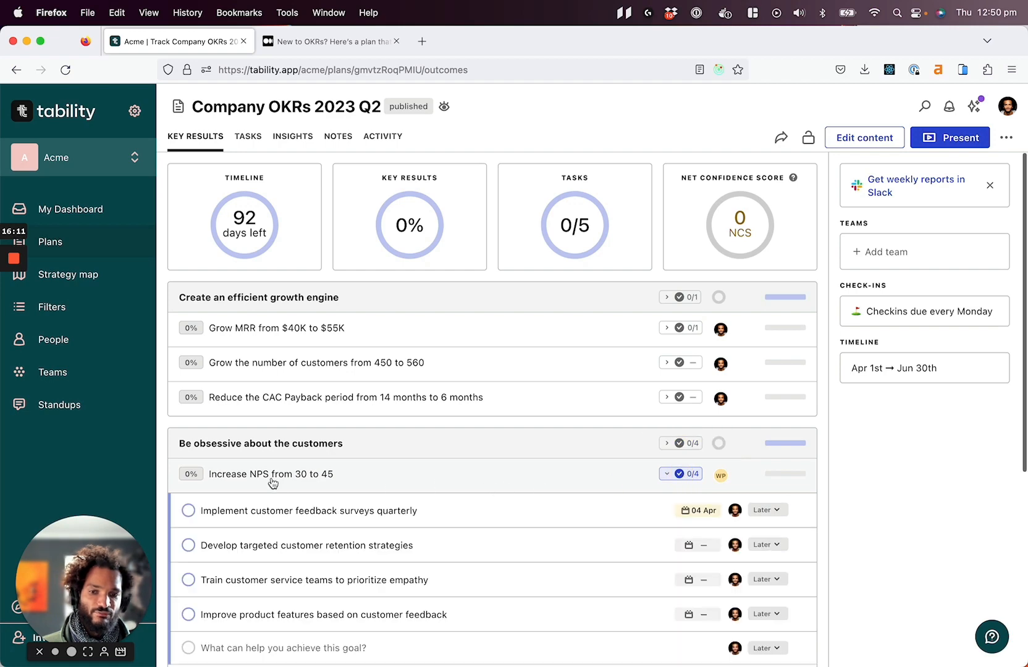
scroll(549, 482, down, 5)
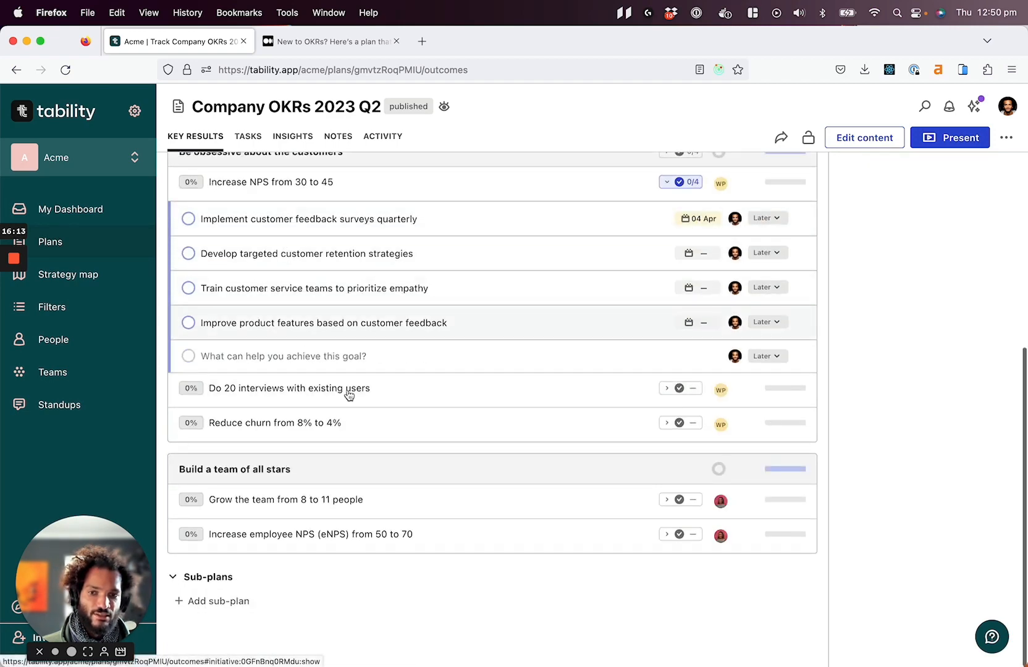
Step: Add the tasks "Build a list of users to contact" and "Send comms" to the "Do 20 interviews with existing users" key result
click(667, 390)
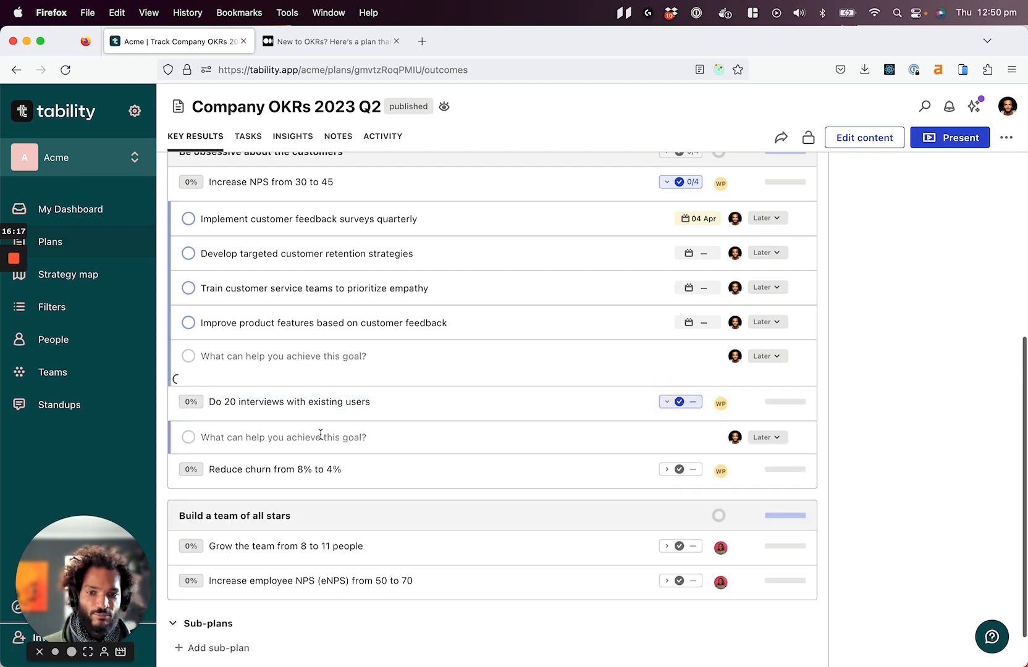
click(260, 423)
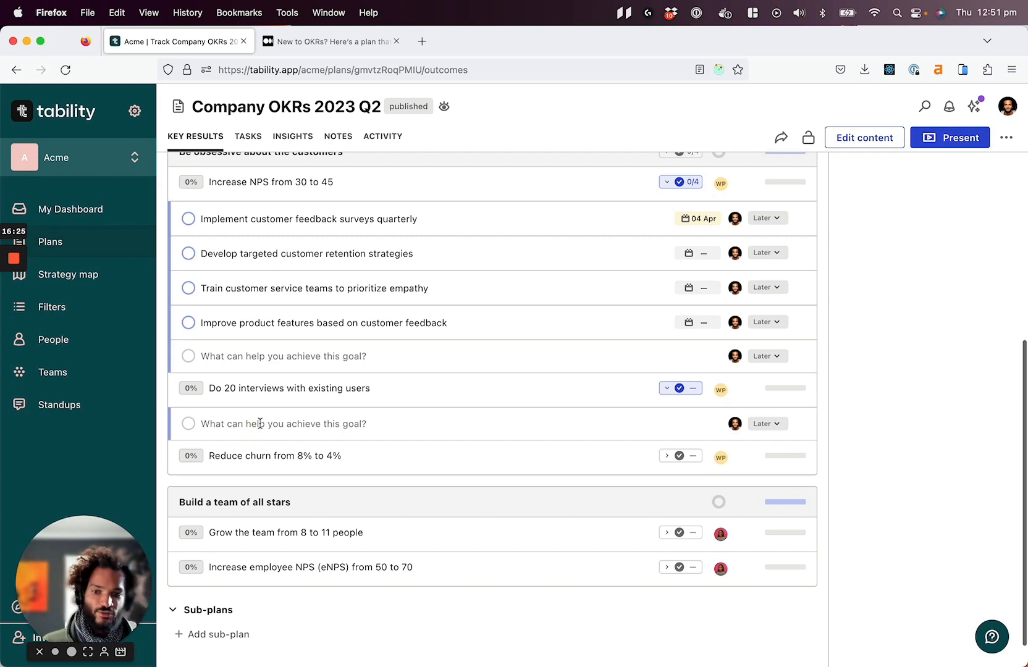
text(Builkd)
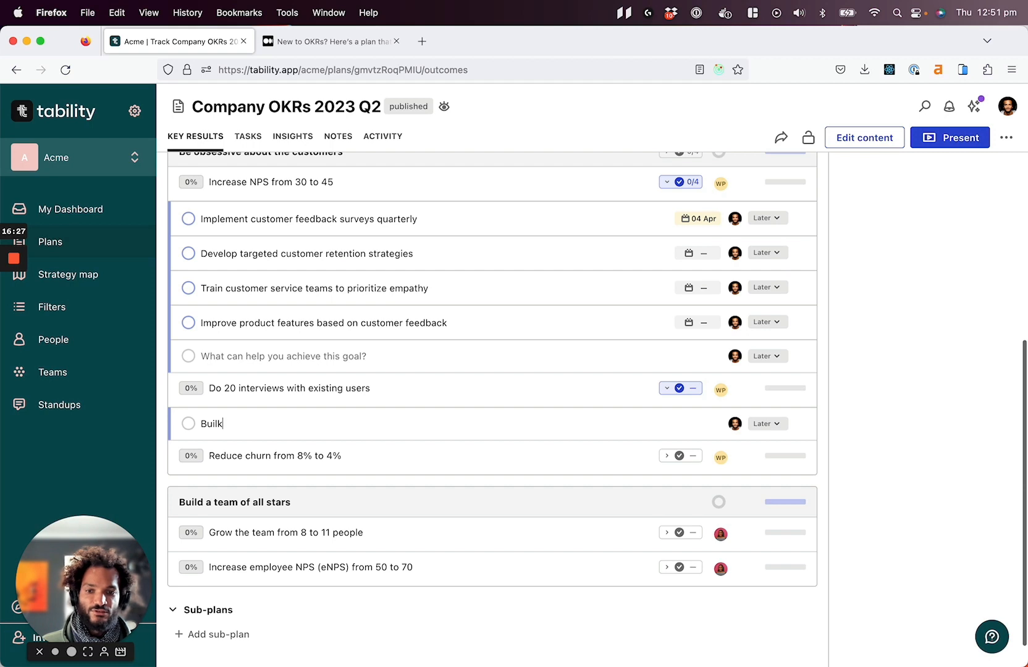
key(BackSpace)
text(d a list of use)
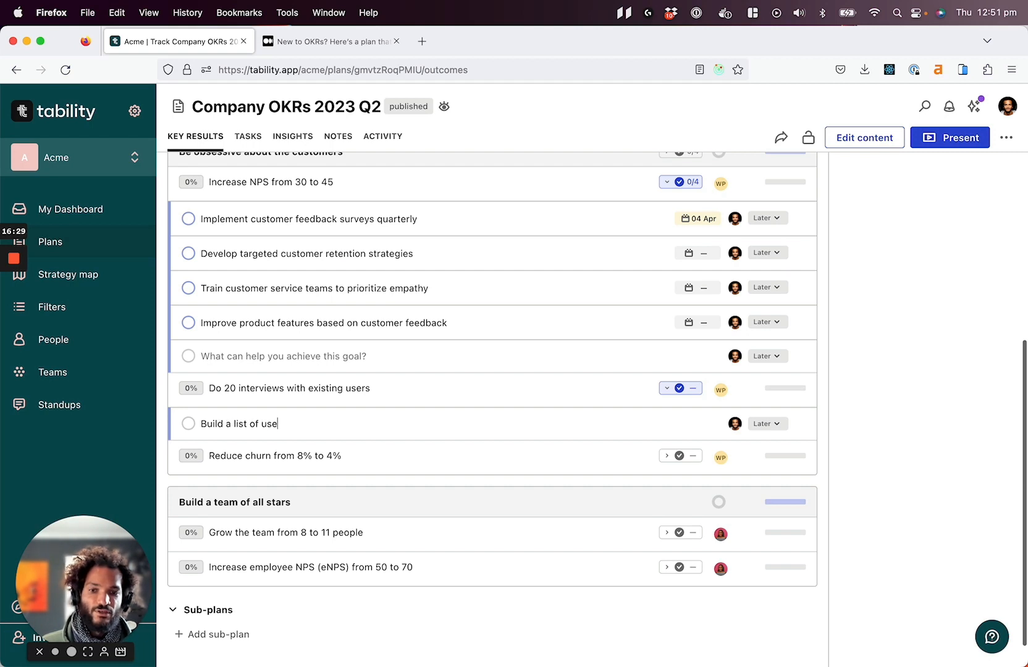
text(rs to contact)
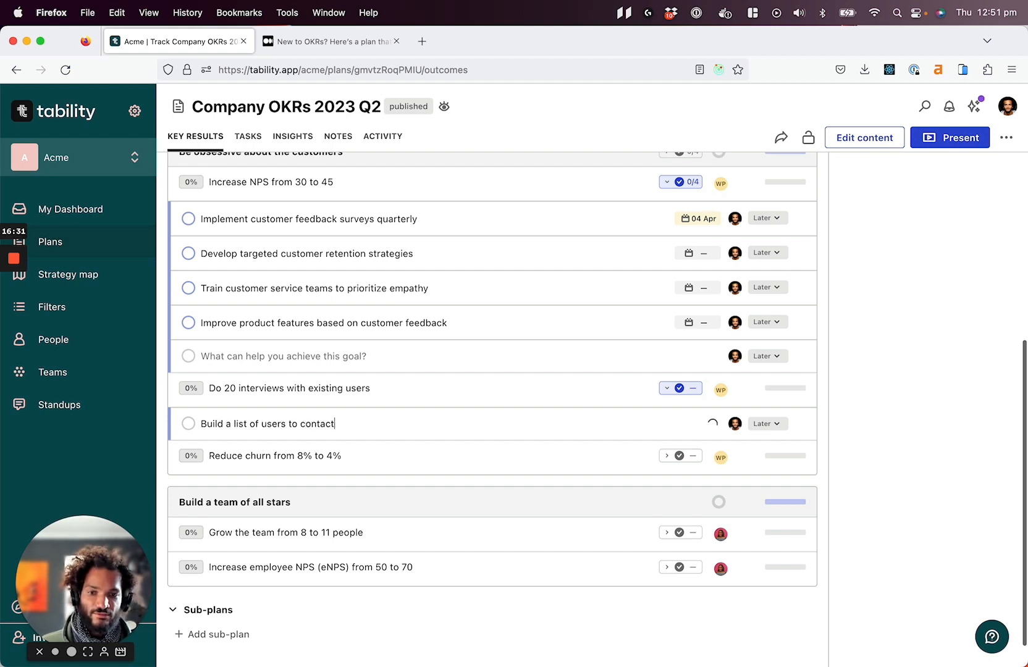
text(Send)
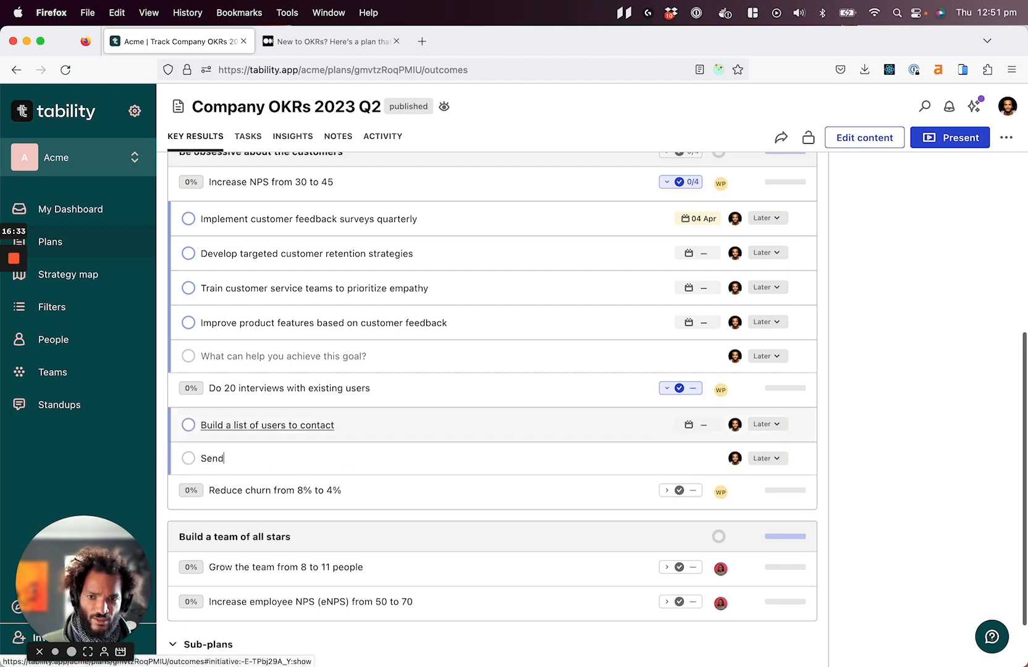
text( comm)
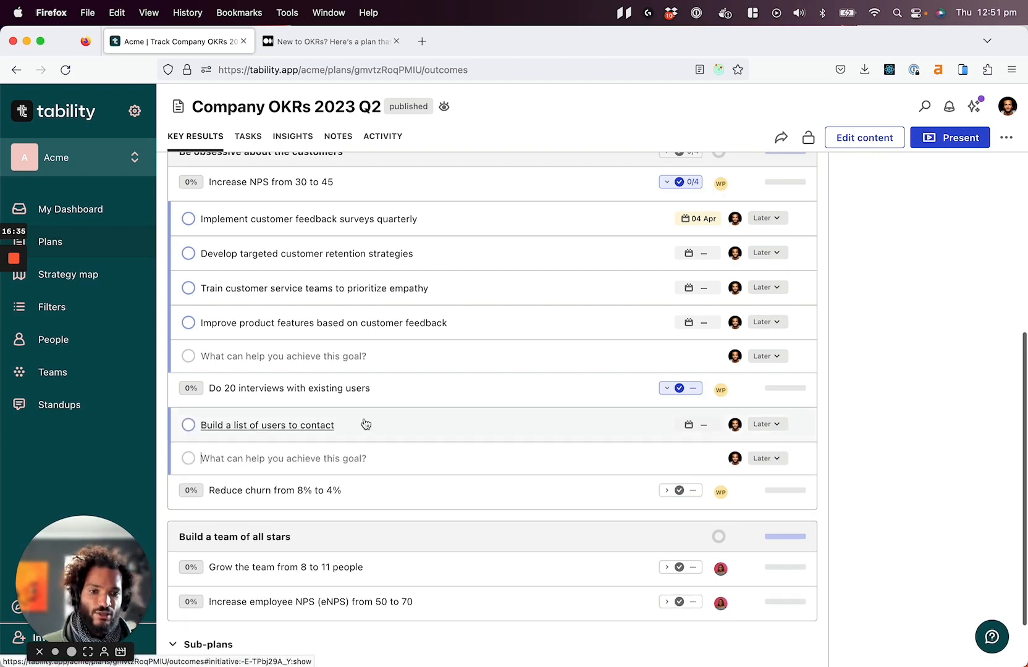
Step: Collapse the task lists under the "Be obsessive about the customers" objective
scroll(672, 275, up, 3)
scroll(672, 275, up, 3)
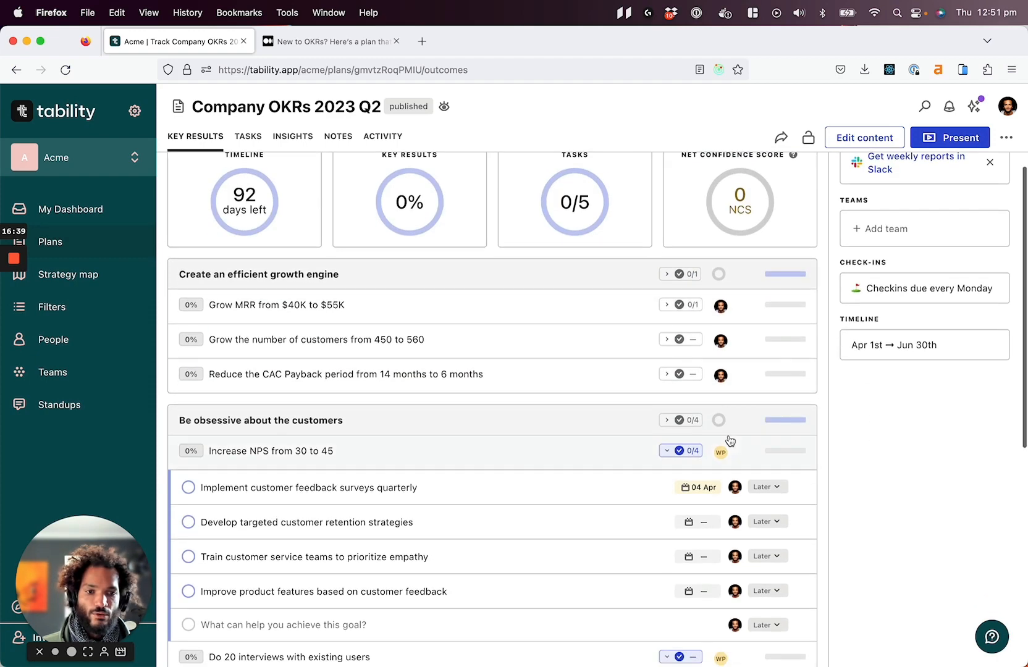
click(695, 425)
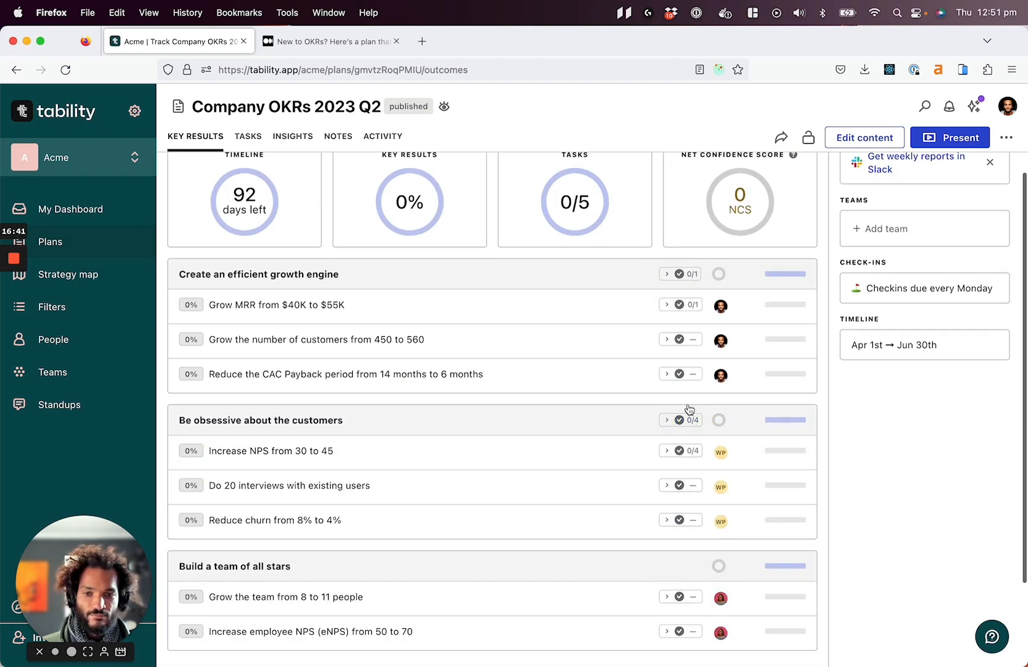
scroll(643, 408, up, 1)
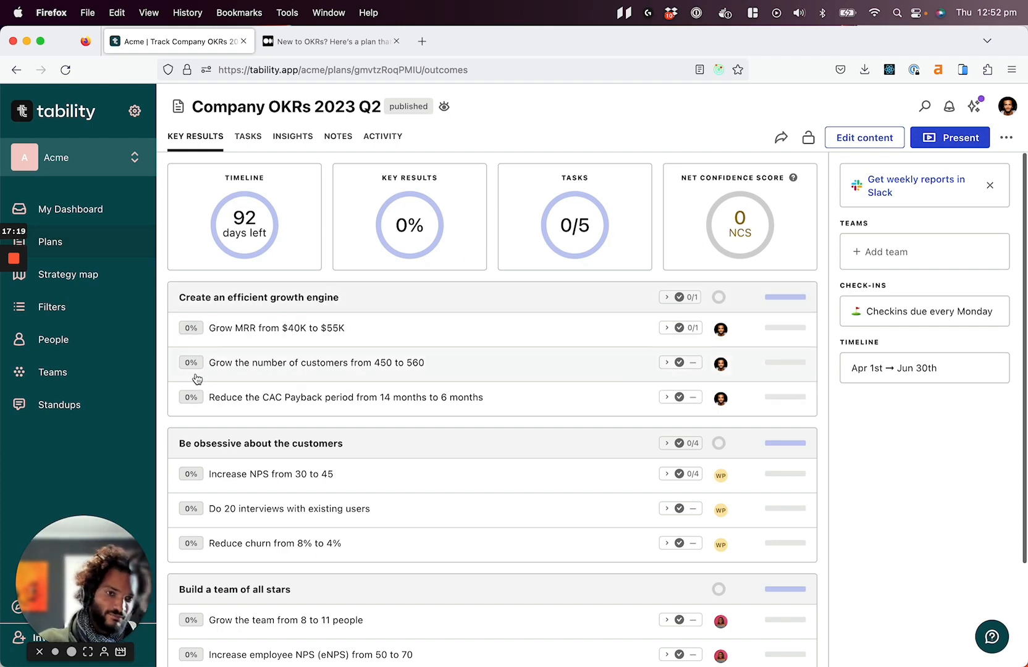
scroll(197, 408, down, 3)
scroll(196, 414, up, 5)
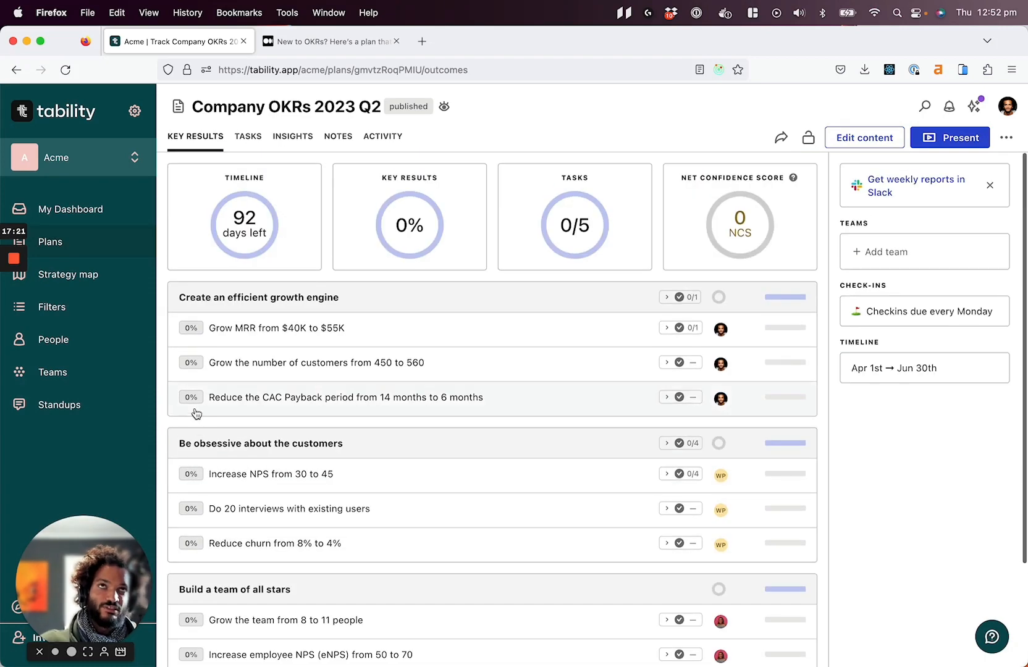
scroll(191, 346, down, 4)
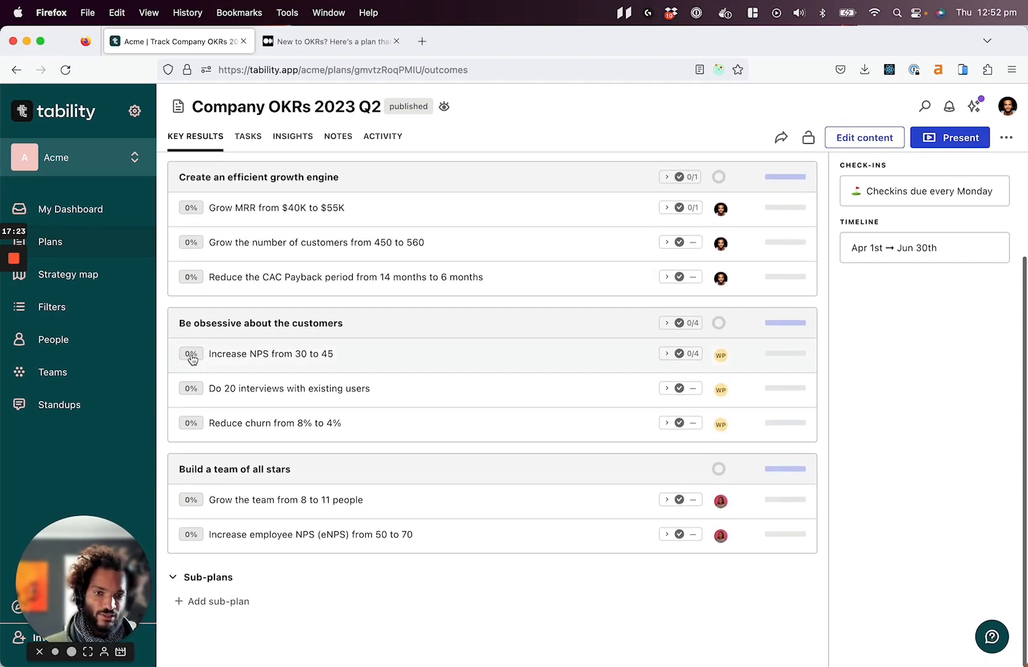
scroll(190, 356, up, 3)
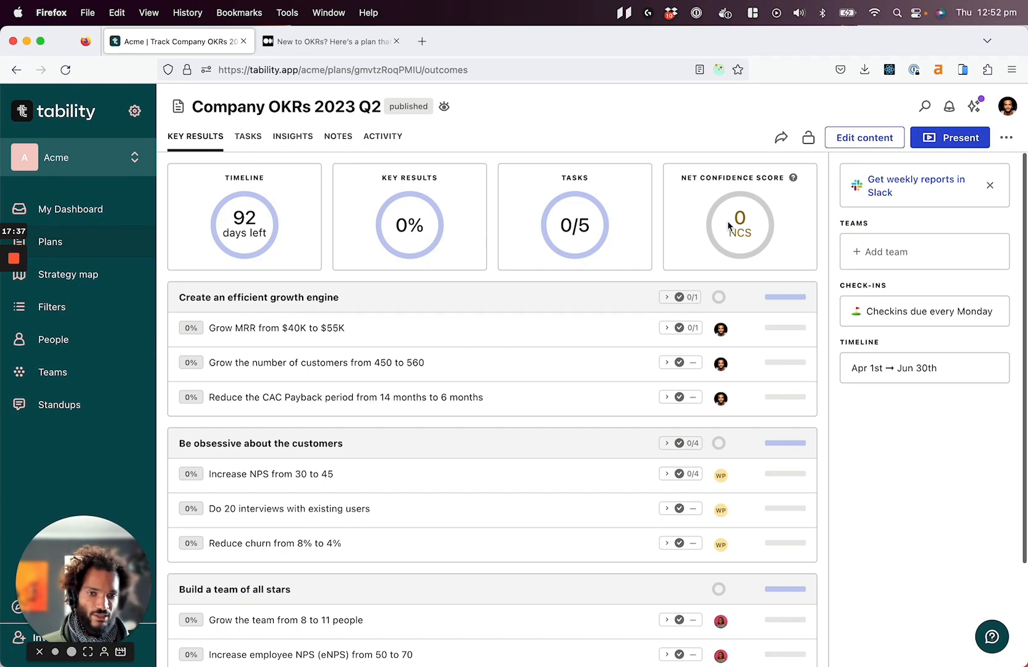
click(633, 144)
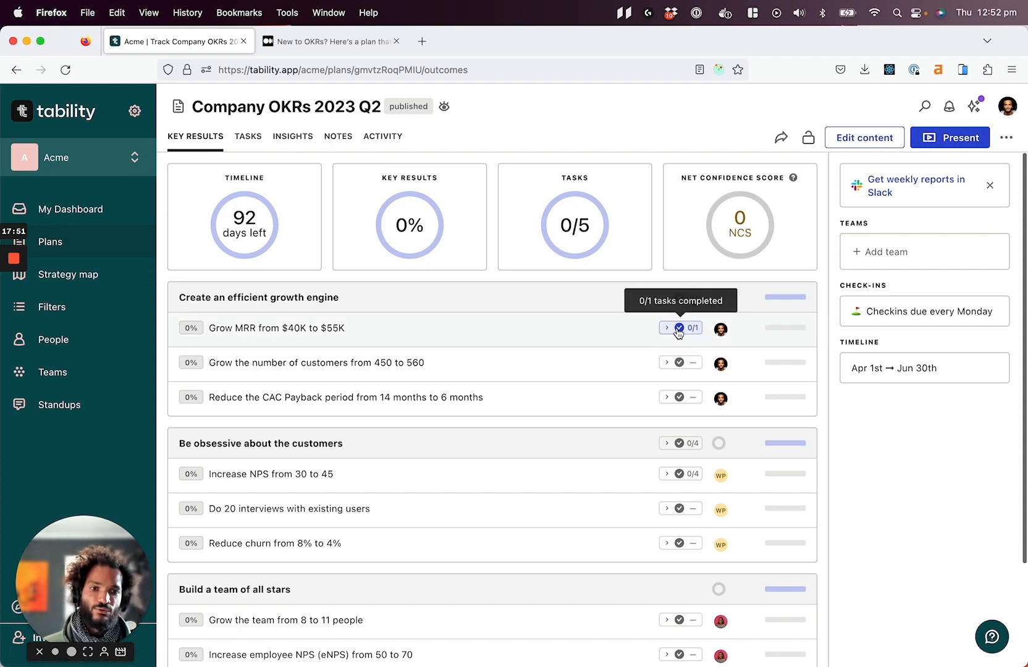
Step: Open the plan's tasks board and examine the task columns of each of the three objectives
click(252, 137)
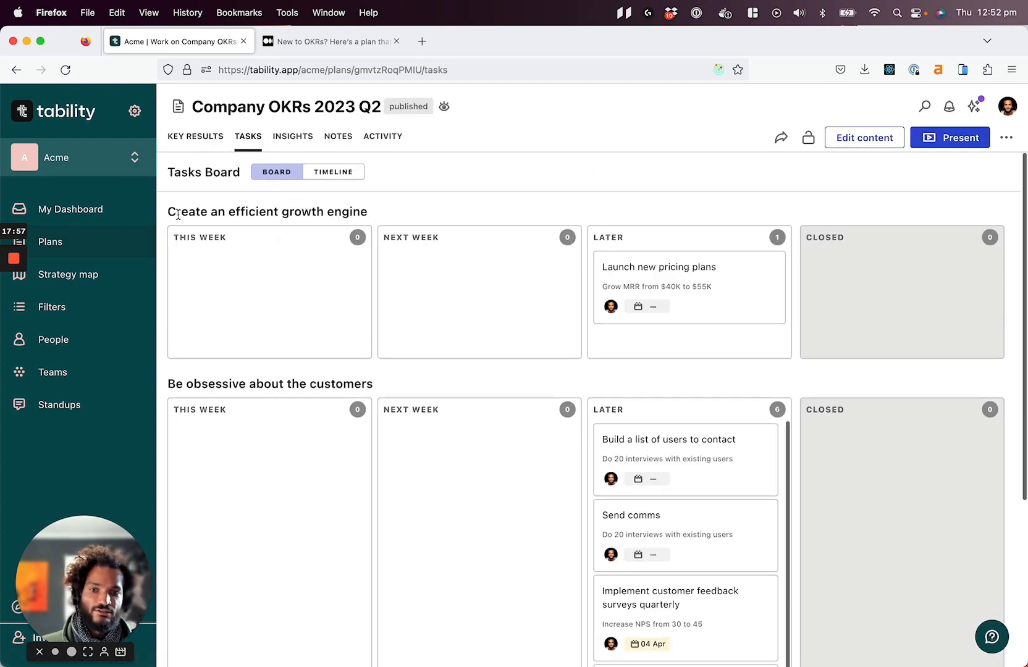
drag(168, 211, 360, 218)
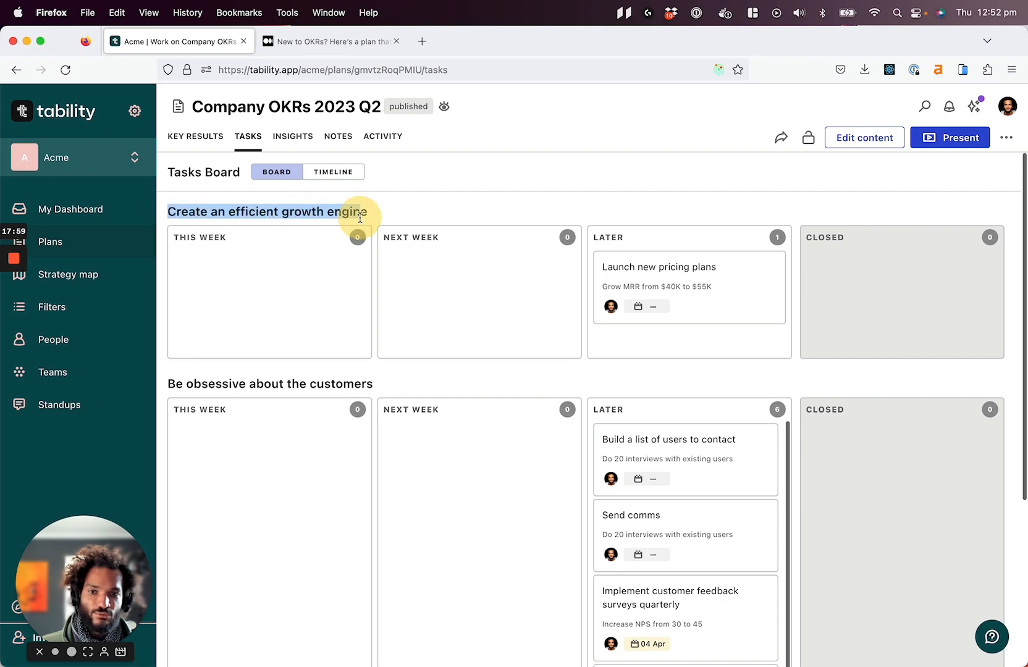
triple_click(202, 383)
scroll(213, 380, down, 5)
click(197, 576)
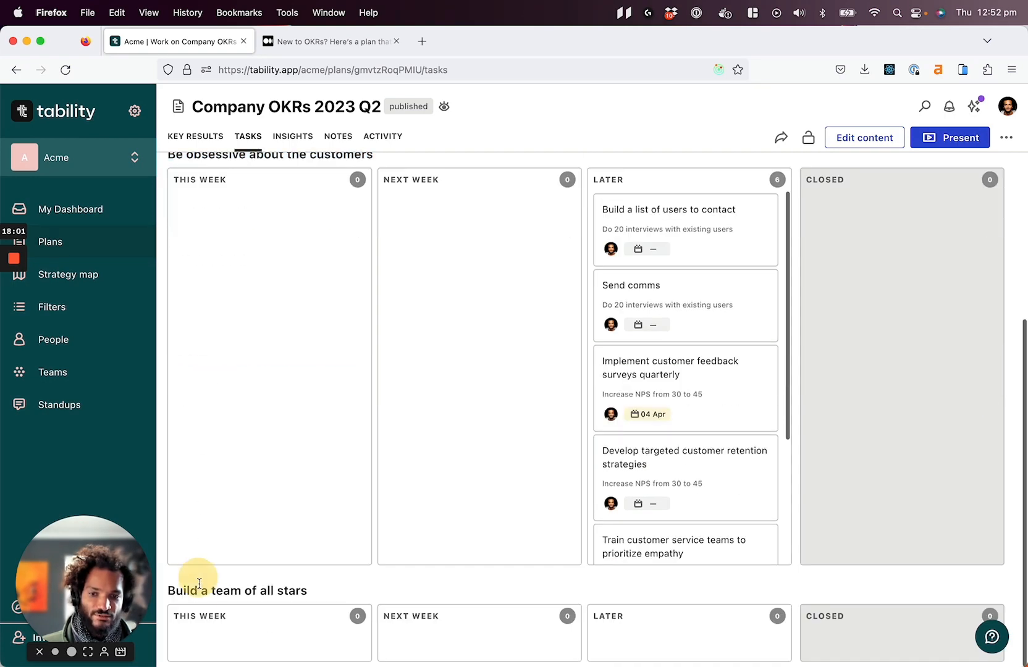
click(194, 589)
scroll(314, 559, up, 5)
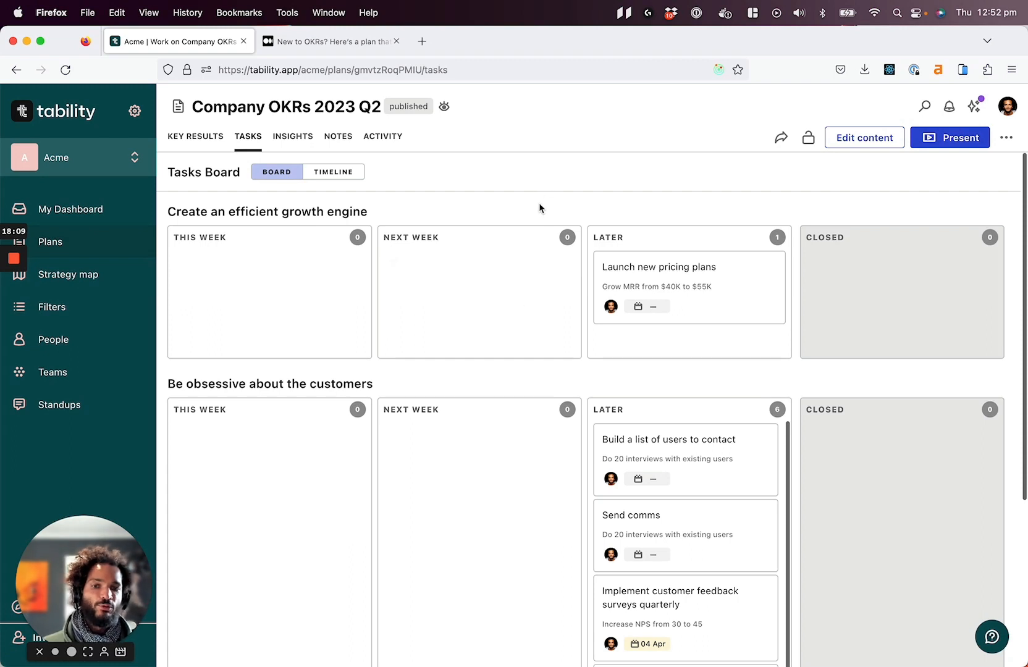
Step: Move the "Build a list of users to contact" task to This Week on the tasks board
scroll(532, 194, down, 3)
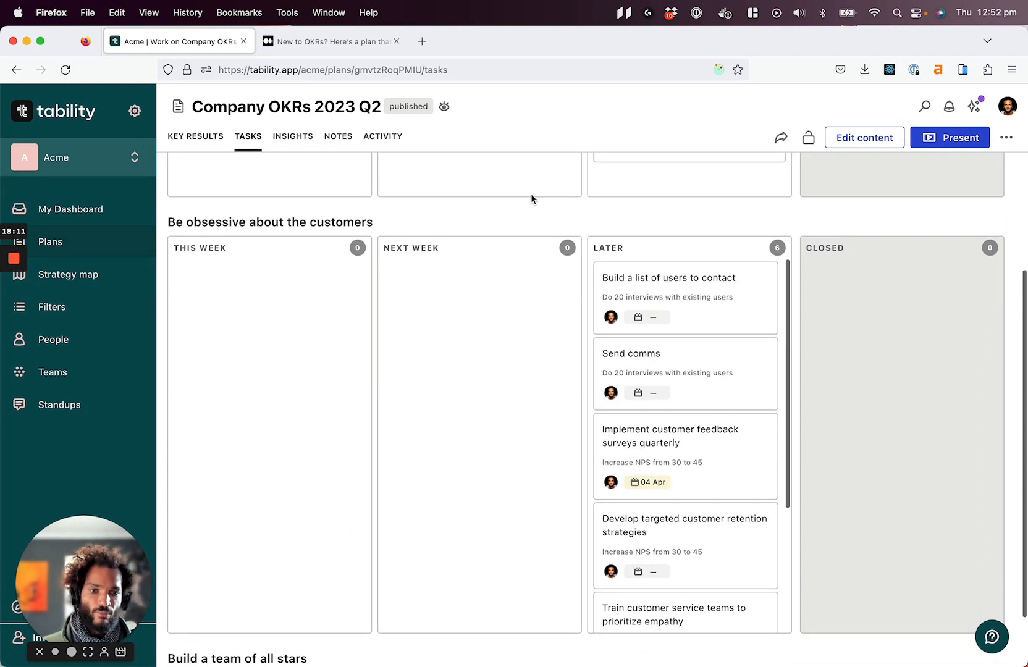
drag(707, 279, 260, 272)
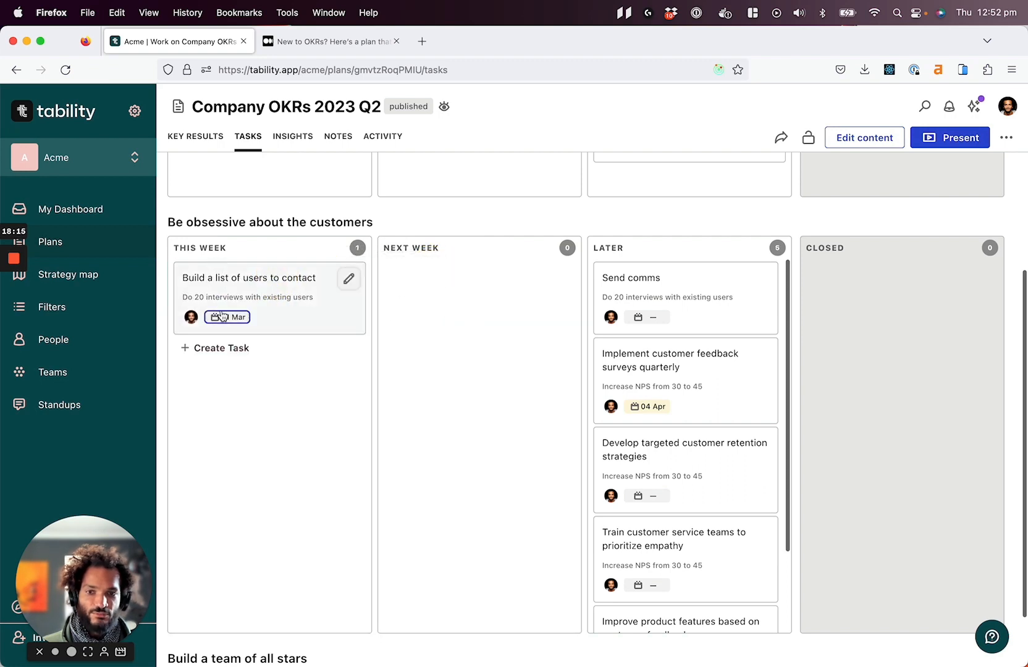
click(227, 317)
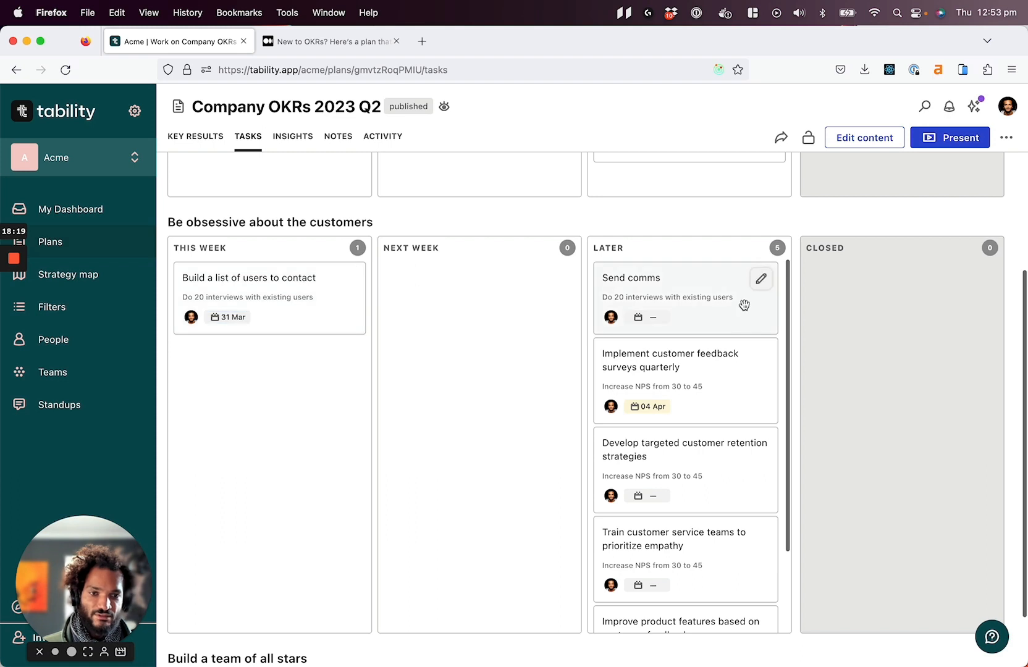
Step: Move the "Send comms" and "Launch new pricing plans" tasks to Next Week under their objectives
drag(722, 307, 544, 315)
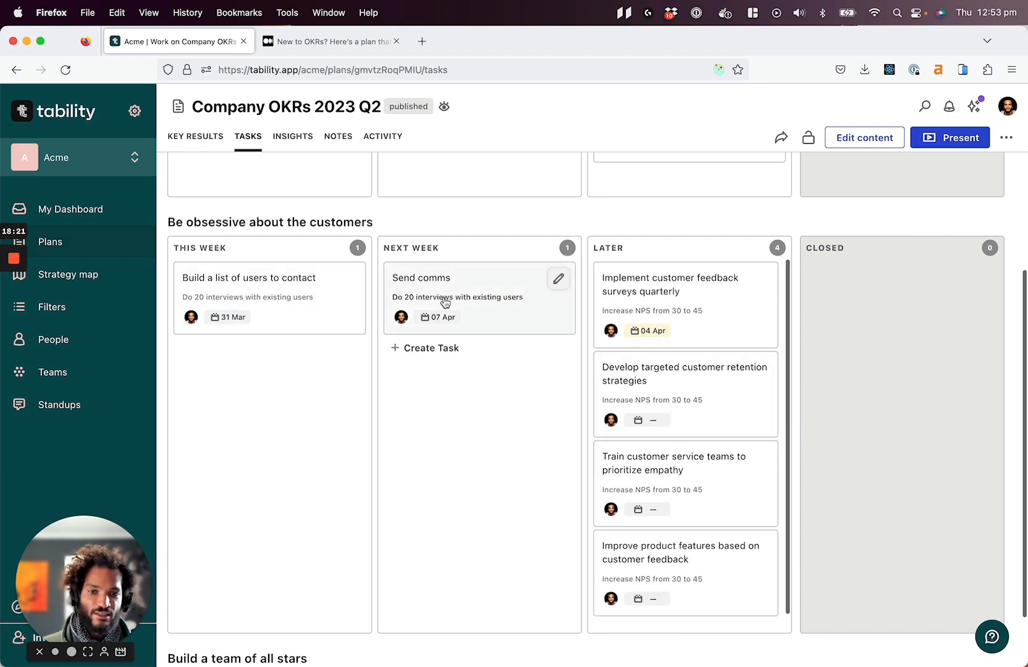
scroll(533, 317, up, 5)
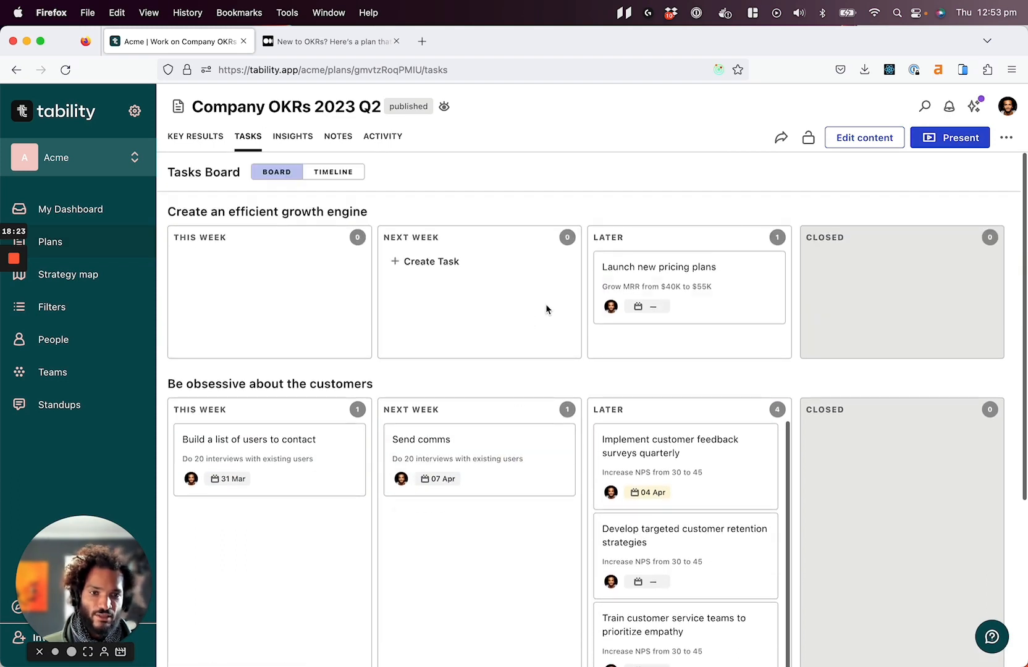
drag(733, 268, 512, 278)
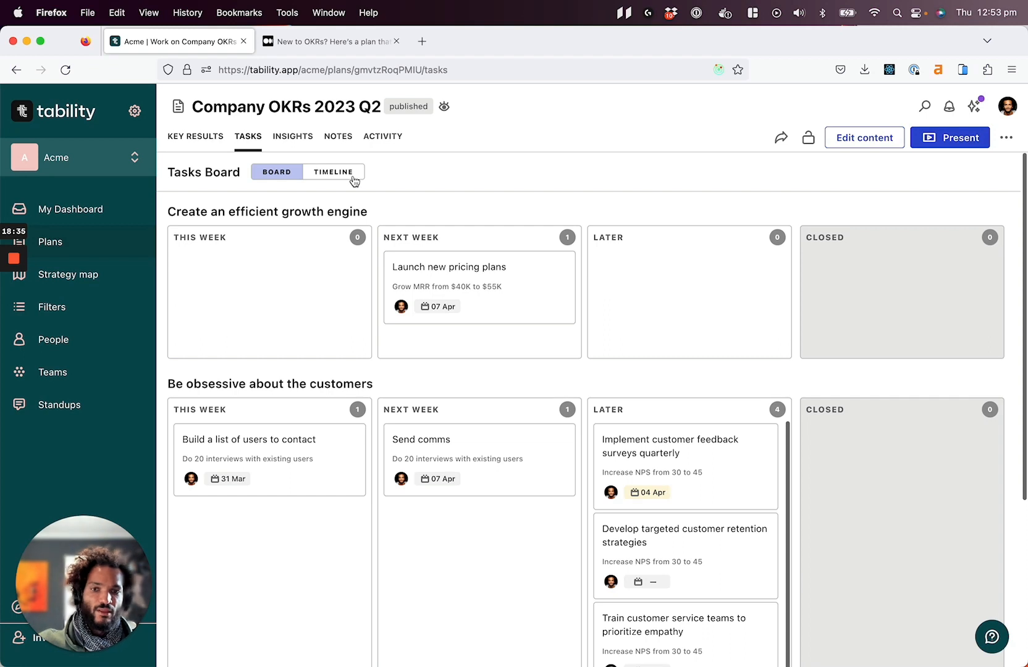
Step: Switch the tasks to the timeline view and reschedule "Implement customer feedback surveys quarterly" to the week of 17 April
click(331, 173)
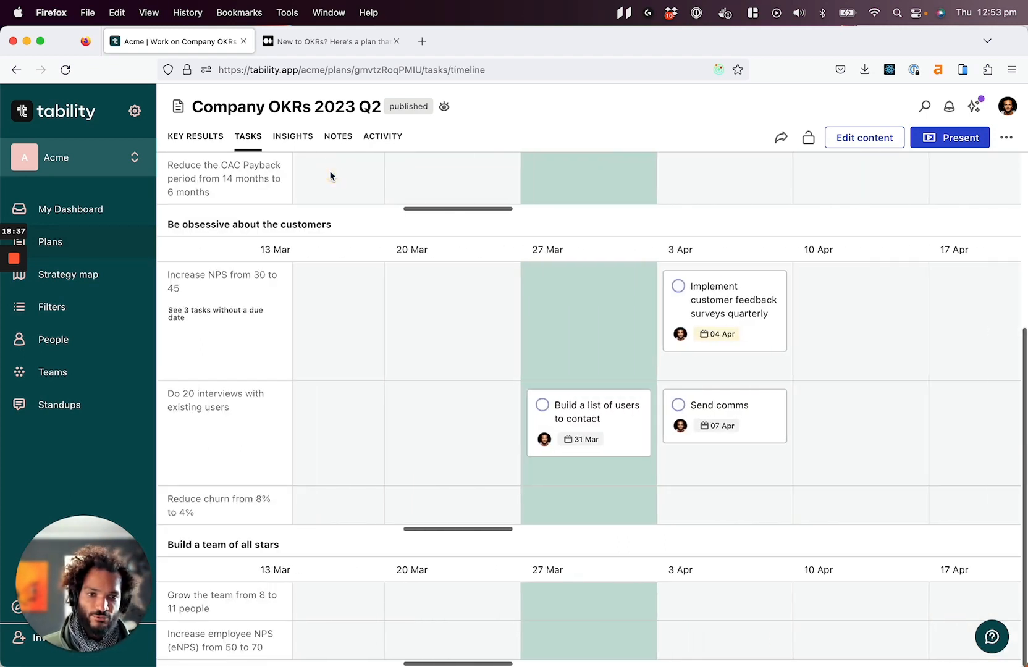
scroll(568, 444, up, 2)
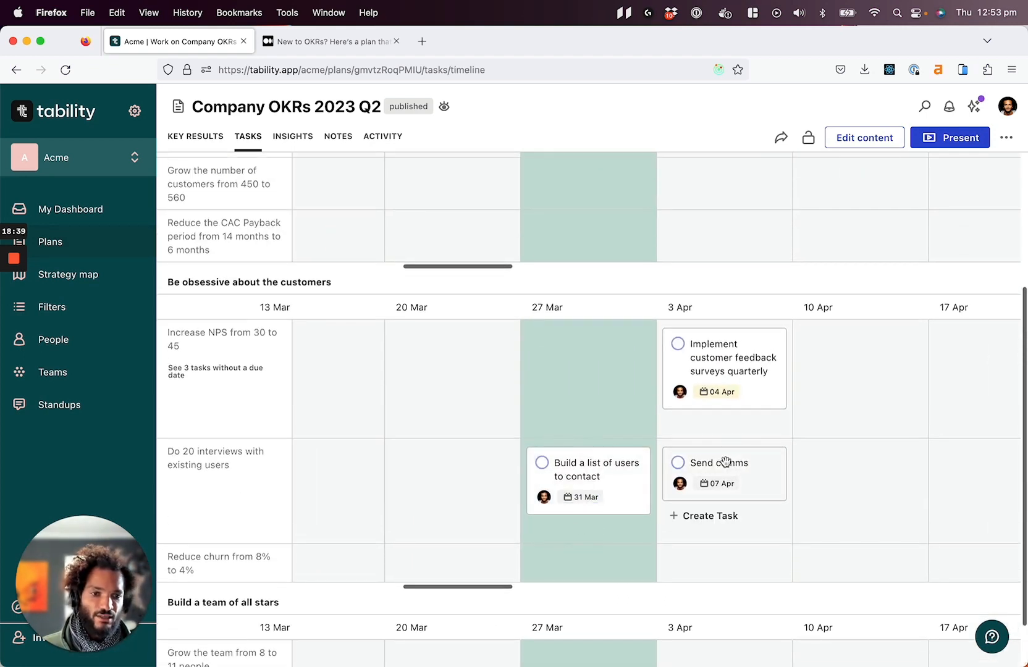
drag(722, 349, 905, 339)
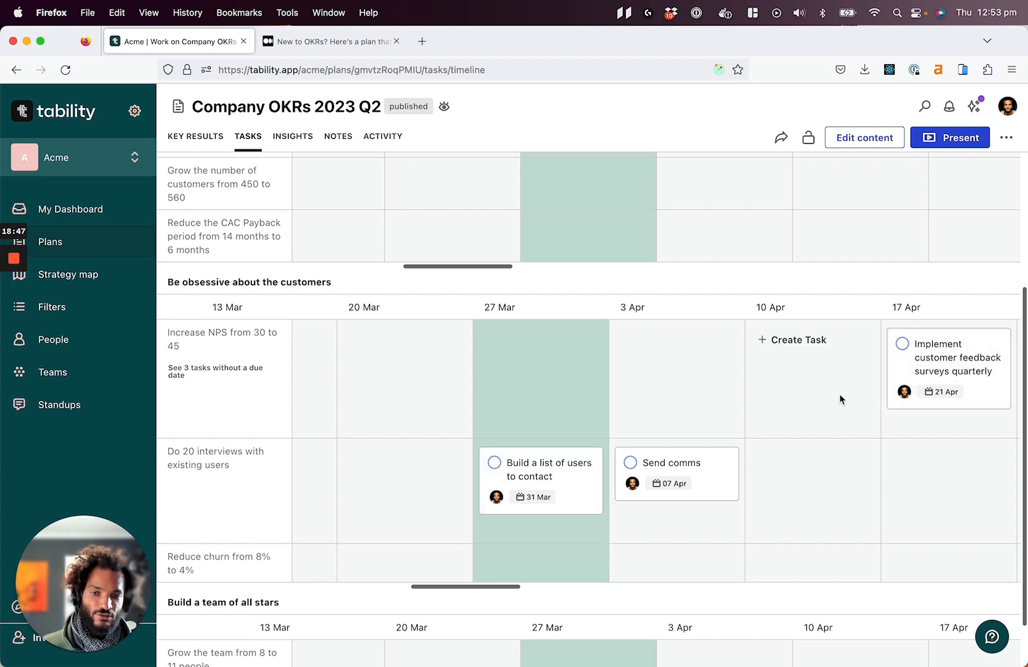
scroll(711, 399, down, 2)
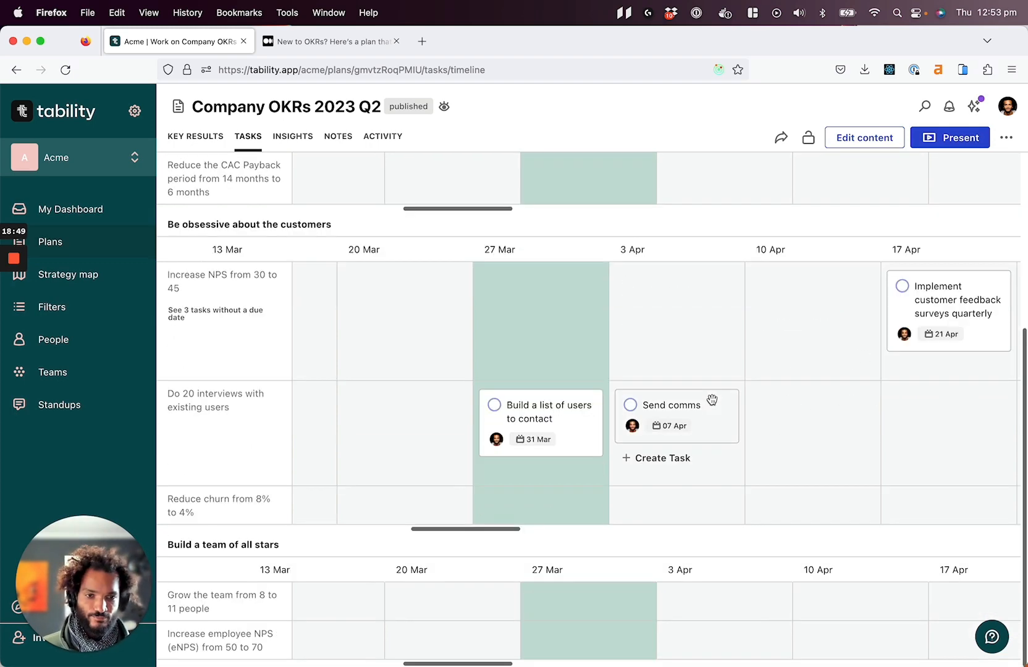
scroll(712, 399, up, 8)
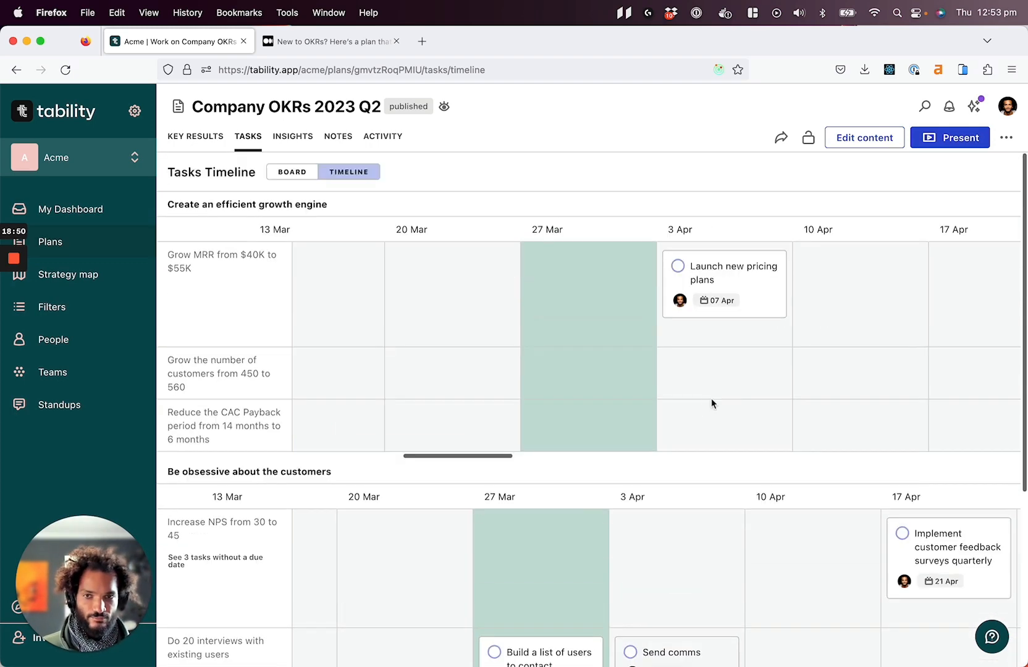
Step: Open the plan's insights and examine the progress, check-in and confidence charts
click(283, 142)
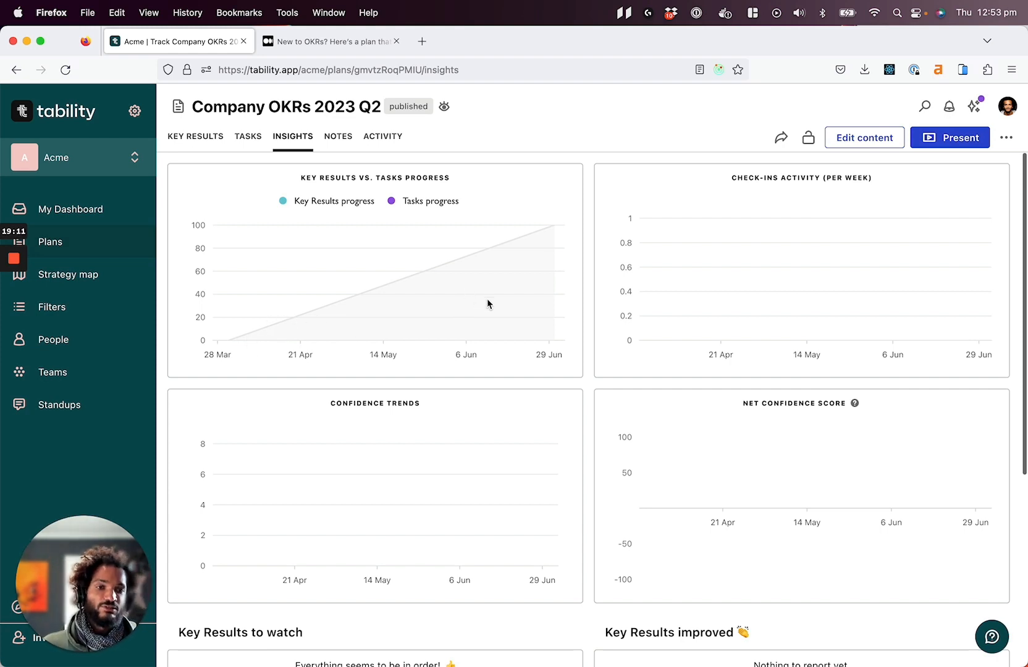
scroll(450, 307, down, 1)
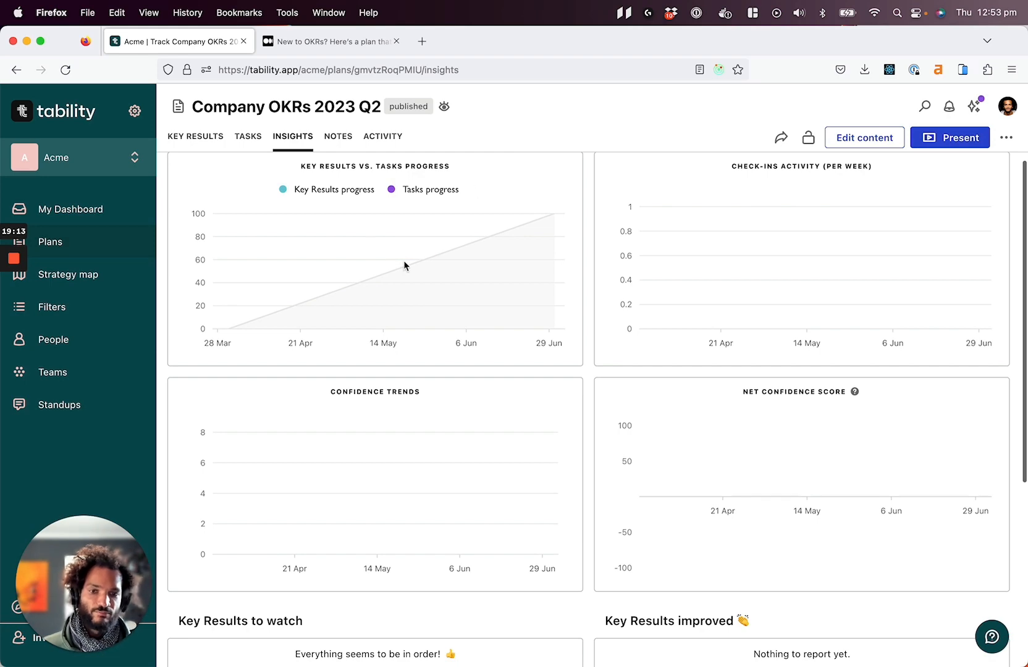
Step: Review the insights sections on key results to watch, overdue and completed tasks, and the distribution of key results and task ownership
scroll(404, 260, down, 2)
scroll(481, 333, up, 2)
scroll(392, 424, down, 5)
scroll(283, 575, down, 6)
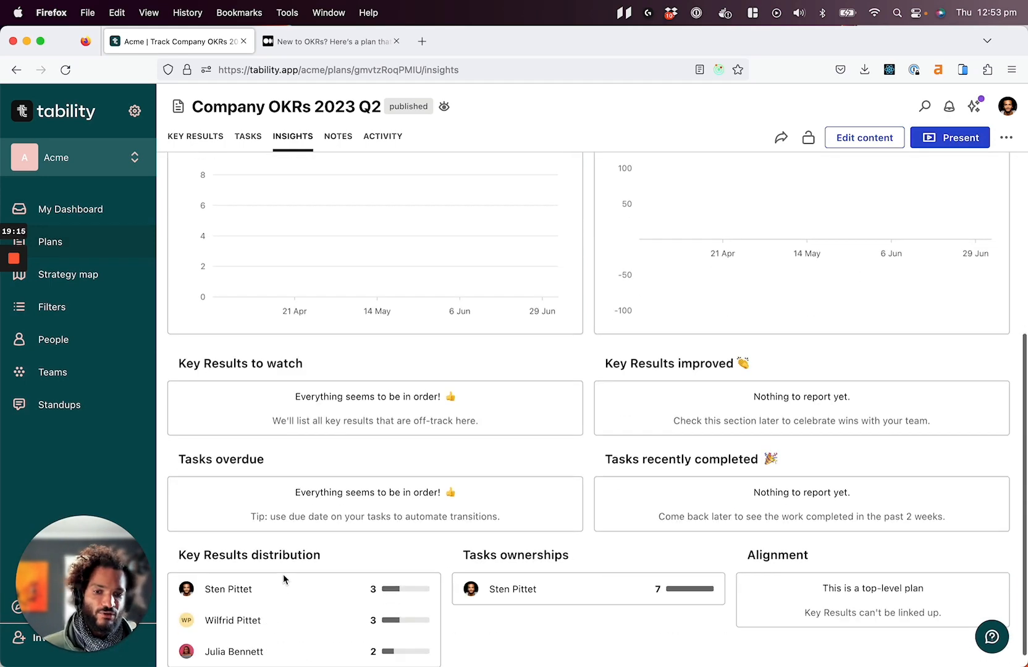
scroll(283, 571, up, 11)
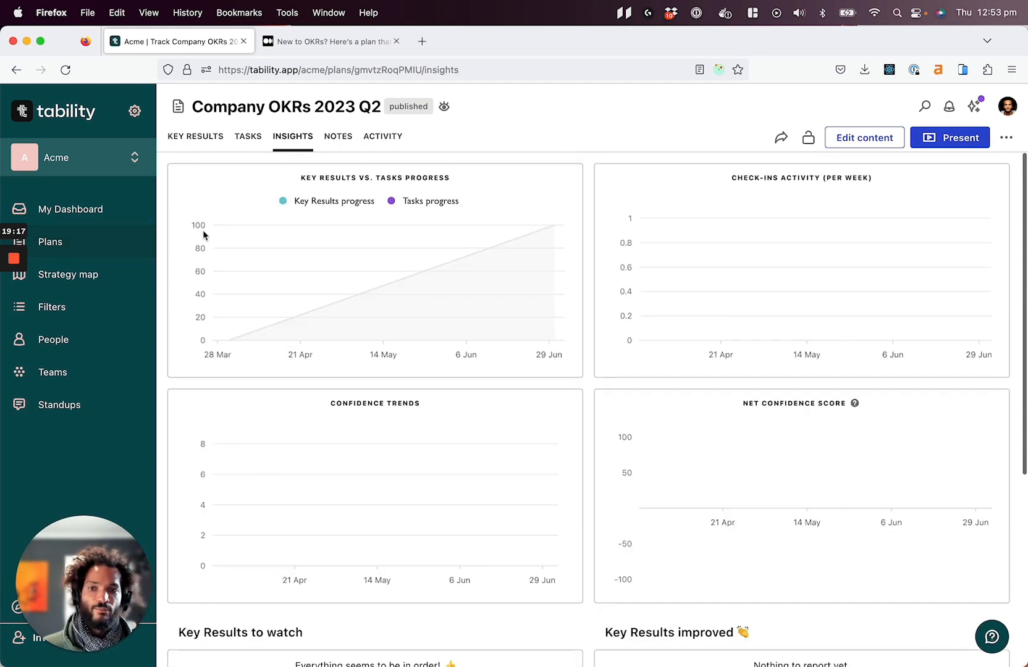
Step: Return to the plan's key results and open the details of "Grow MRR from $40K to $55K"
click(204, 146)
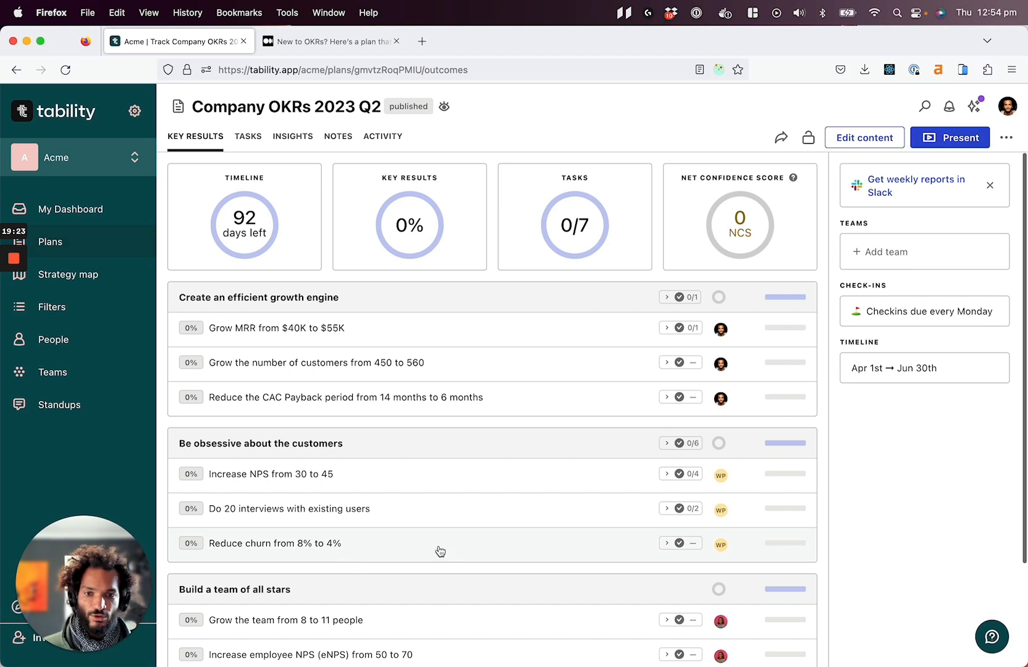
click(388, 326)
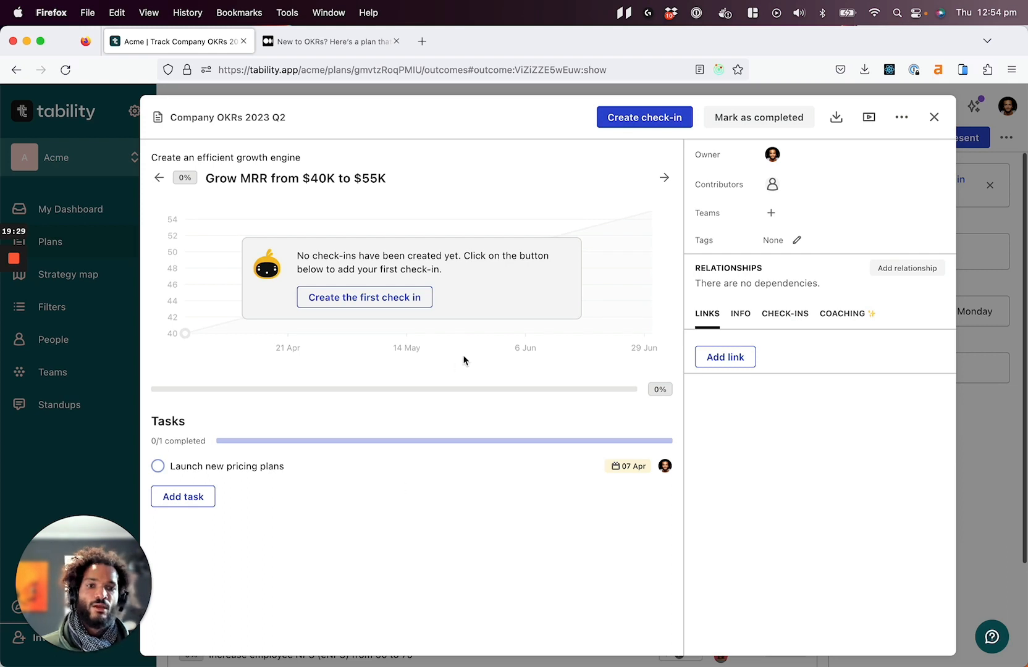
click(418, 296)
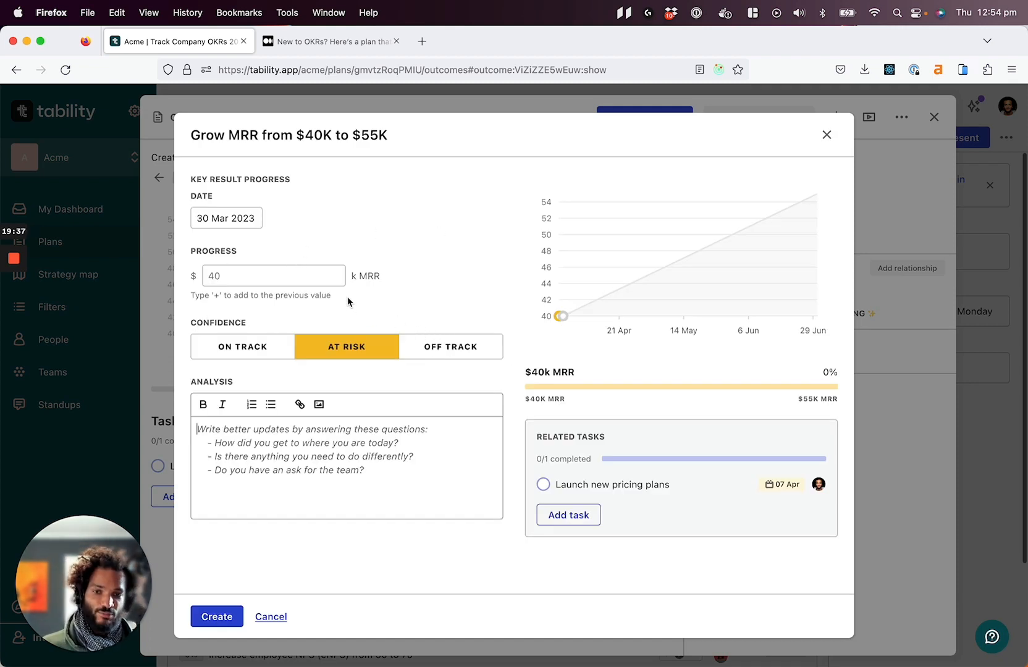
click(236, 275)
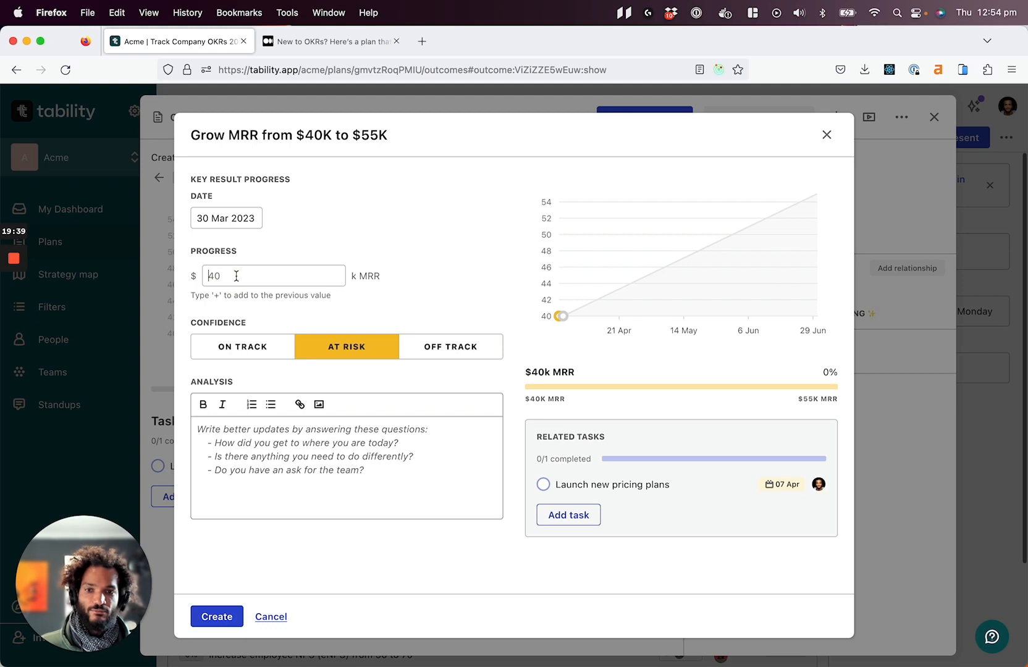
click(828, 138)
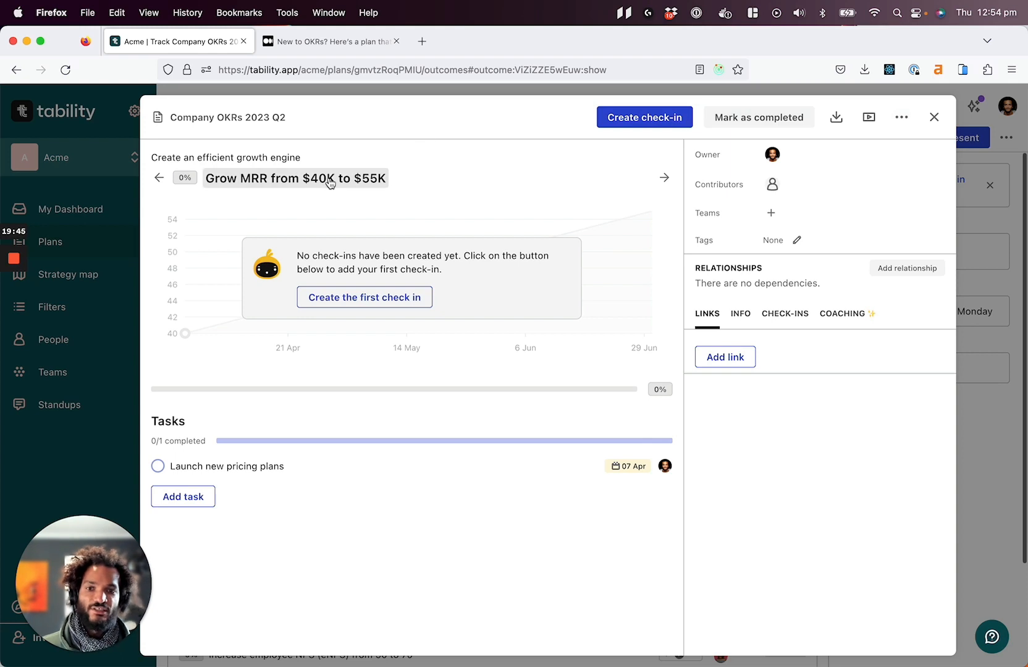
Step: Edit the Grow MRR key result to a target of $55000 MRR starting at 40000, and save it
click(901, 119)
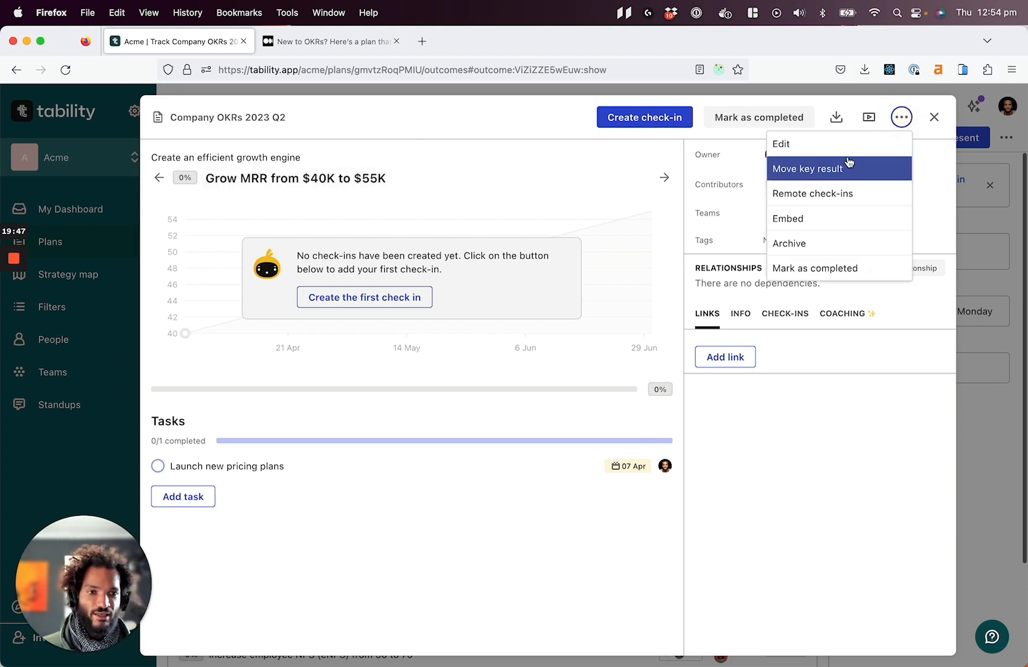
click(821, 142)
scroll(253, 474, down, 1)
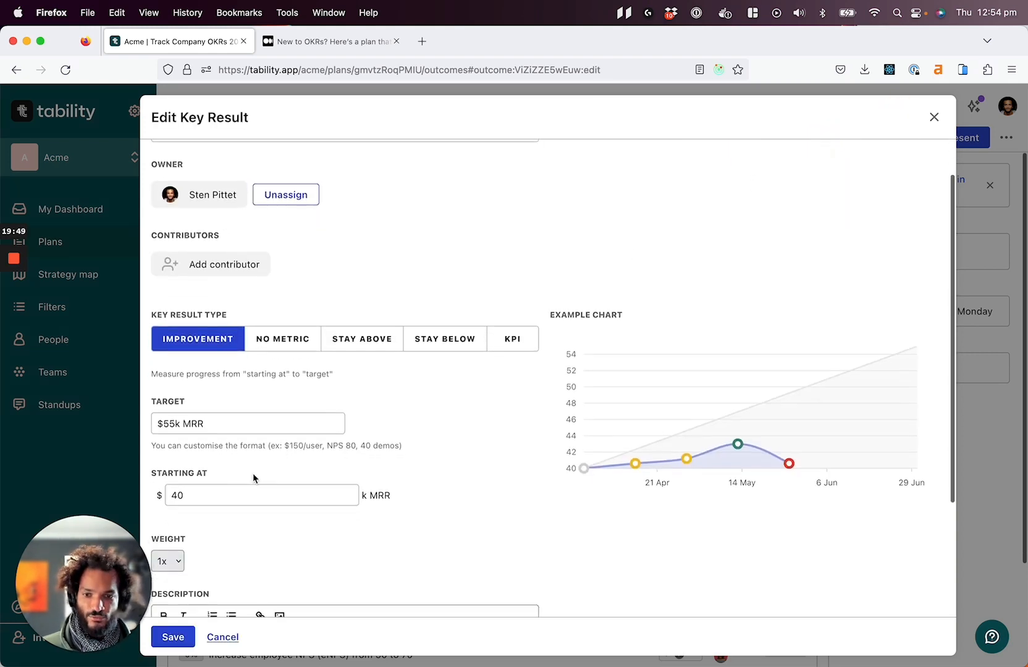
click(173, 414)
text(000)
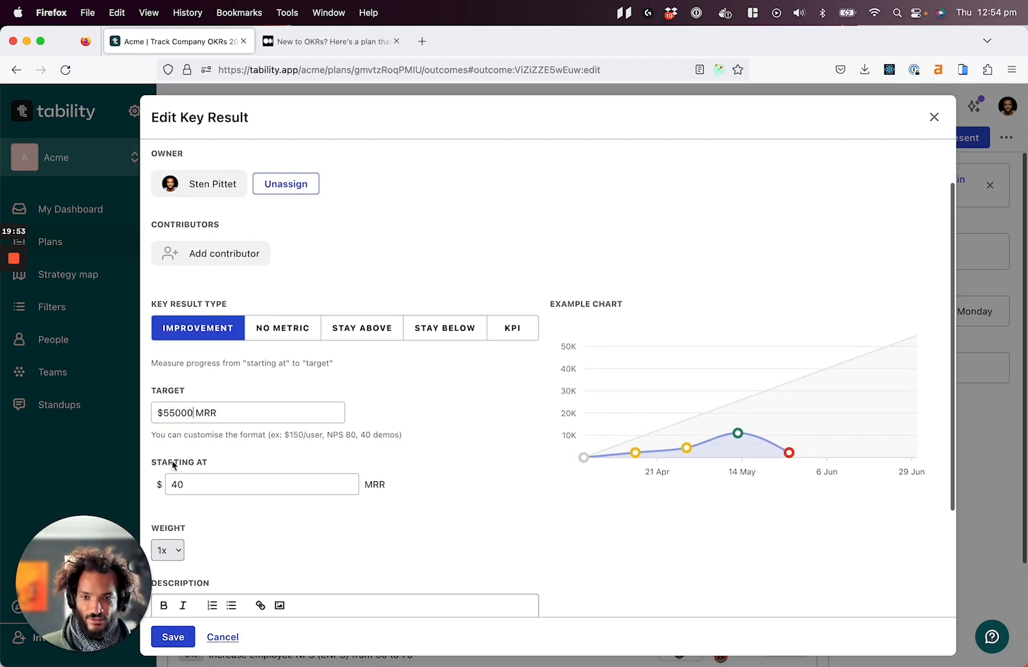
click(200, 484)
text(000)
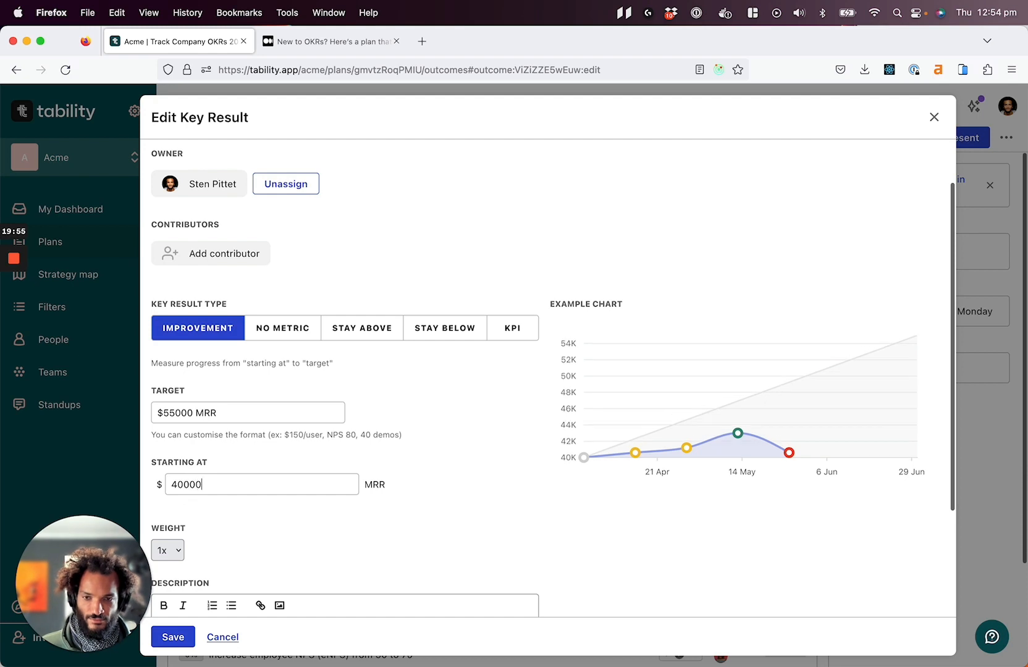
scroll(409, 542, down, 2)
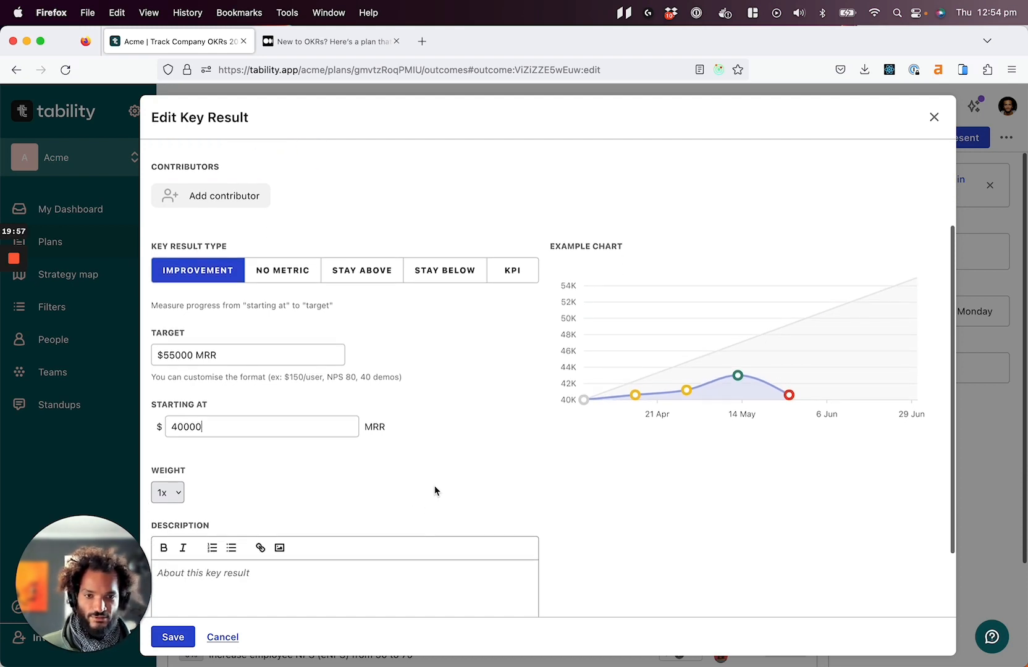
click(173, 636)
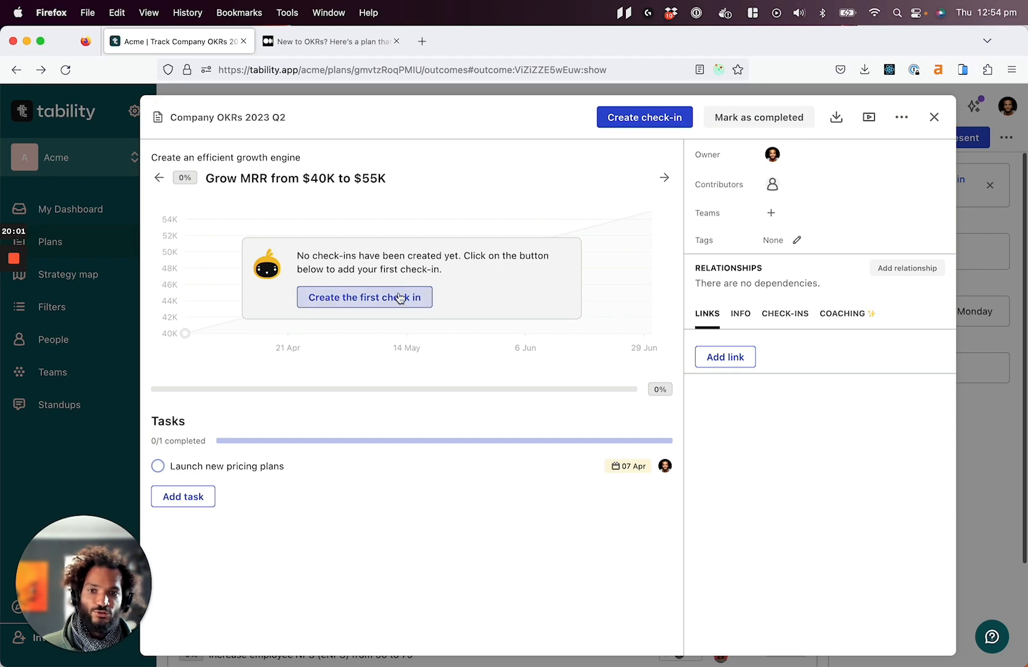
Step: Start the first check-in for the Grow MRR key result and set its progress to 42500 MRR
click(400, 299)
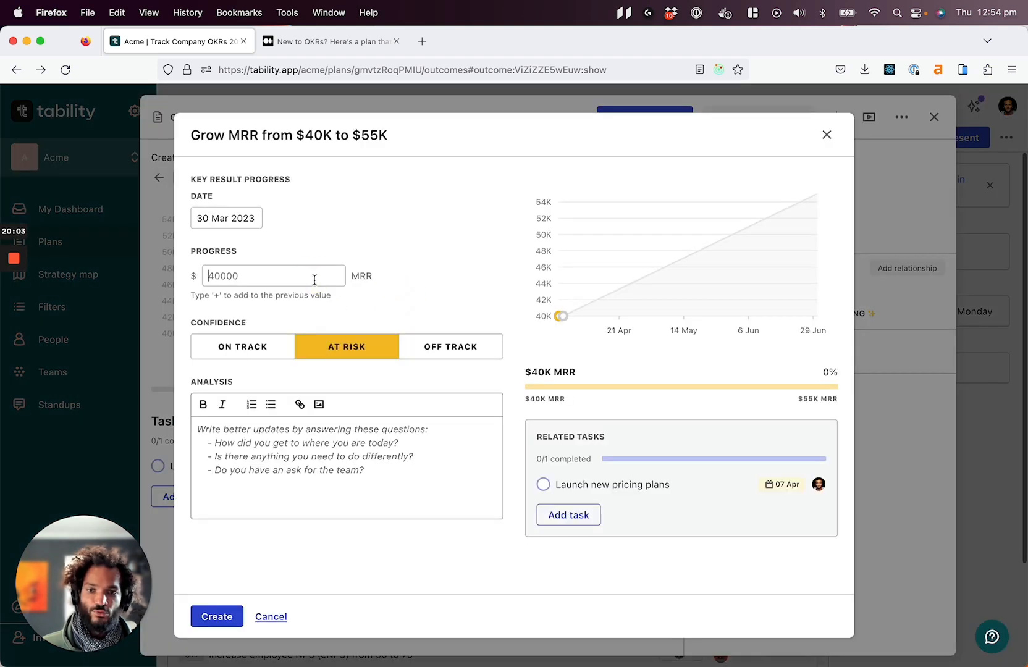
text(40000)
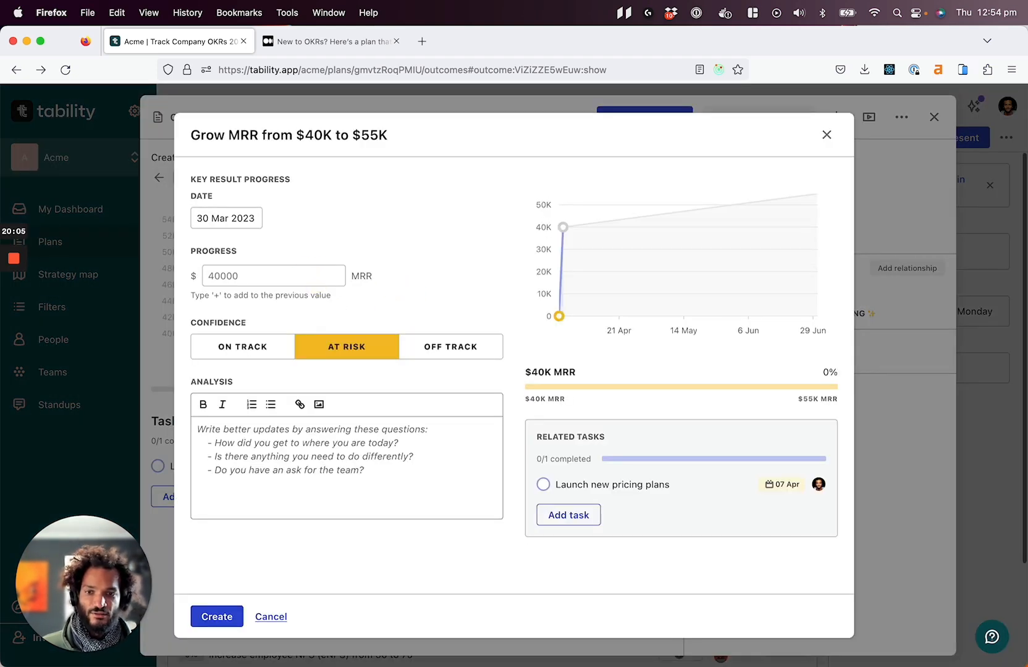
key(BackSpace)
key(BackSpace)
key(BackSpace)
key(BackSpace)
text(2500)
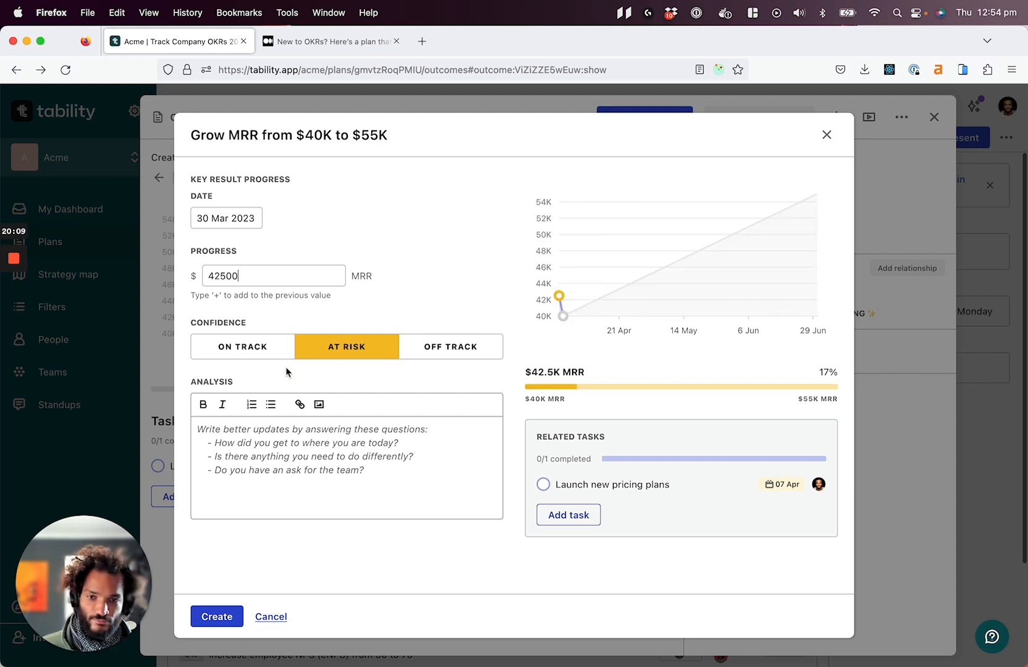
Step: Set the confidence to On Track, write the analysis "We're doing pretty good! Off to a great start!" and create the check-in
click(279, 347)
mouse_move(558, 316)
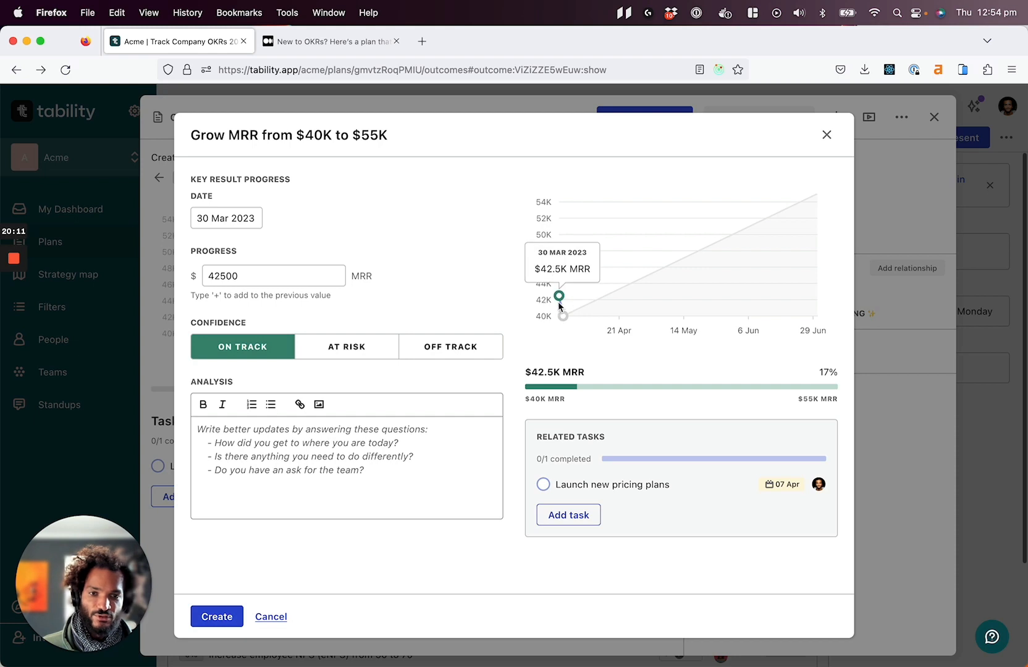
click(401, 448)
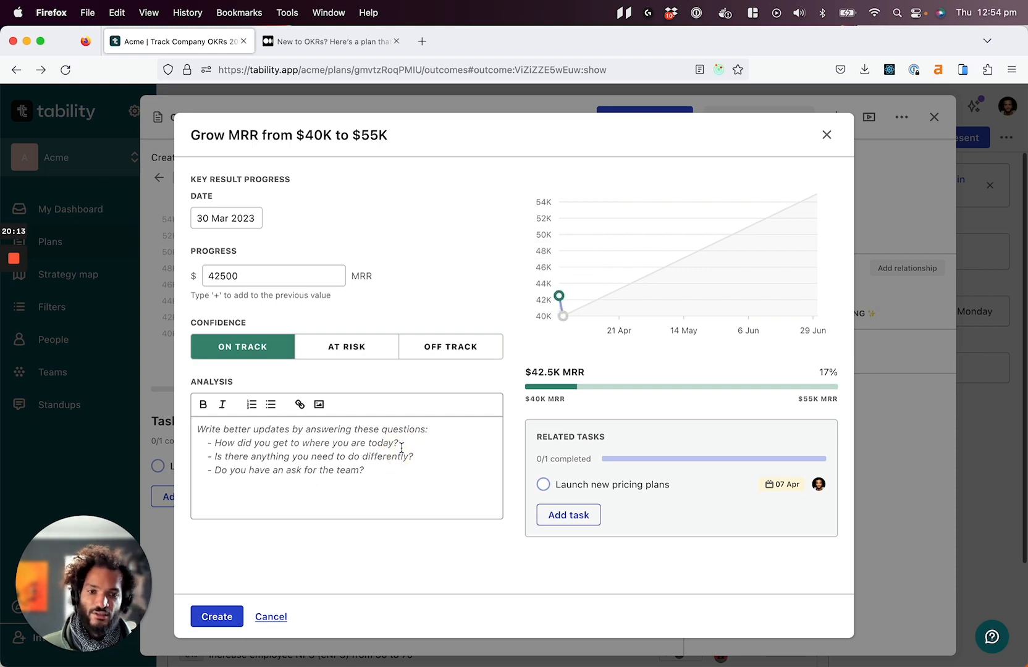
text(We're doing pr)
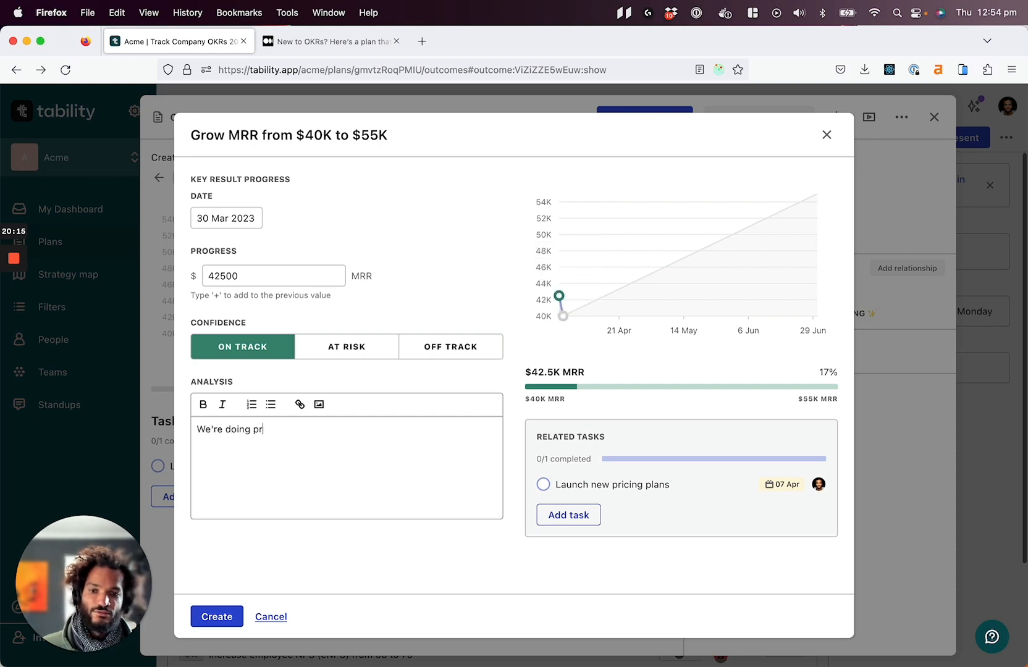
text(etty good !)
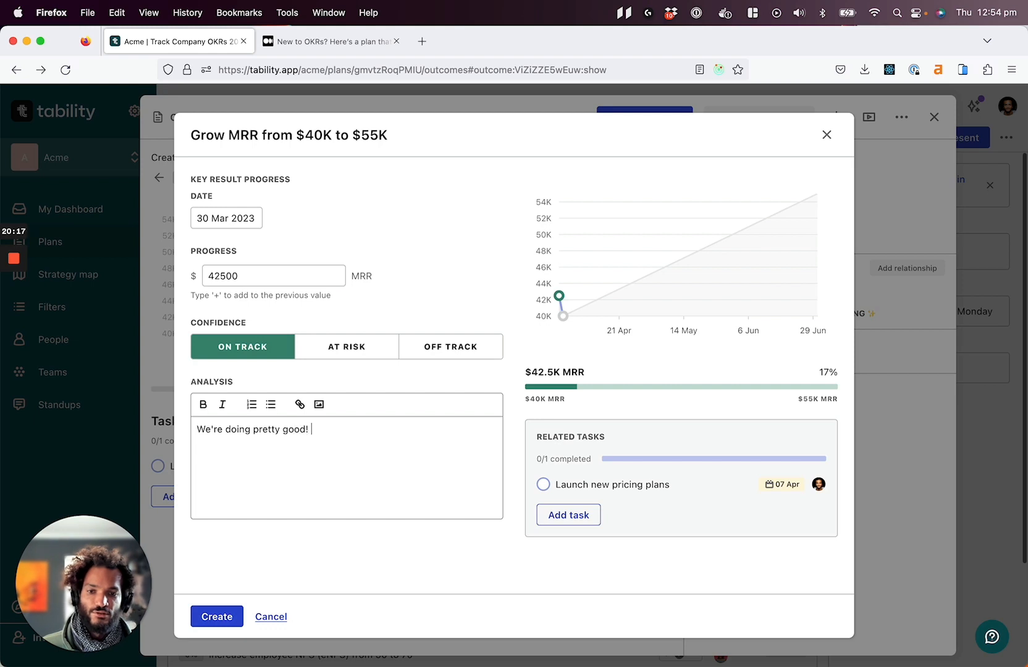
text(Off to a great s)
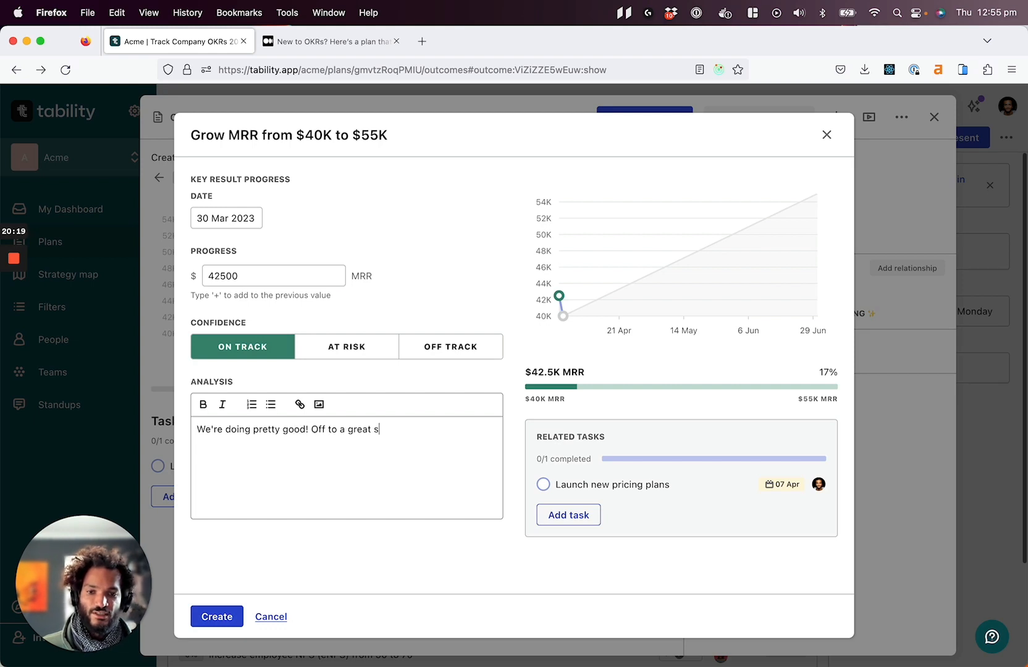
text(tart!)
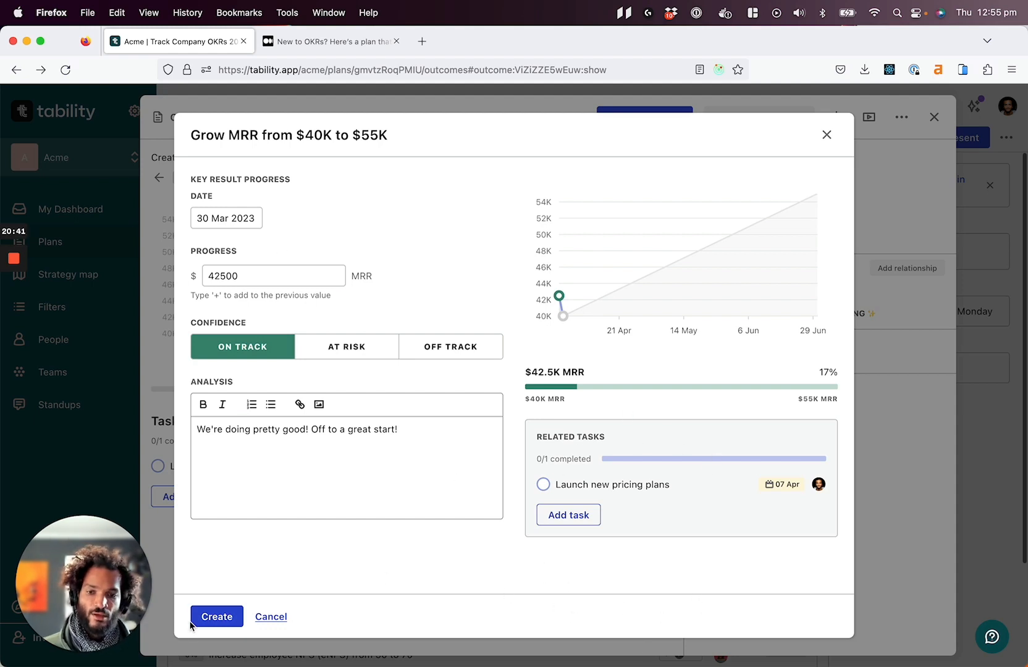
click(211, 617)
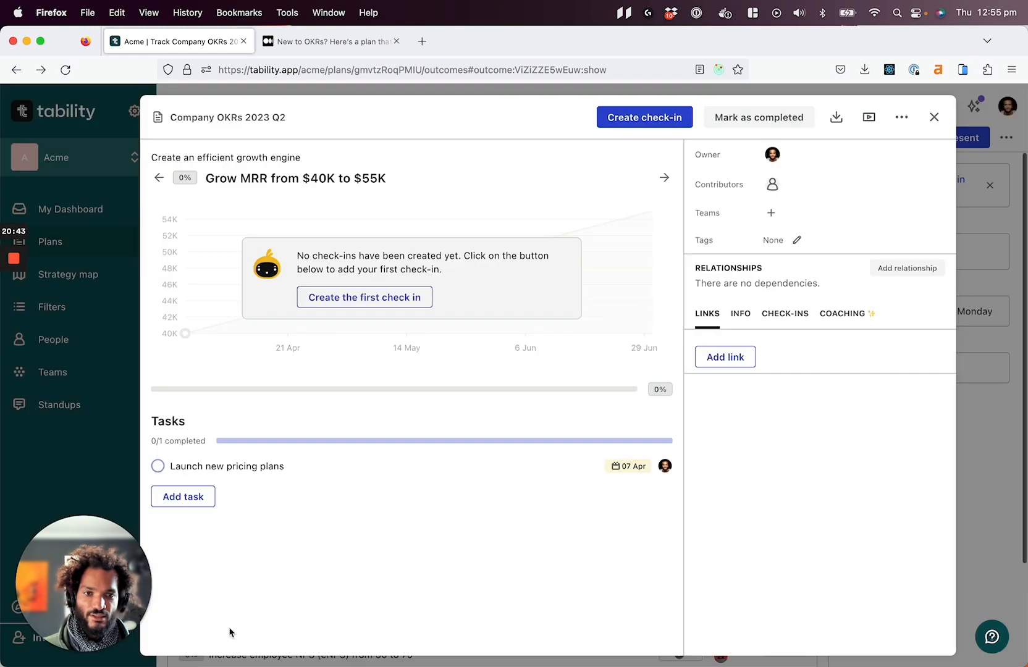
Step: Examine the new check-in on the Grow MRR chart, then close it and review the plan's progress and net confidence score
mouse_move(188, 313)
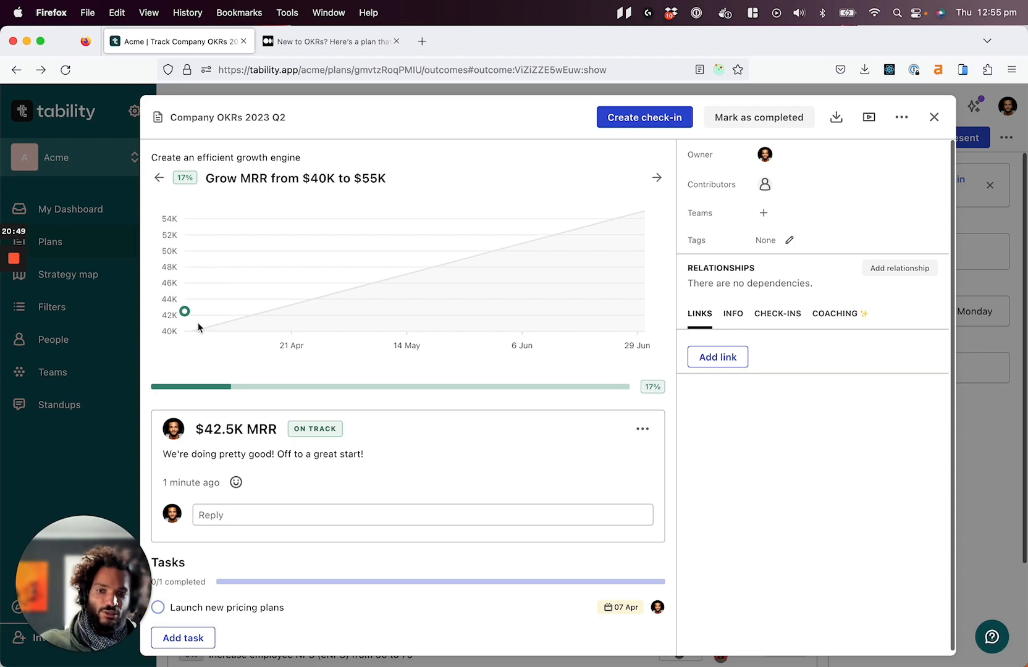
click(933, 117)
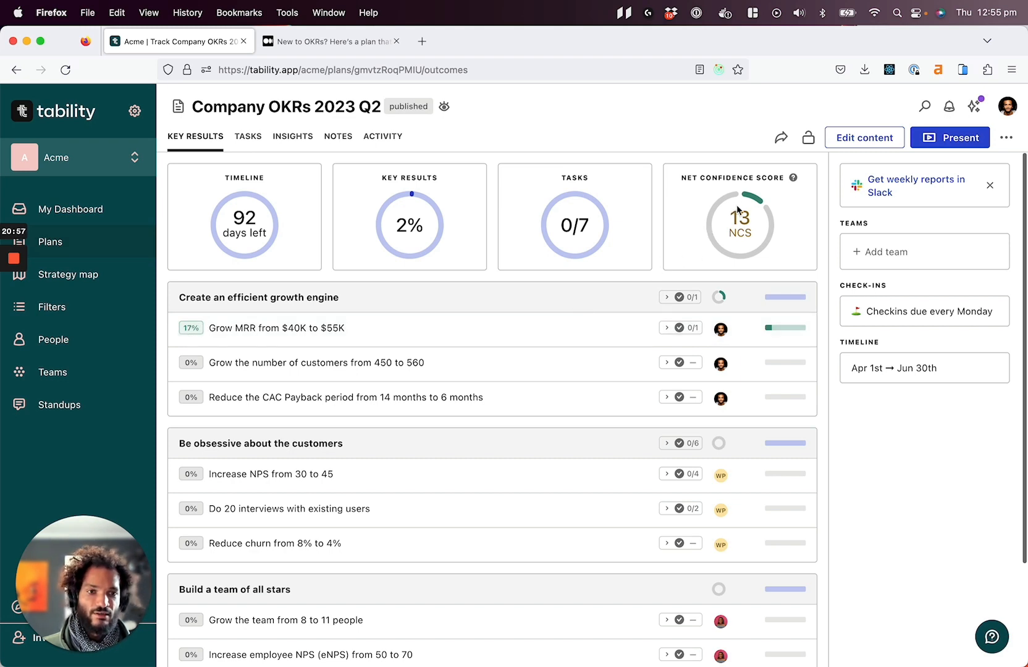
scroll(751, 213, down, 1)
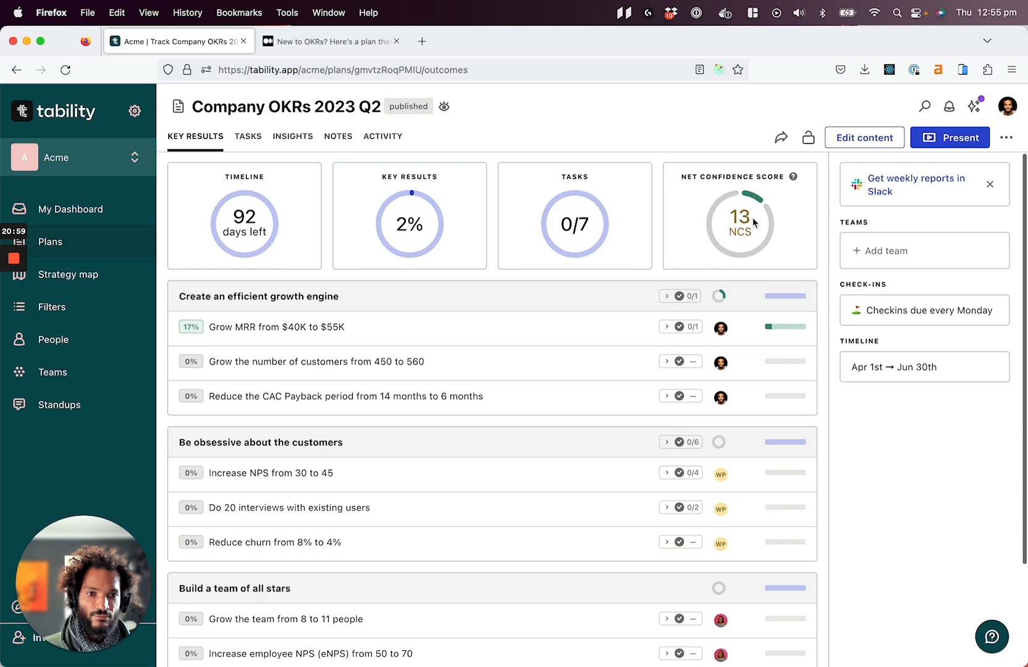
scroll(751, 204, up, 1)
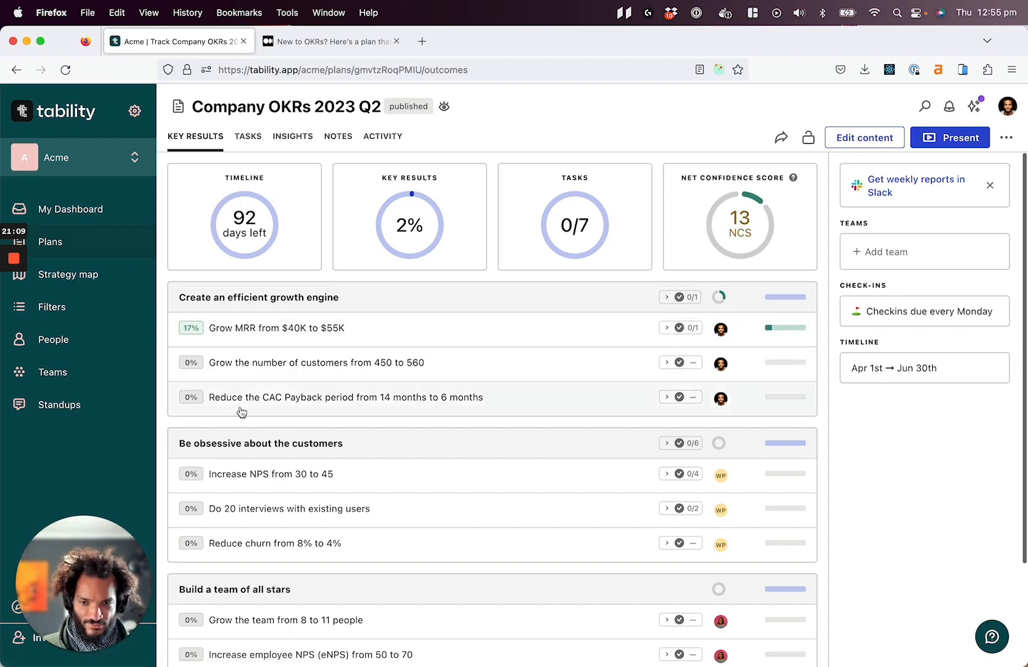
scroll(222, 420, down, 2)
scroll(291, 413, up, 2)
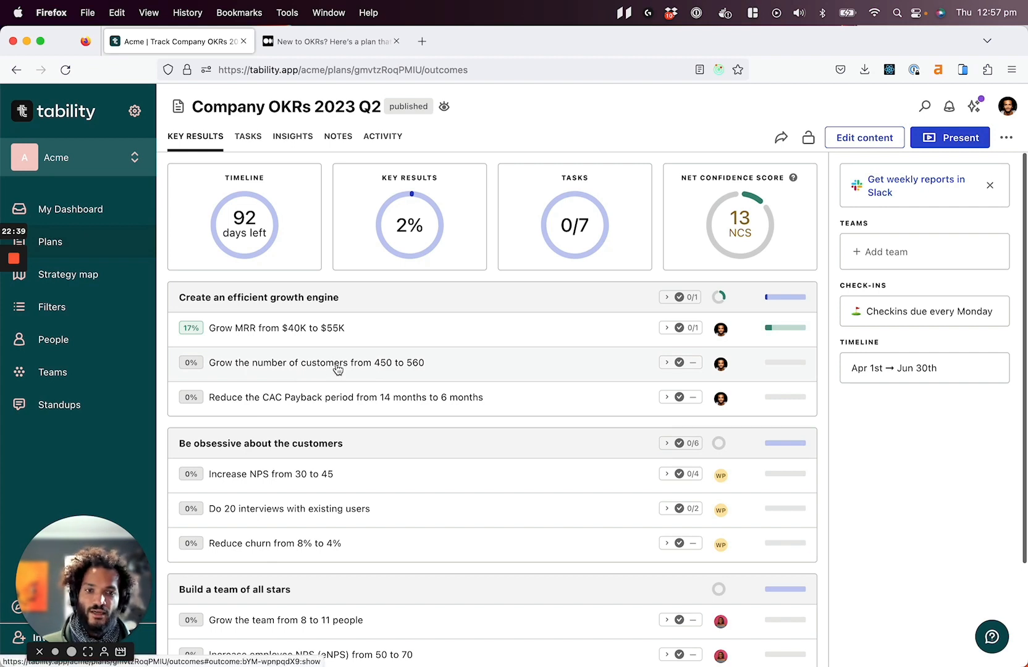
Step: View the "Grow the number of customers from 450 to 560" key result, close it, and look over the plan's remaining key results
click(302, 372)
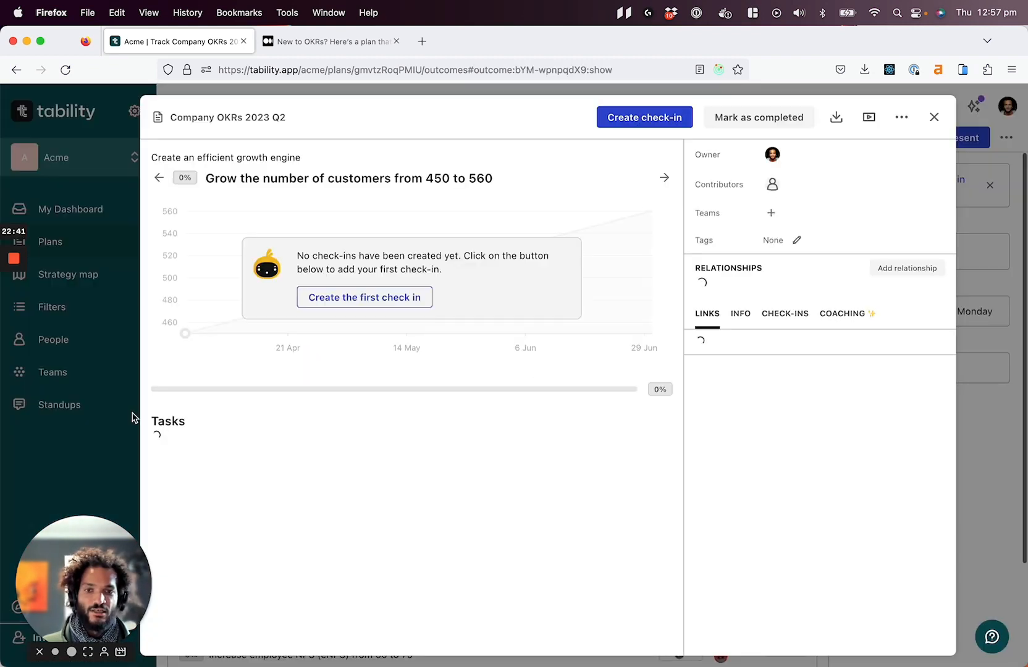
click(933, 117)
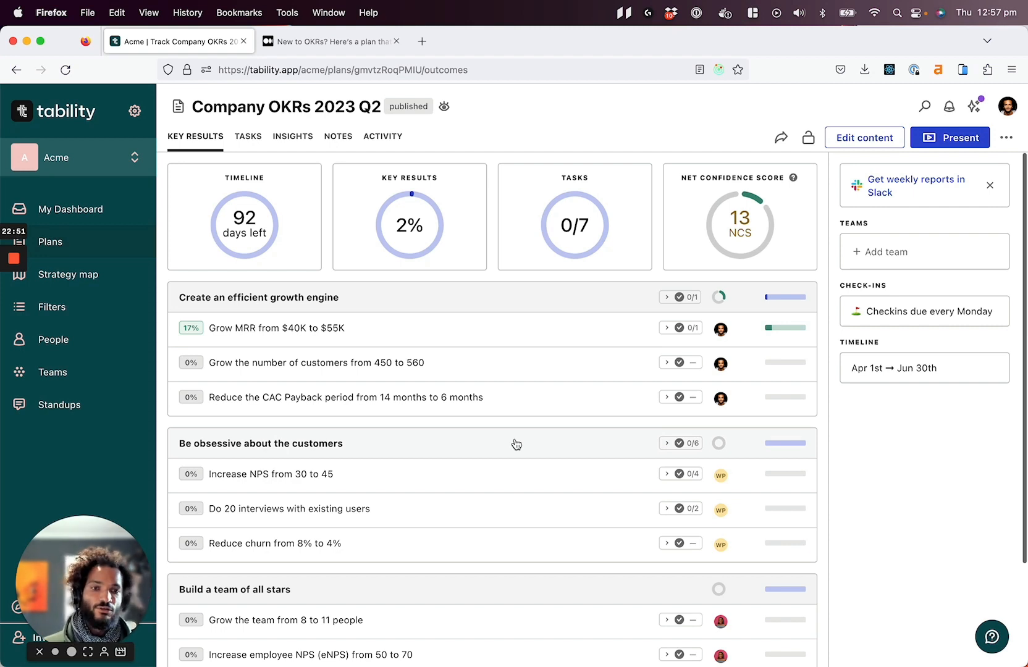
scroll(493, 450, down, 4)
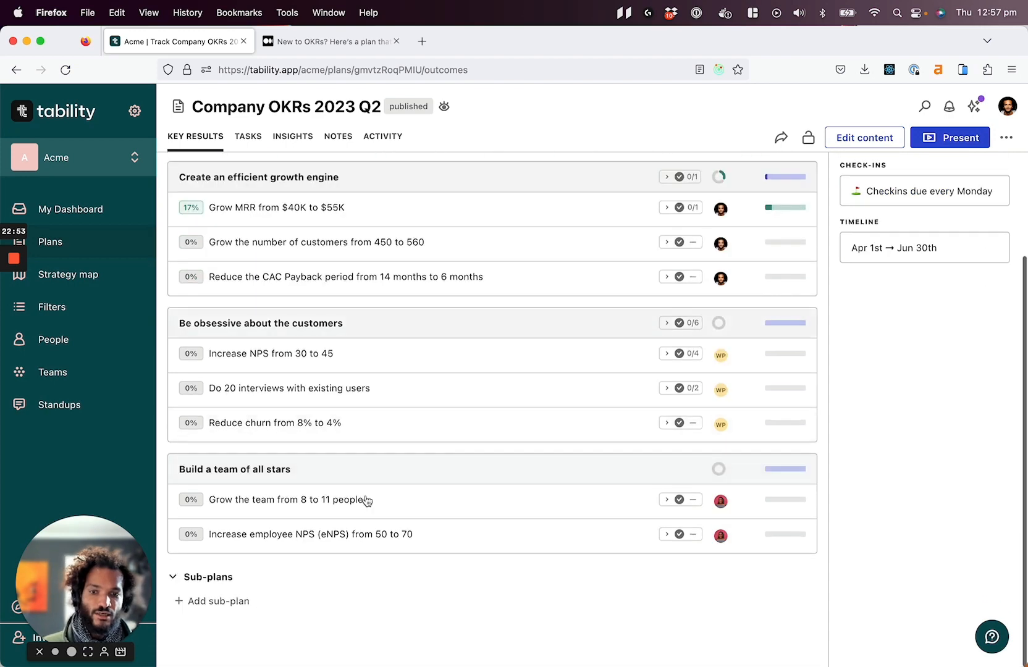
scroll(271, 604, up, 4)
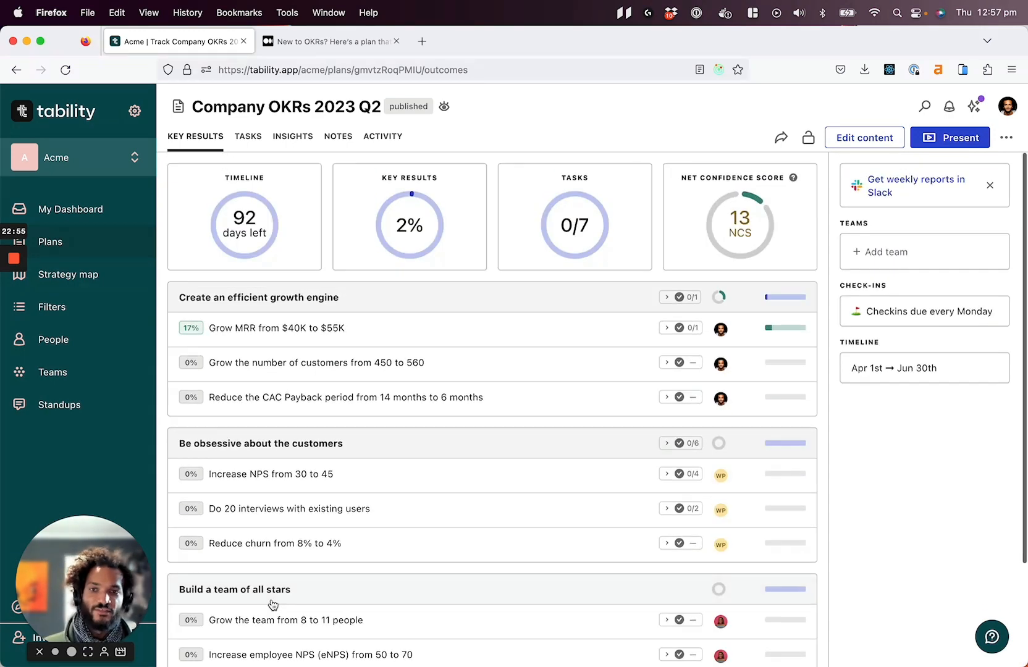